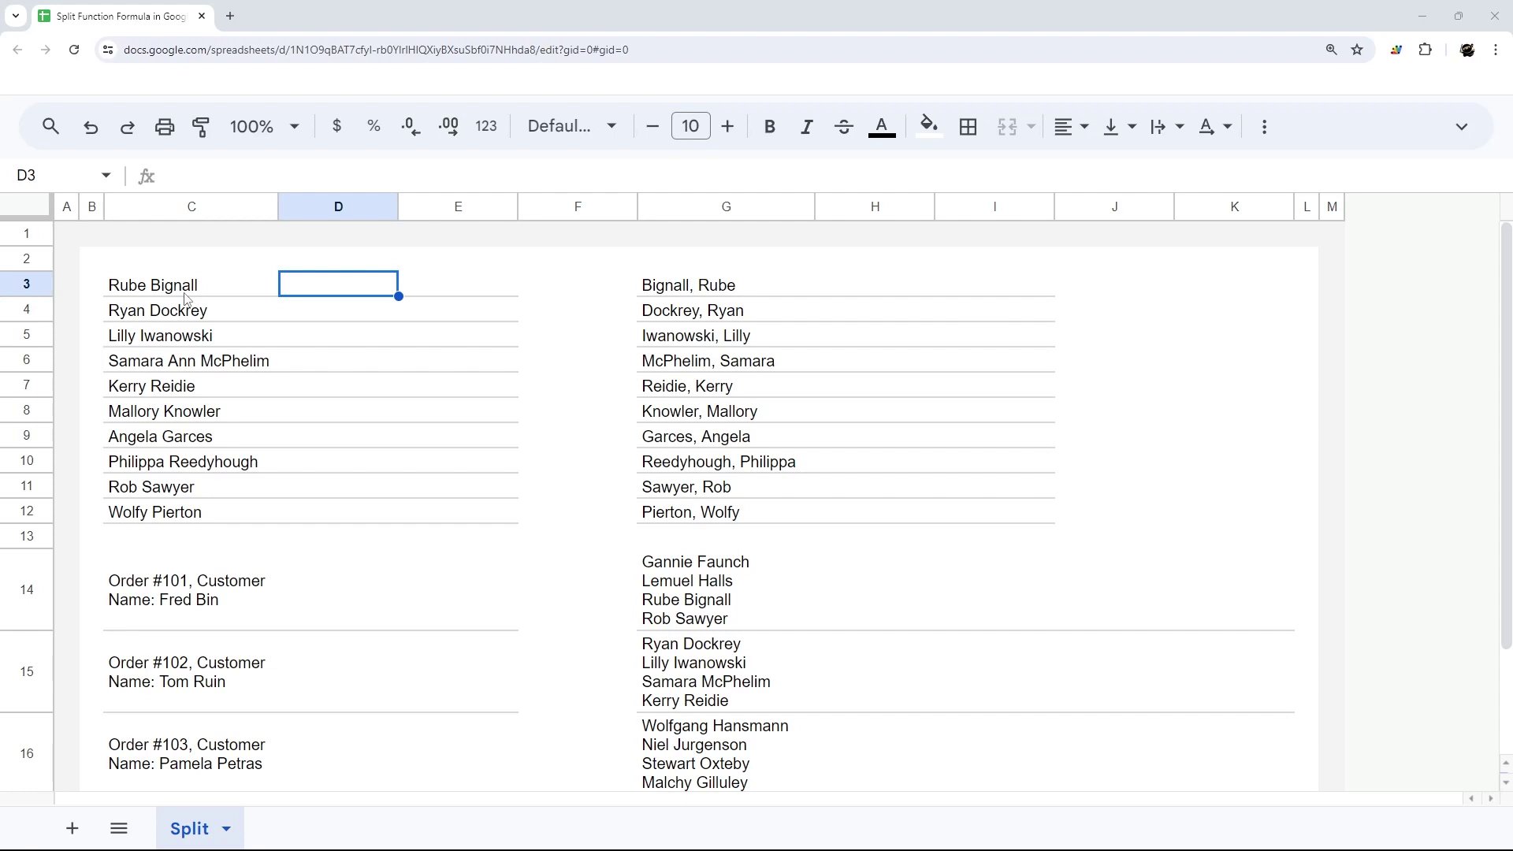
- Inspect the full name in C3 and the space between the first name and surname
{"action": "left_click", "coordinate": [186, 293]}
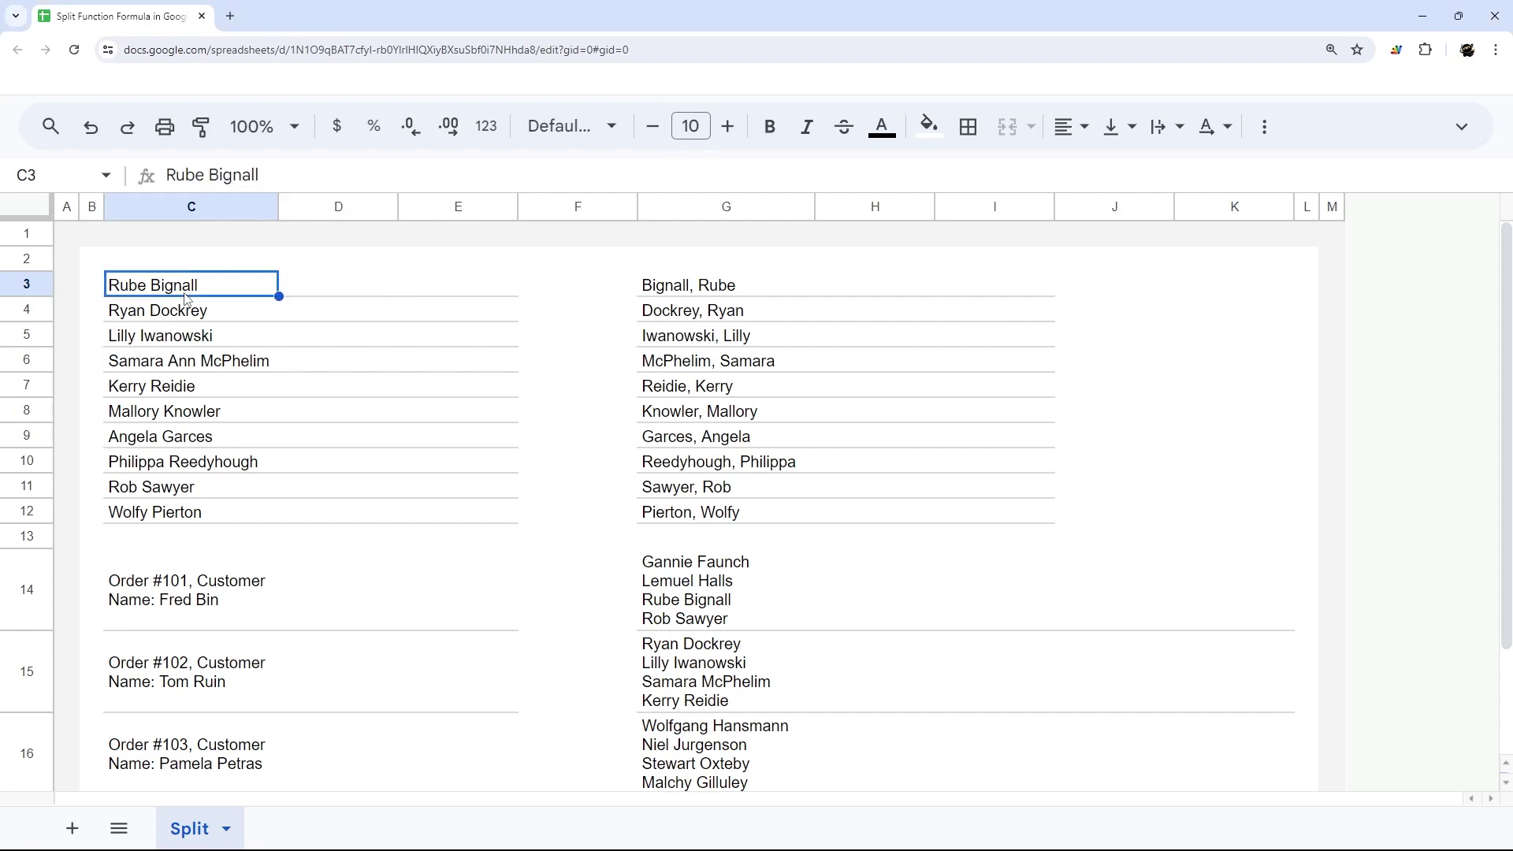
{"action": "double_click", "coordinate": [137, 285]}
{"action": "left_click", "coordinate": [147, 284]}
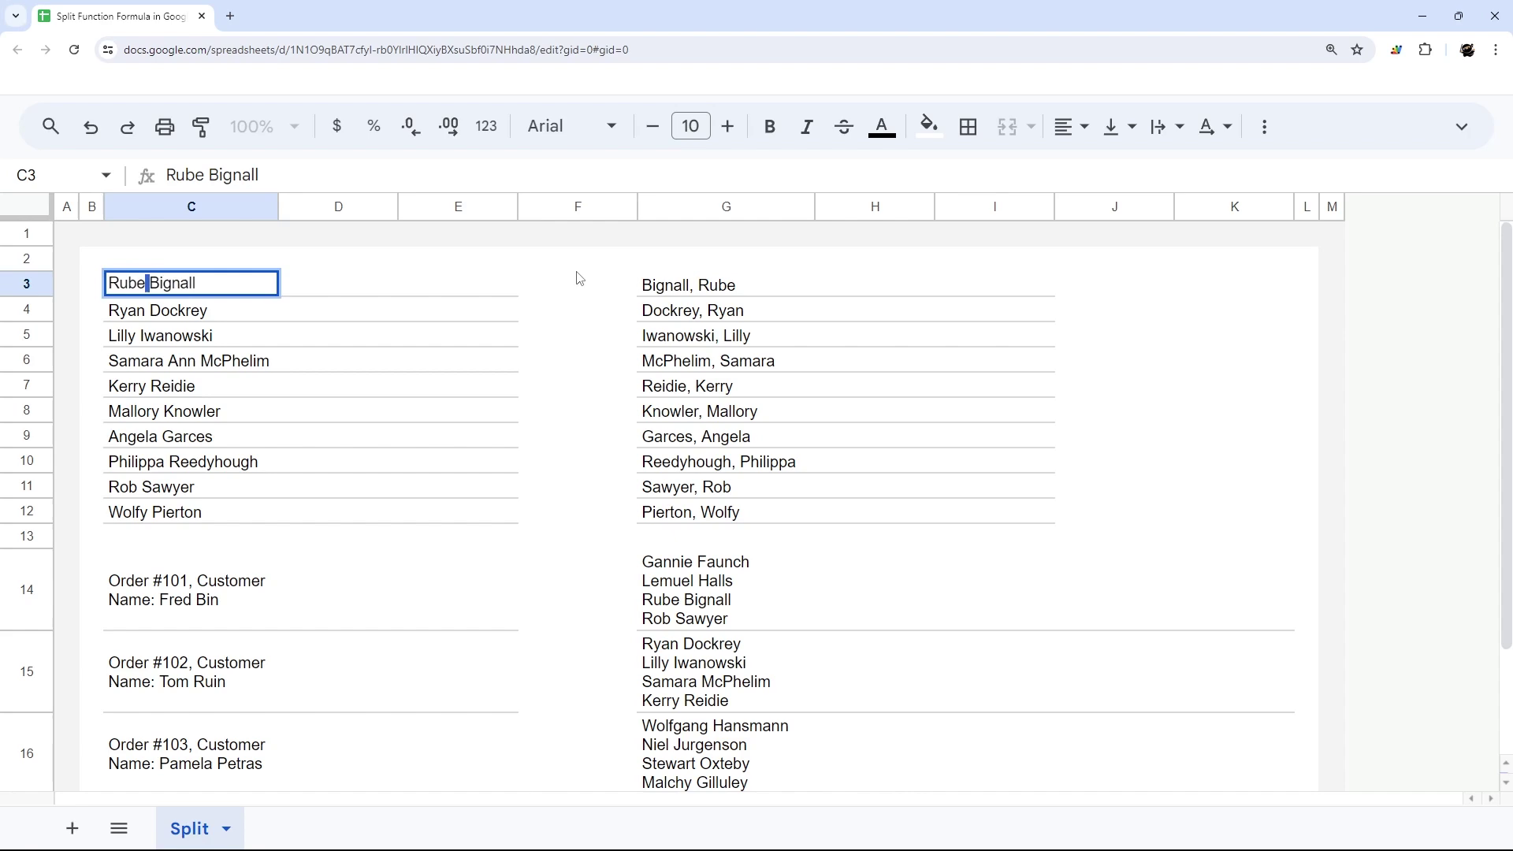
{"action": "left_click", "coordinate": [306, 295]}
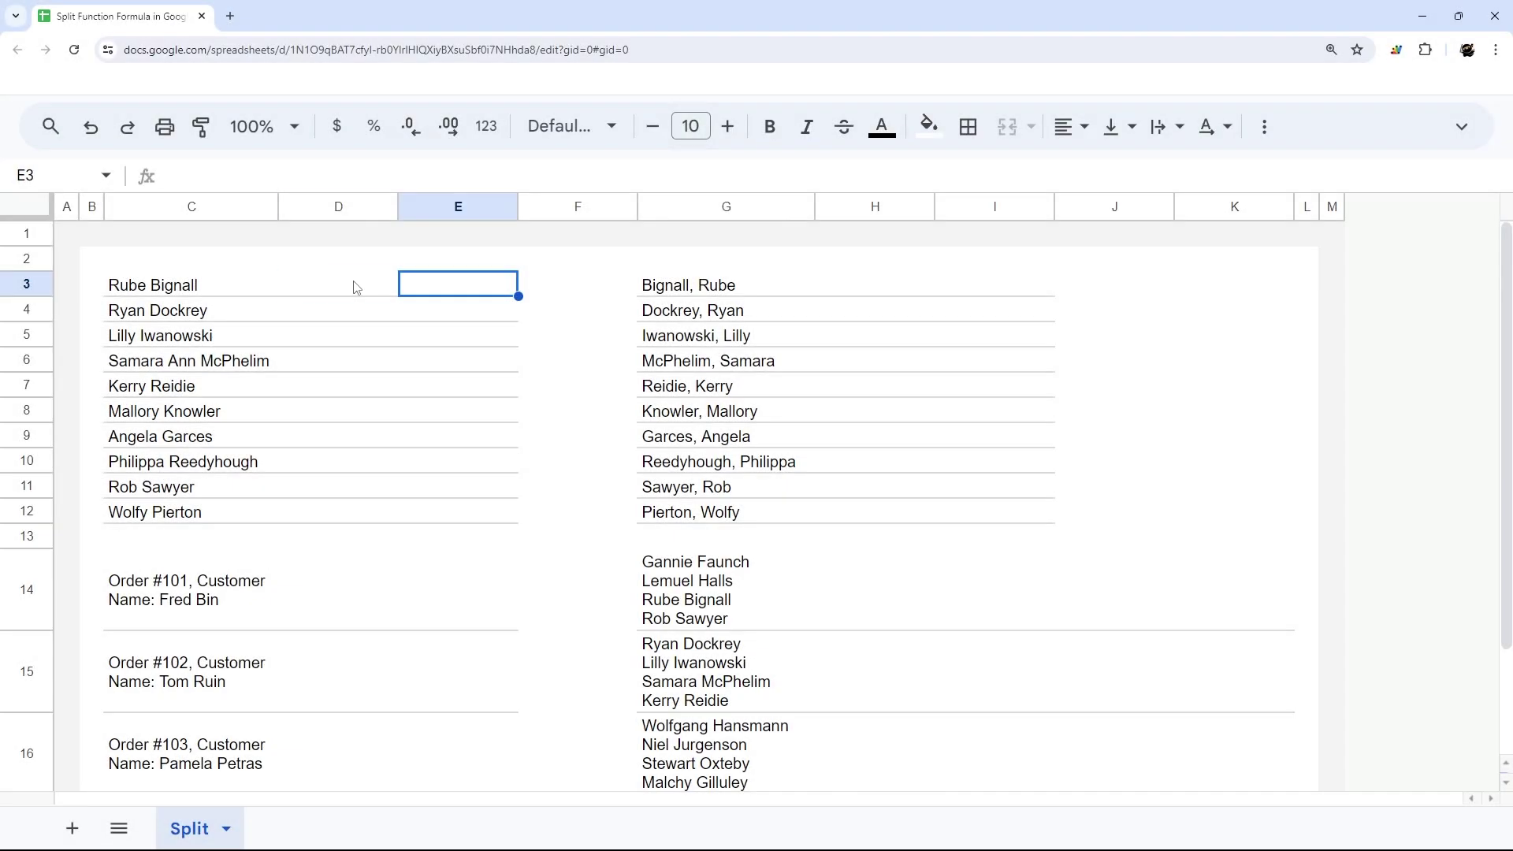
- Enter =split(C3," ") in D3 to split the name at the space
{"action": "left_click", "coordinate": [356, 287]}
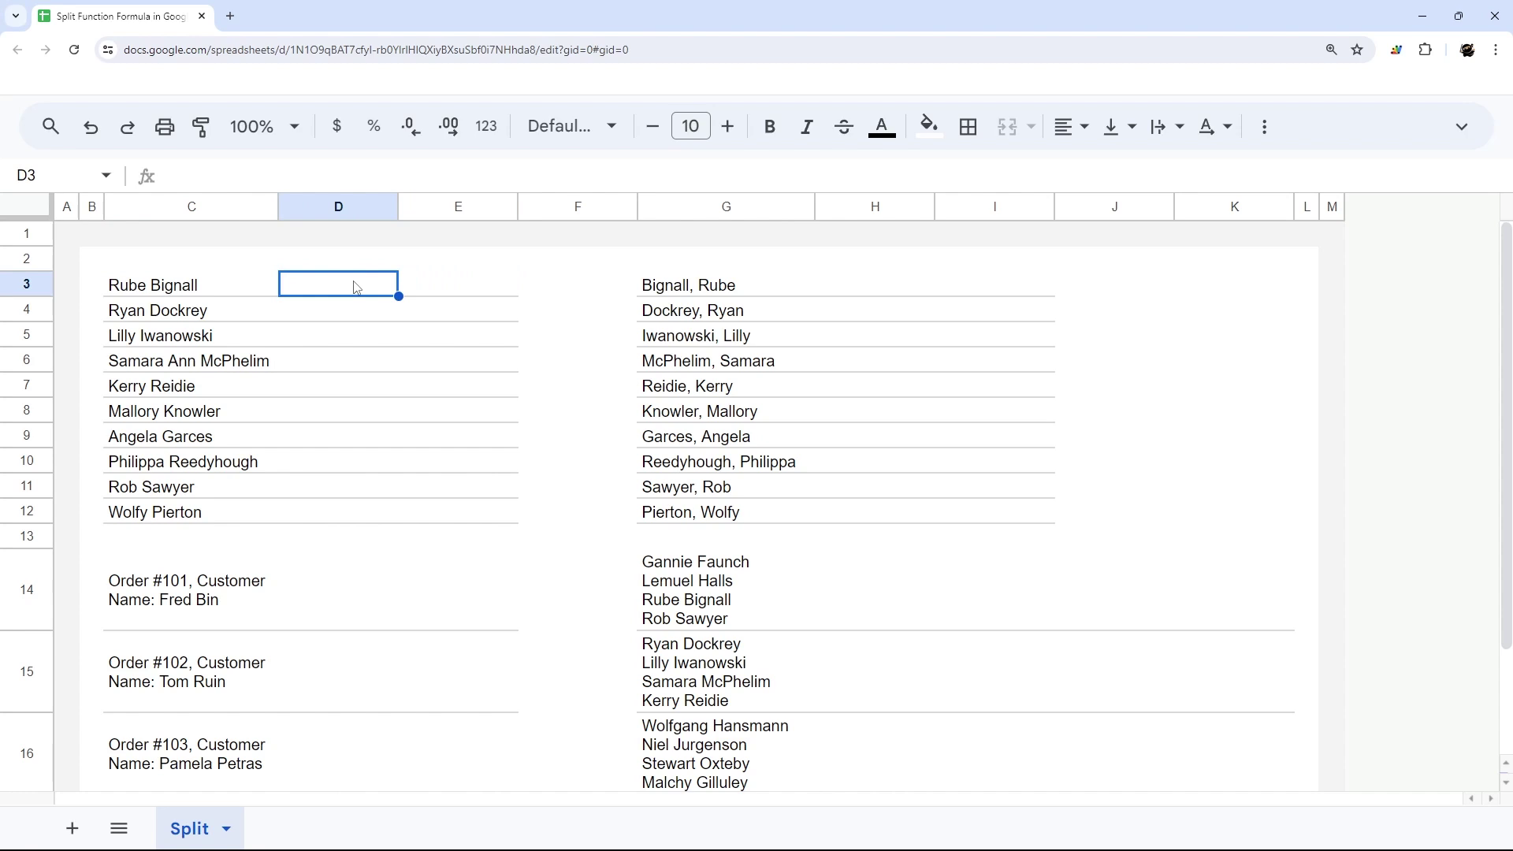
{"action": "type", "text": "=spli"}
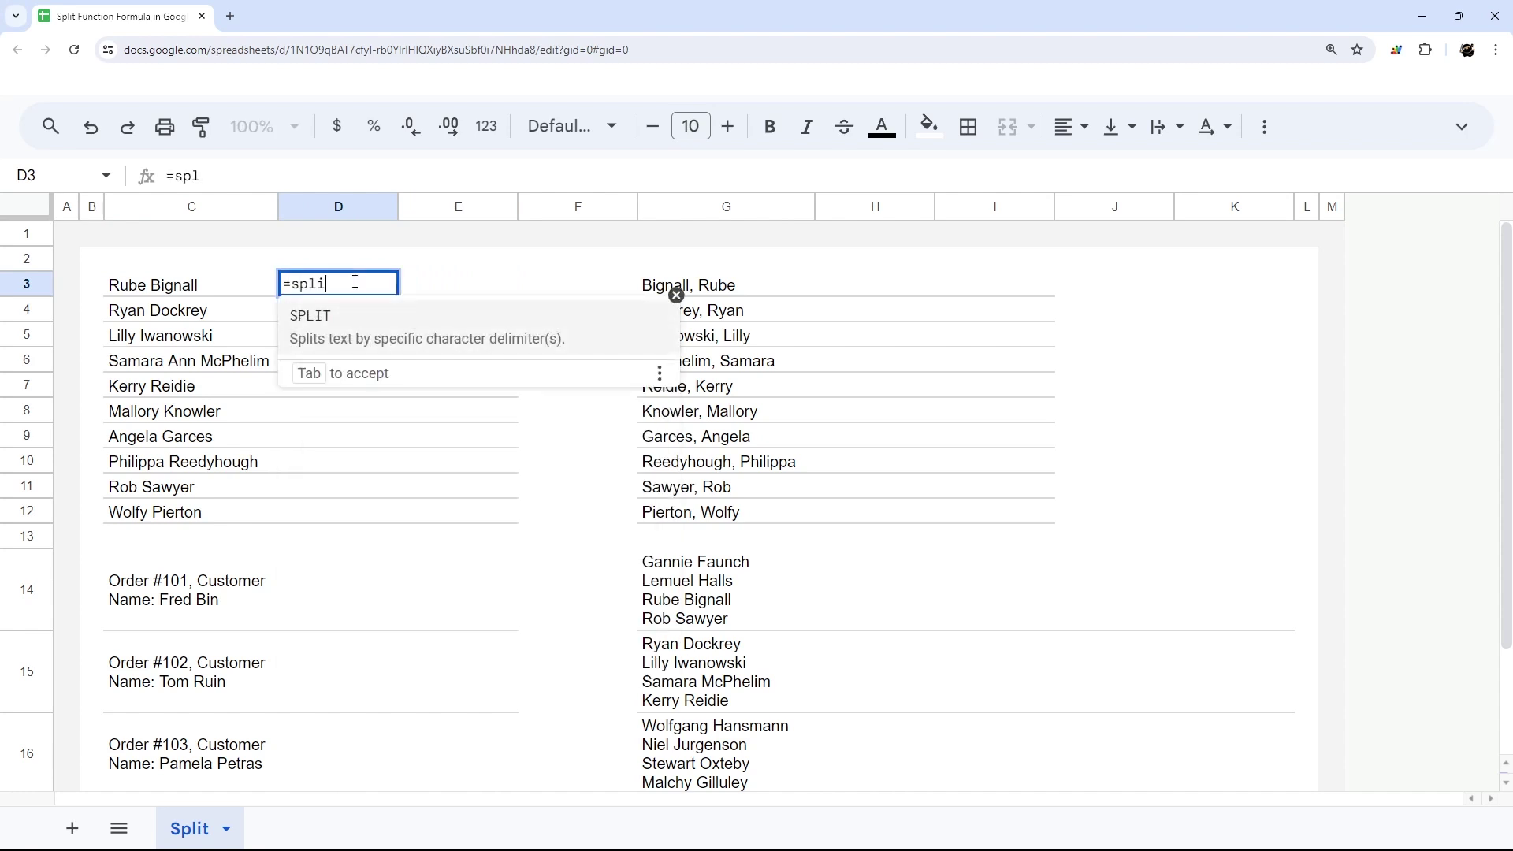
{"action": "type", "text": "t("}
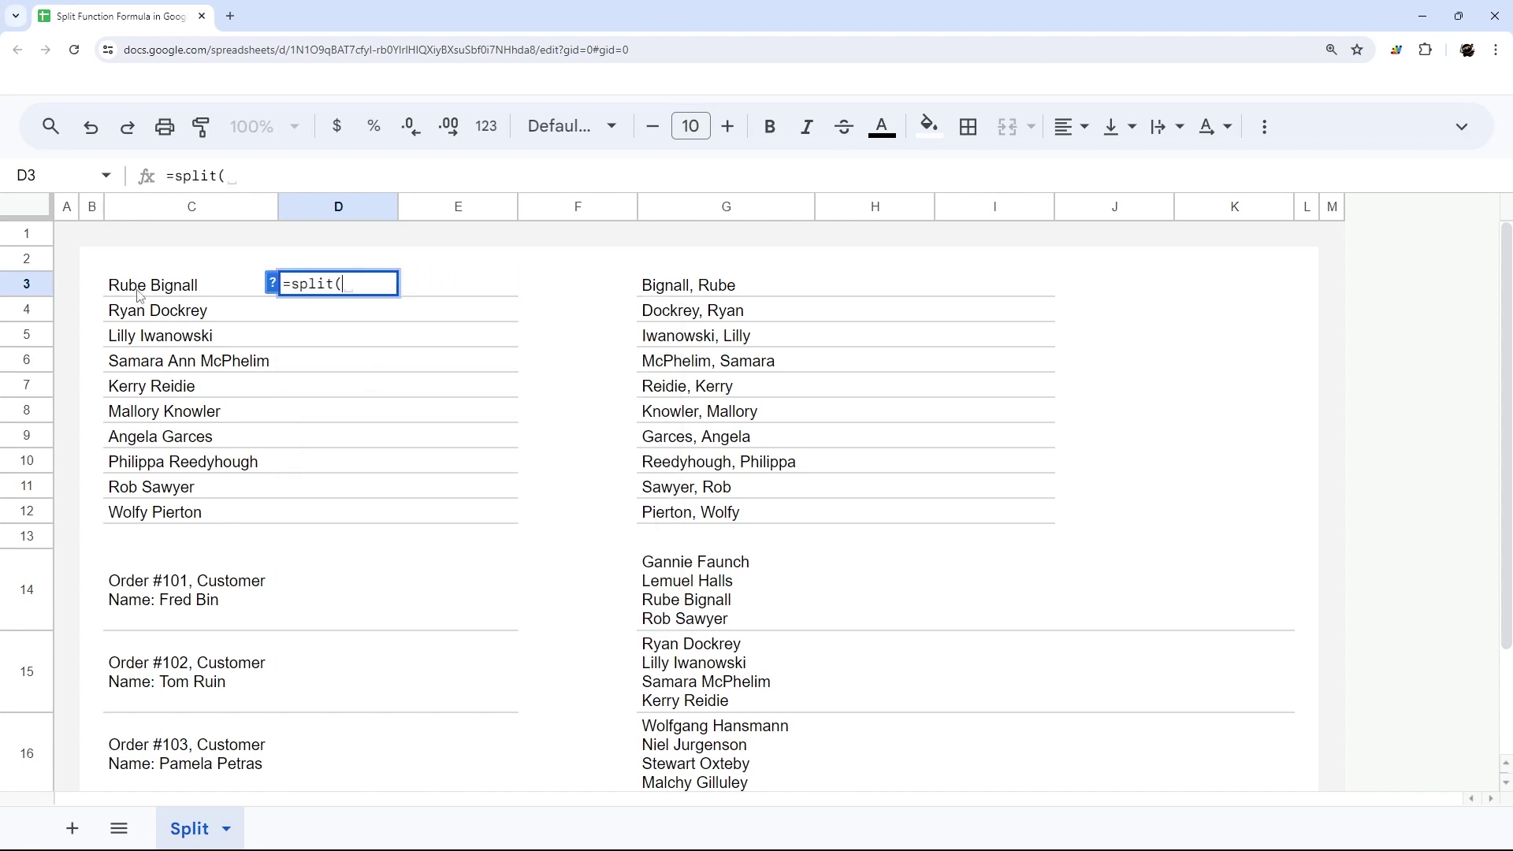
{"action": "left_click", "coordinate": [138, 290]}
{"action": "type", "text": ","}
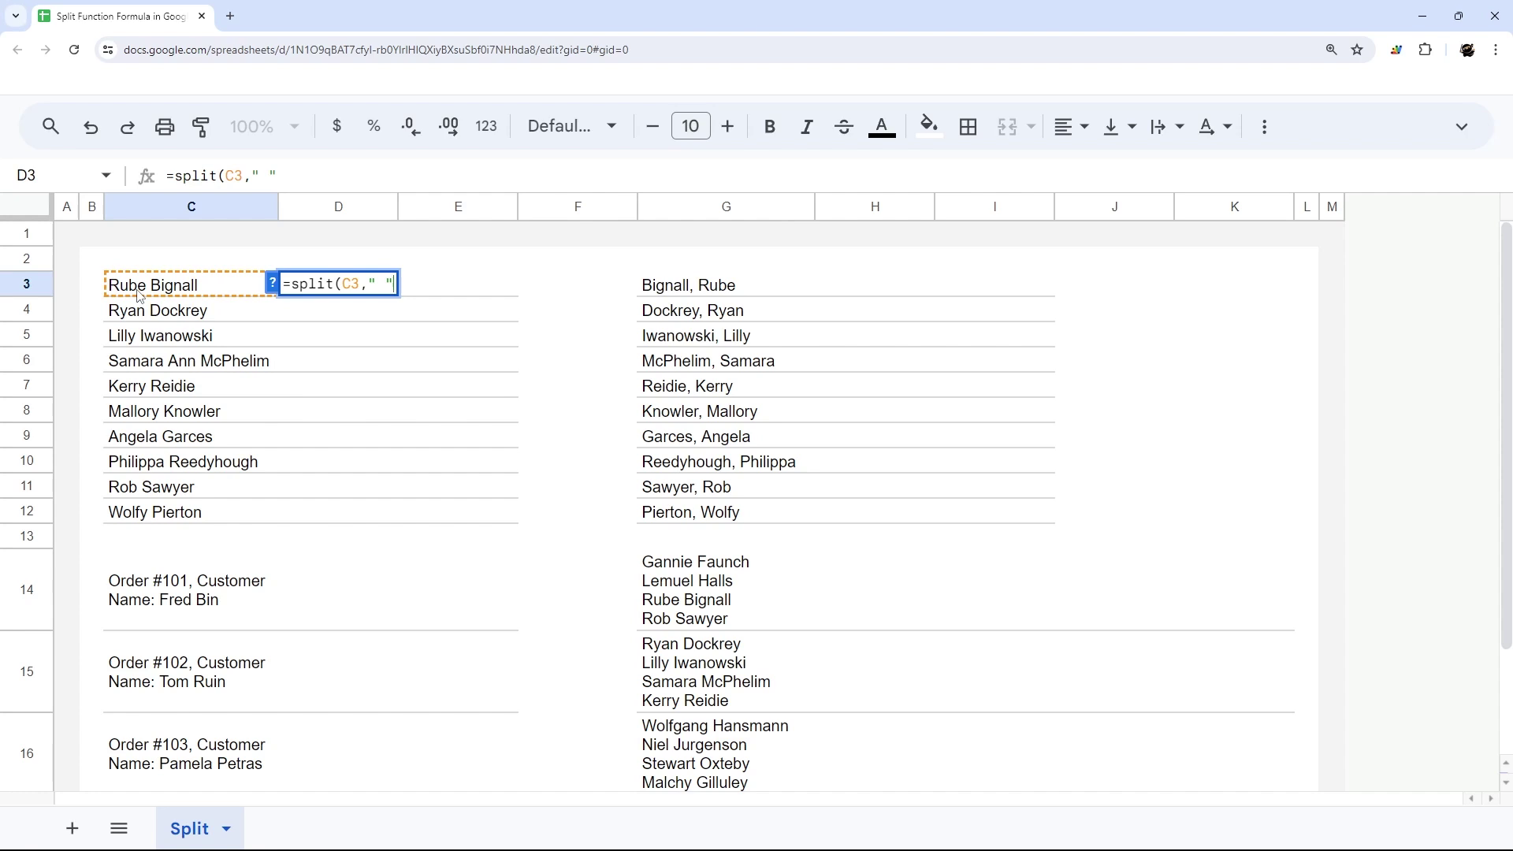
{"action": "type", "text": "\" \")"}
{"action": "key", "text": "Return"}
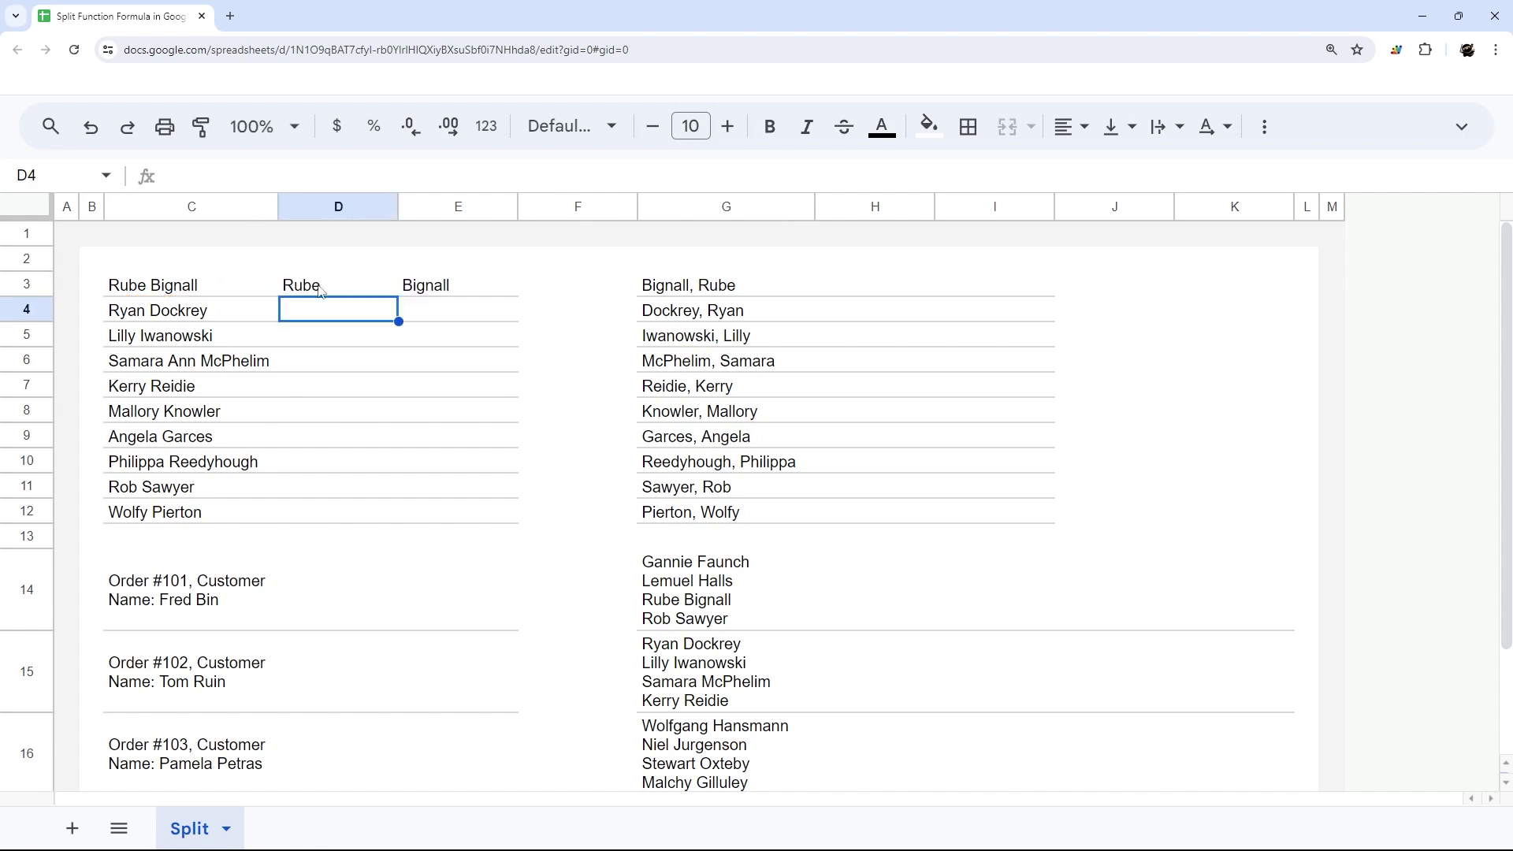
- Check that D3 holds the first name and E3 the surname
{"action": "left_click", "coordinate": [323, 290]}
{"action": "left_click", "coordinate": [149, 292]}
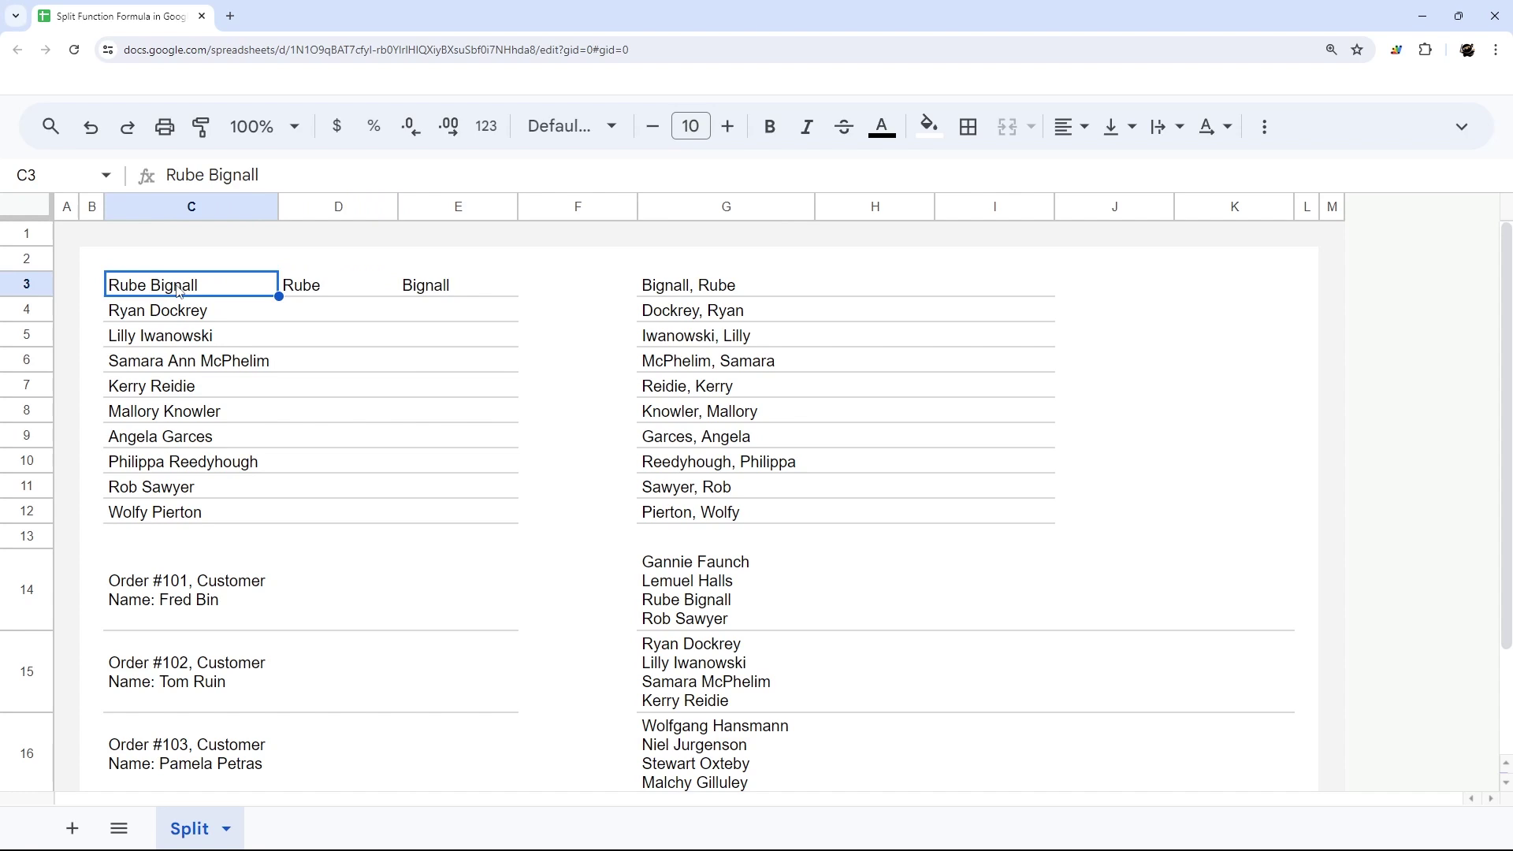
{"action": "left_click", "coordinate": [333, 296]}
{"action": "left_click", "coordinate": [459, 293]}
{"action": "left_click", "coordinate": [366, 293]}
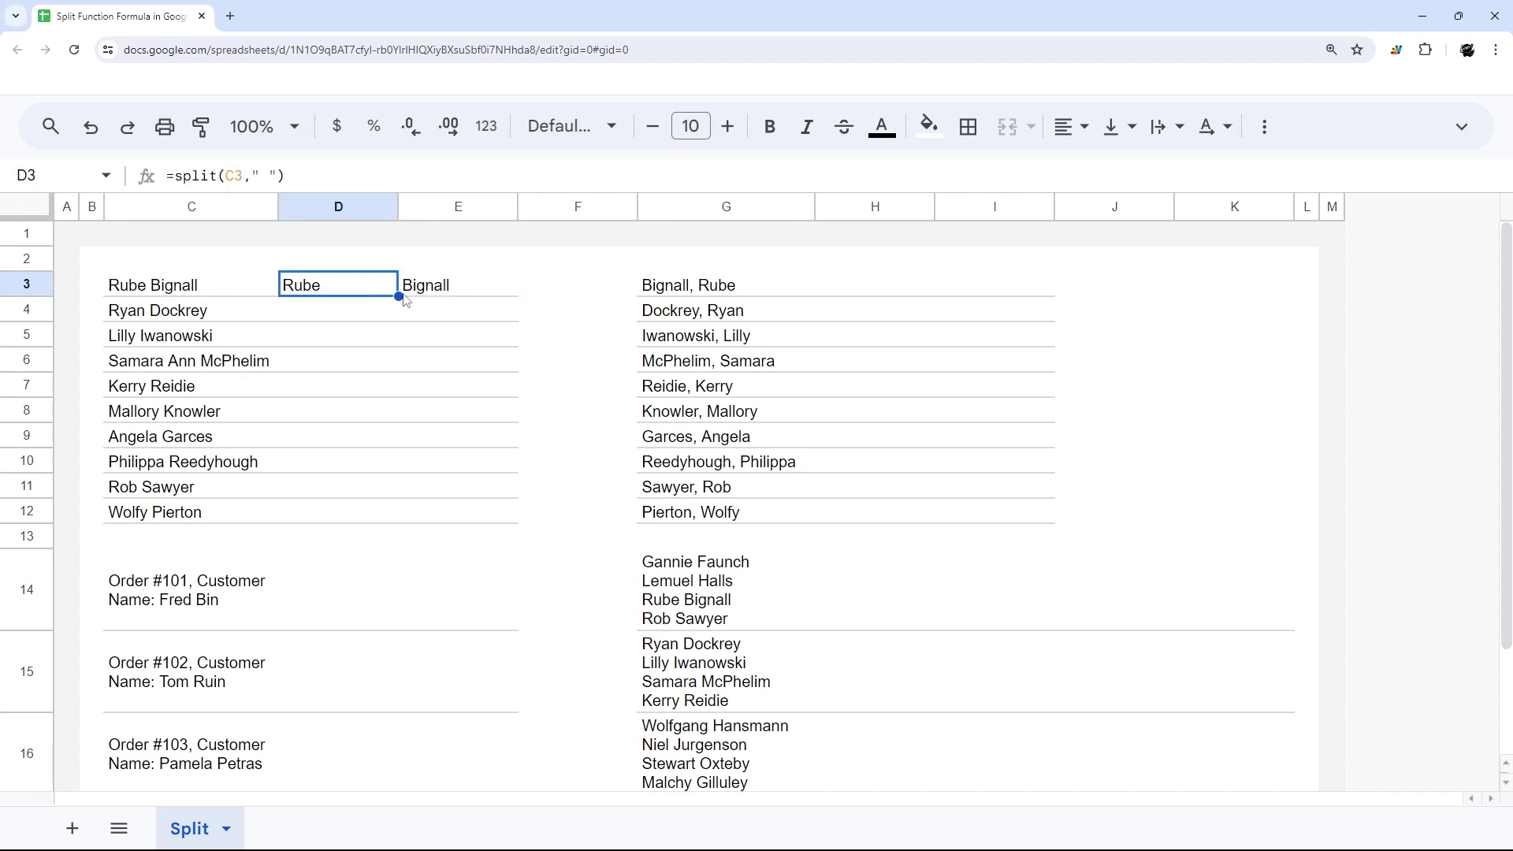
- Fill the split formula down to D12 and see row 6's three-part name spill into F6
{"action": "left_click_drag", "start_coordinate": [398, 296], "coordinate": [366, 513]}
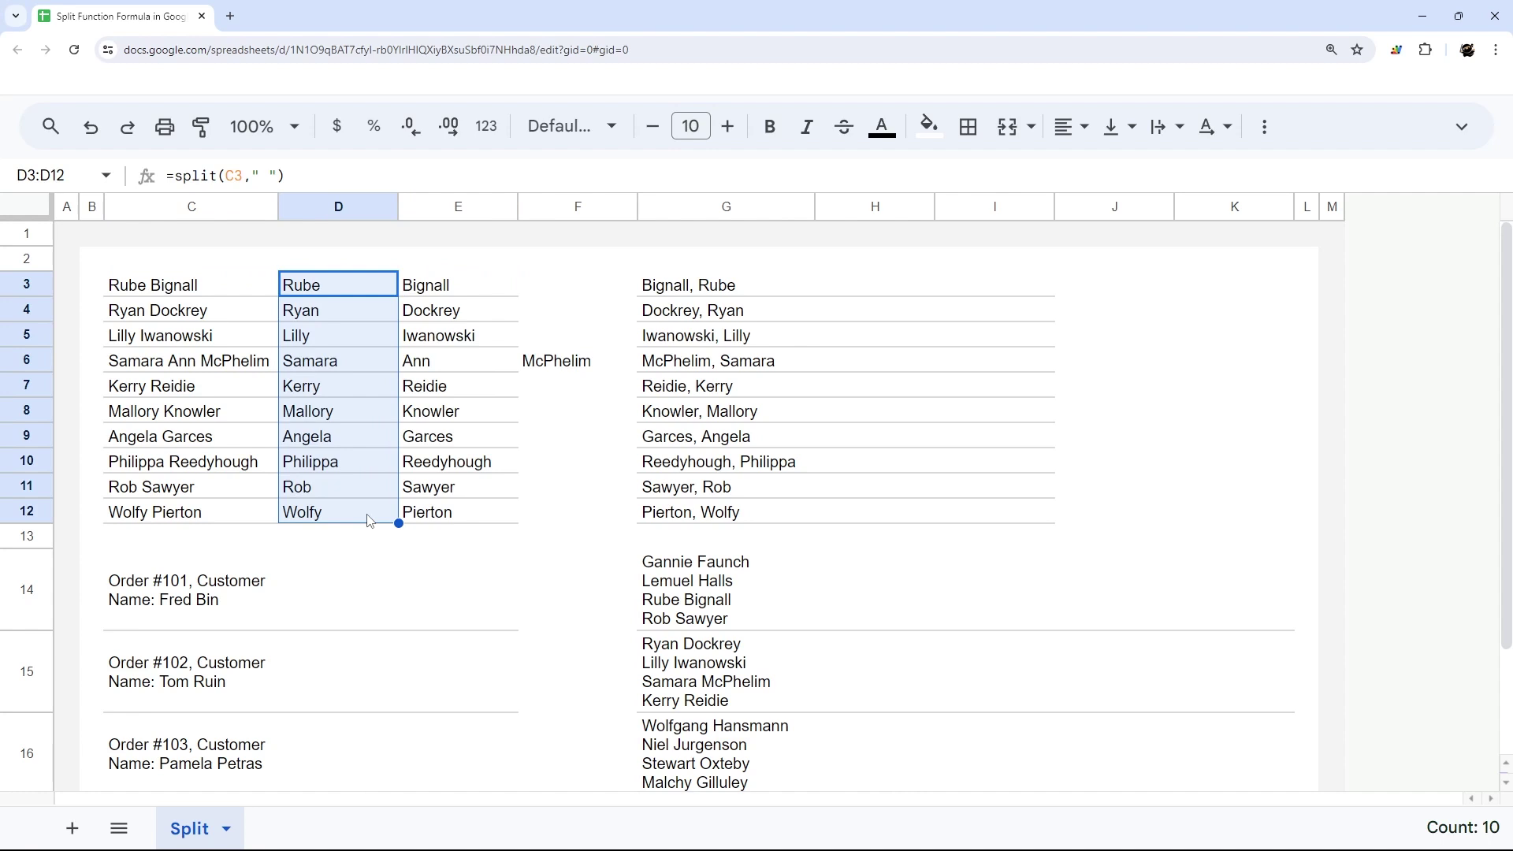
{"action": "left_click", "coordinate": [185, 367]}
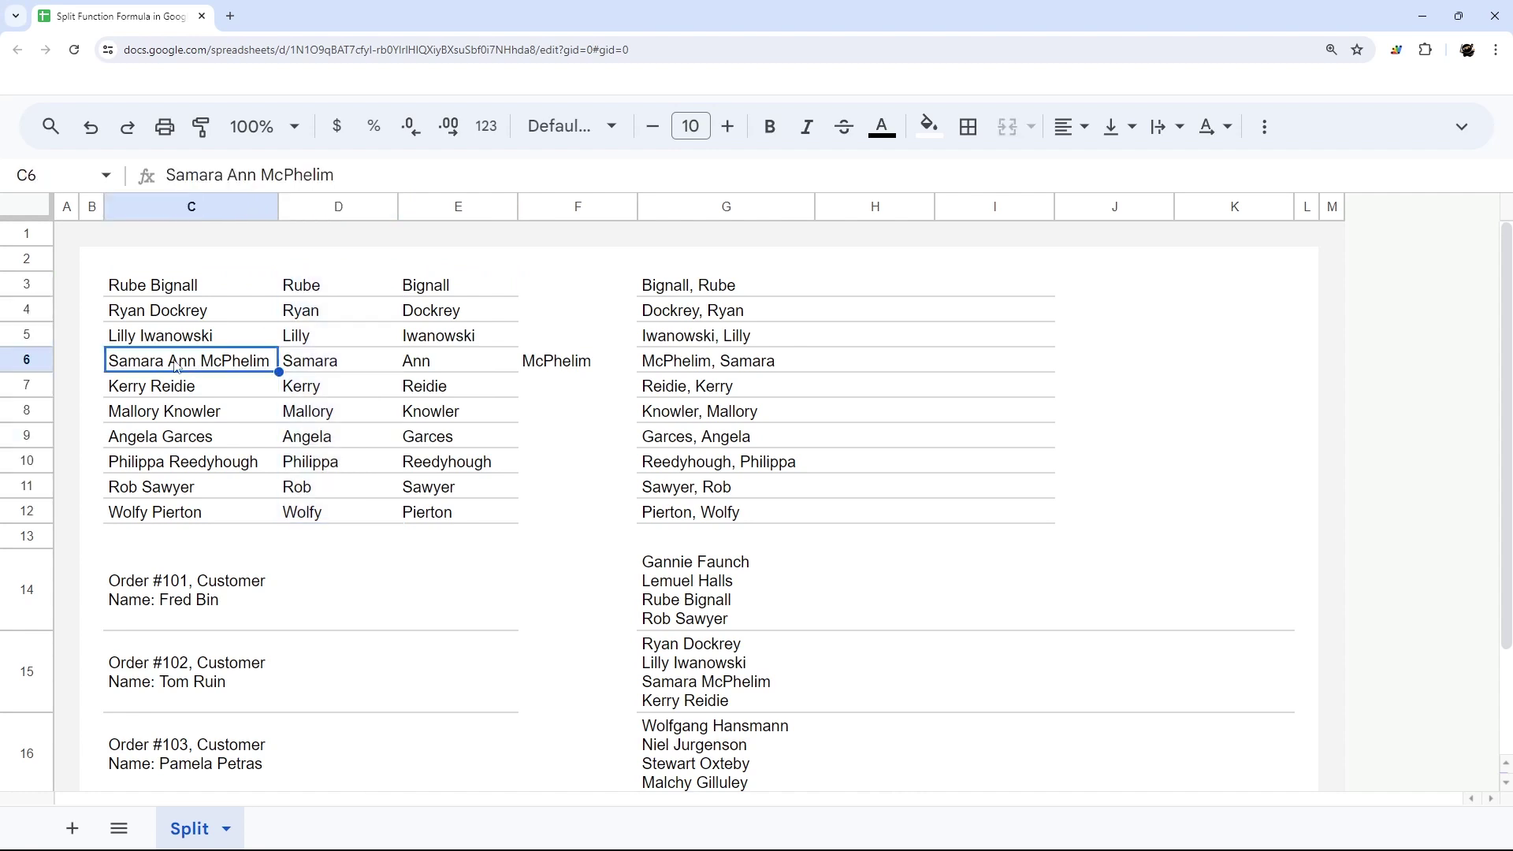
{"action": "left_click", "coordinate": [339, 370]}
{"action": "left_click", "coordinate": [437, 370]}
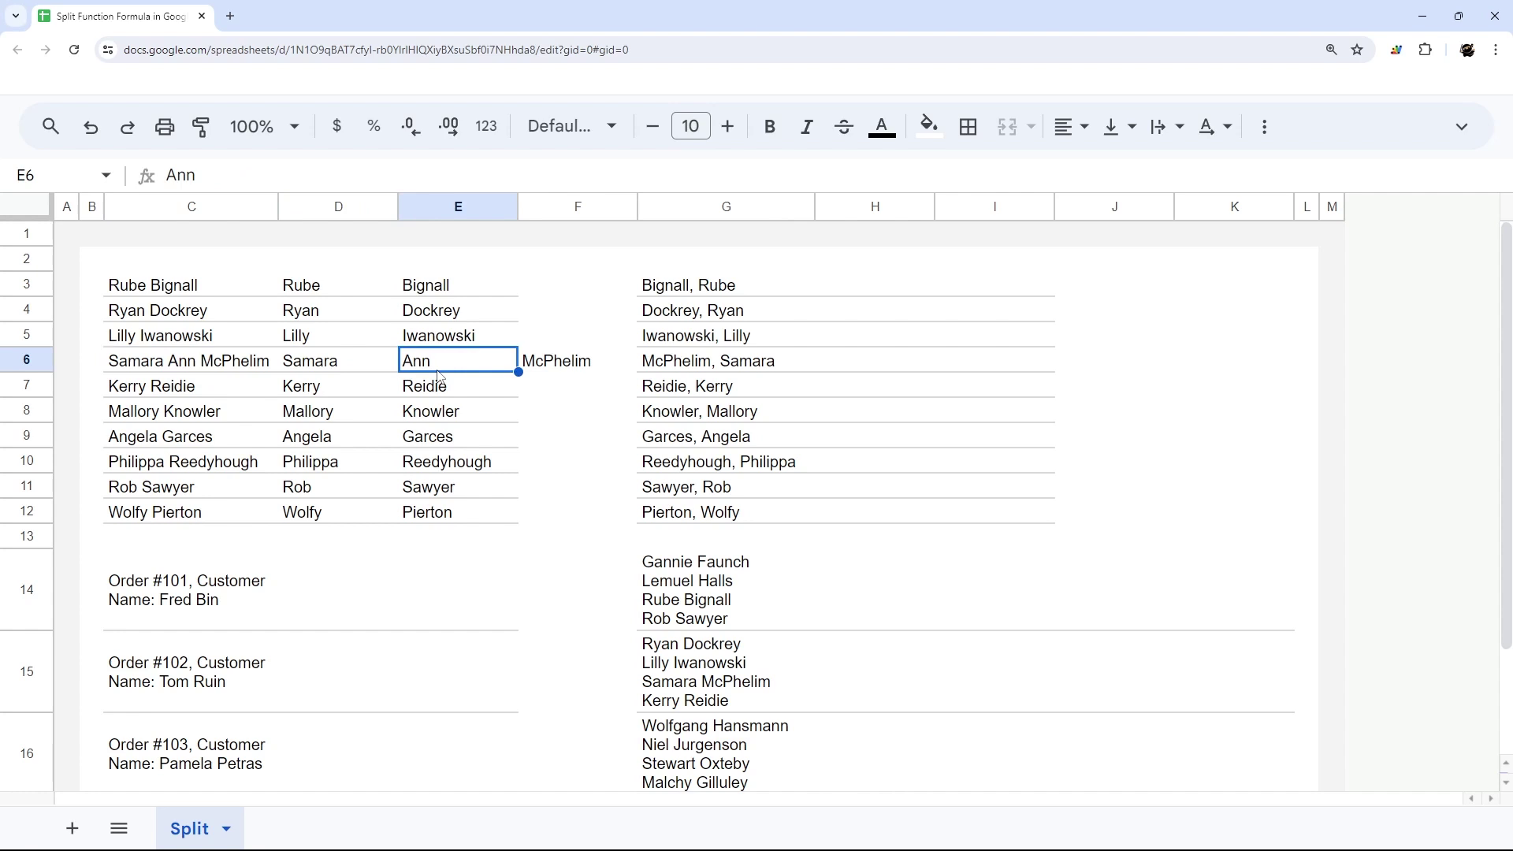
{"action": "left_click", "coordinate": [566, 367]}
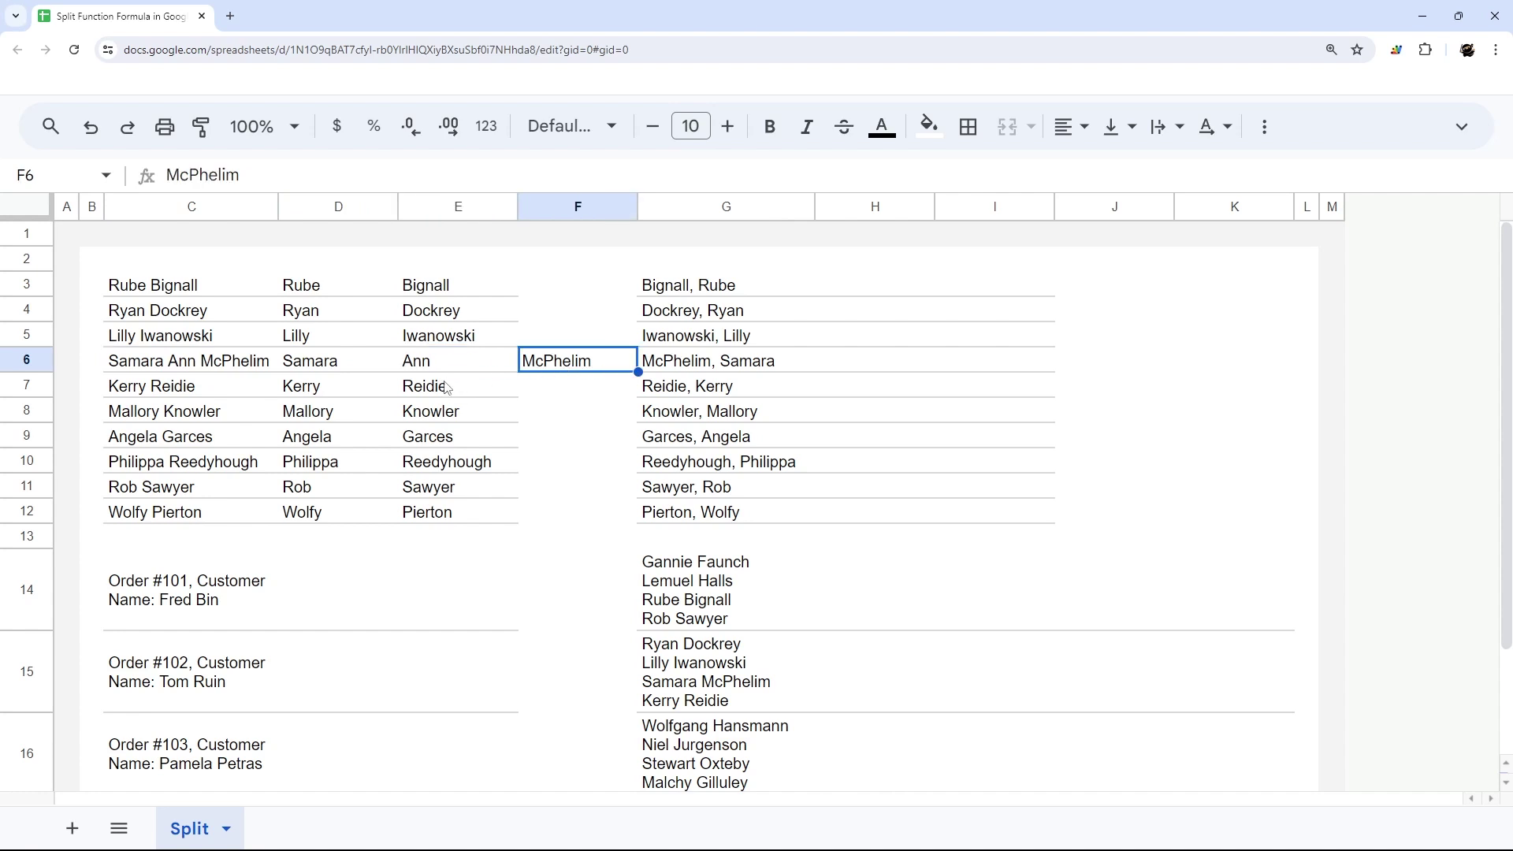
- Hyphenate C6's last two name parts so the surname lands in E6
{"action": "double_click", "coordinate": [207, 359]}
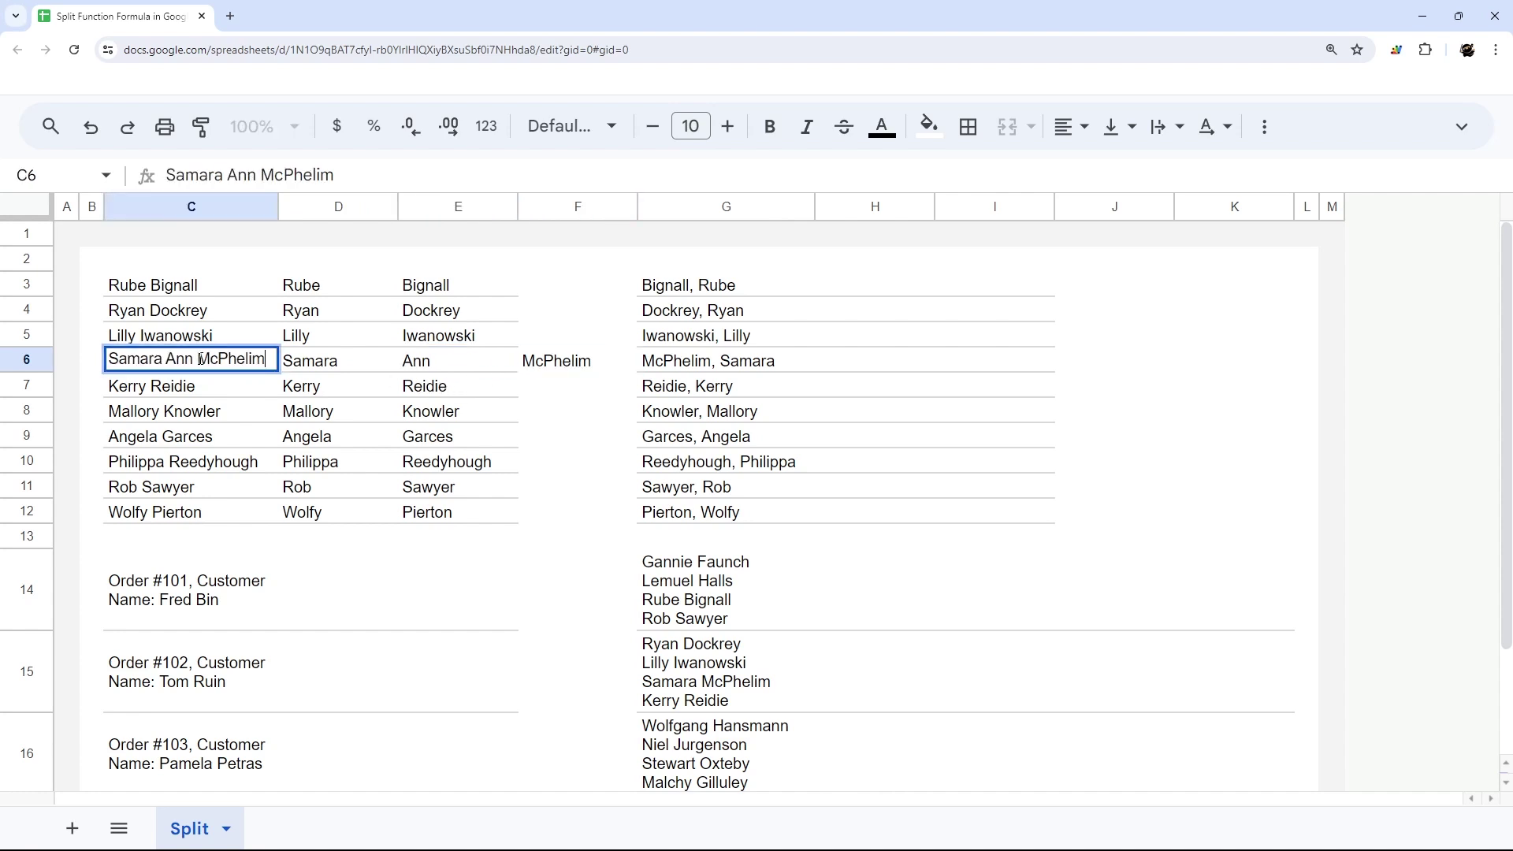
{"action": "key", "text": "BackSpace"}
{"action": "type", "text": "-"}
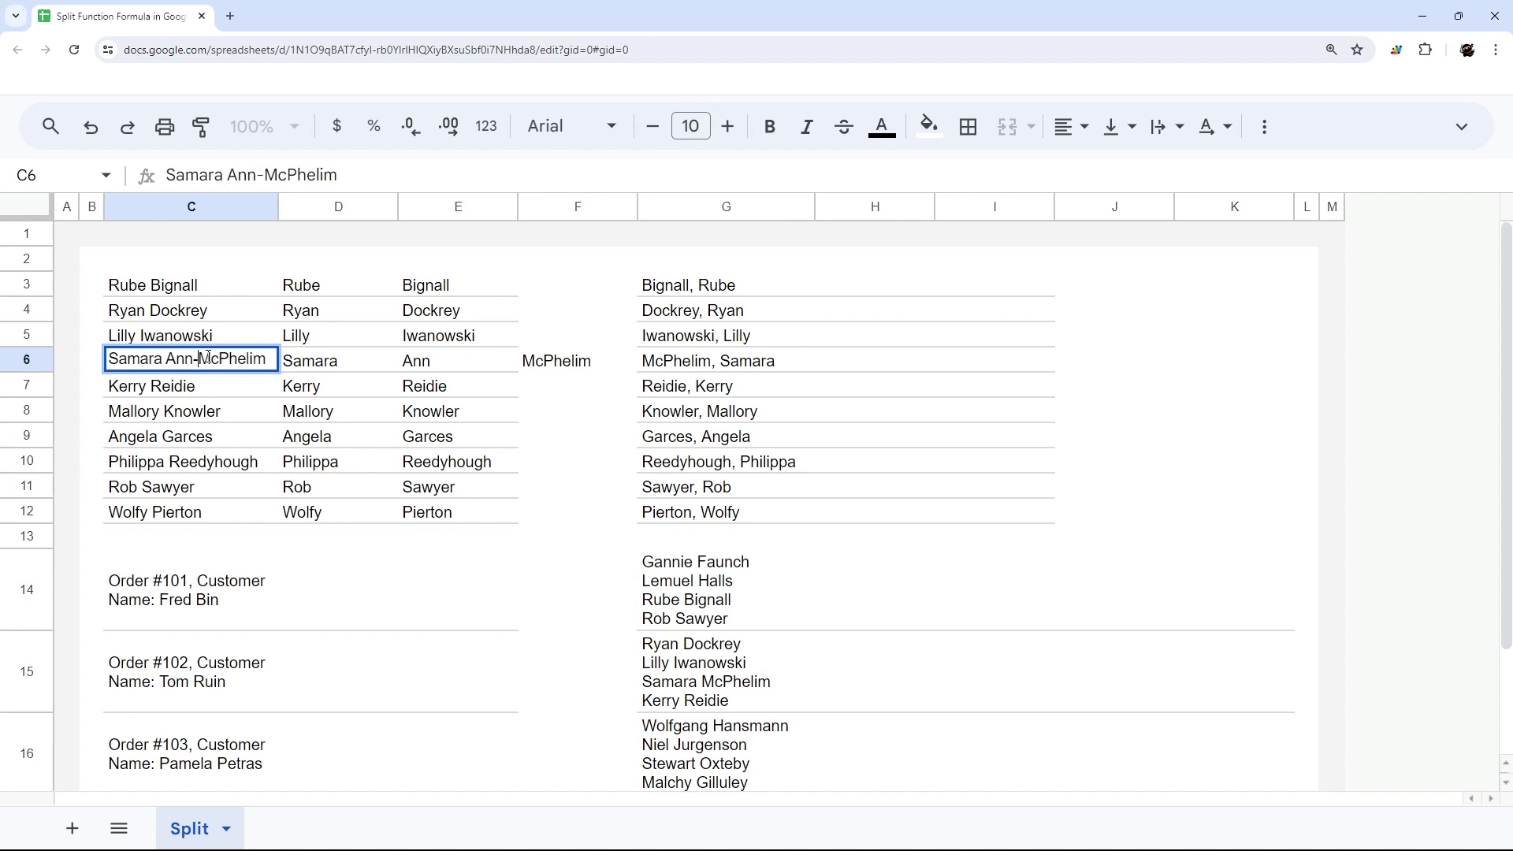
{"action": "key", "text": "Return"}
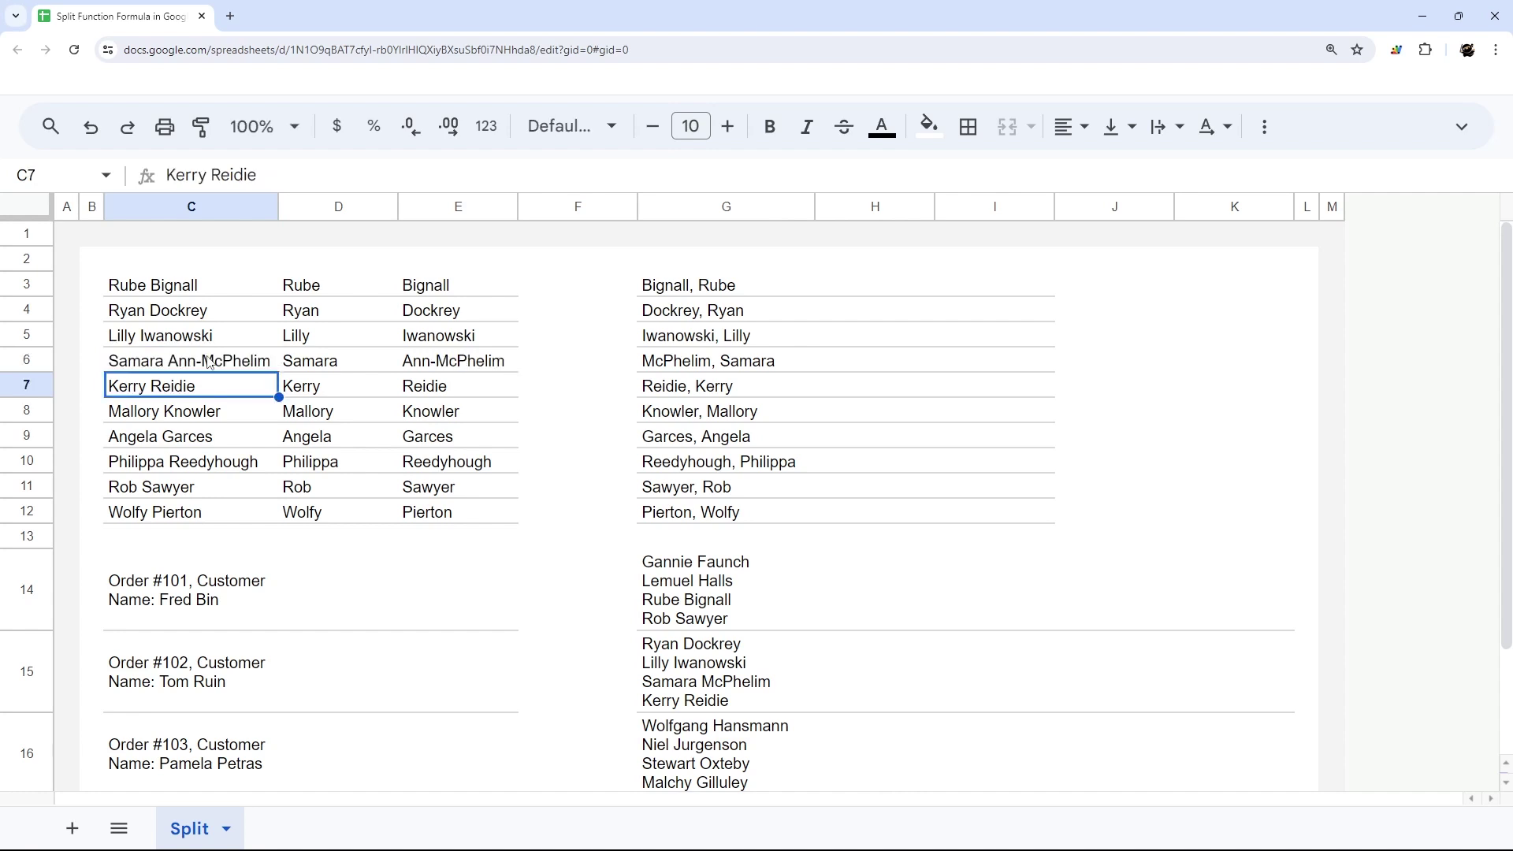
{"action": "left_click", "coordinate": [430, 366]}
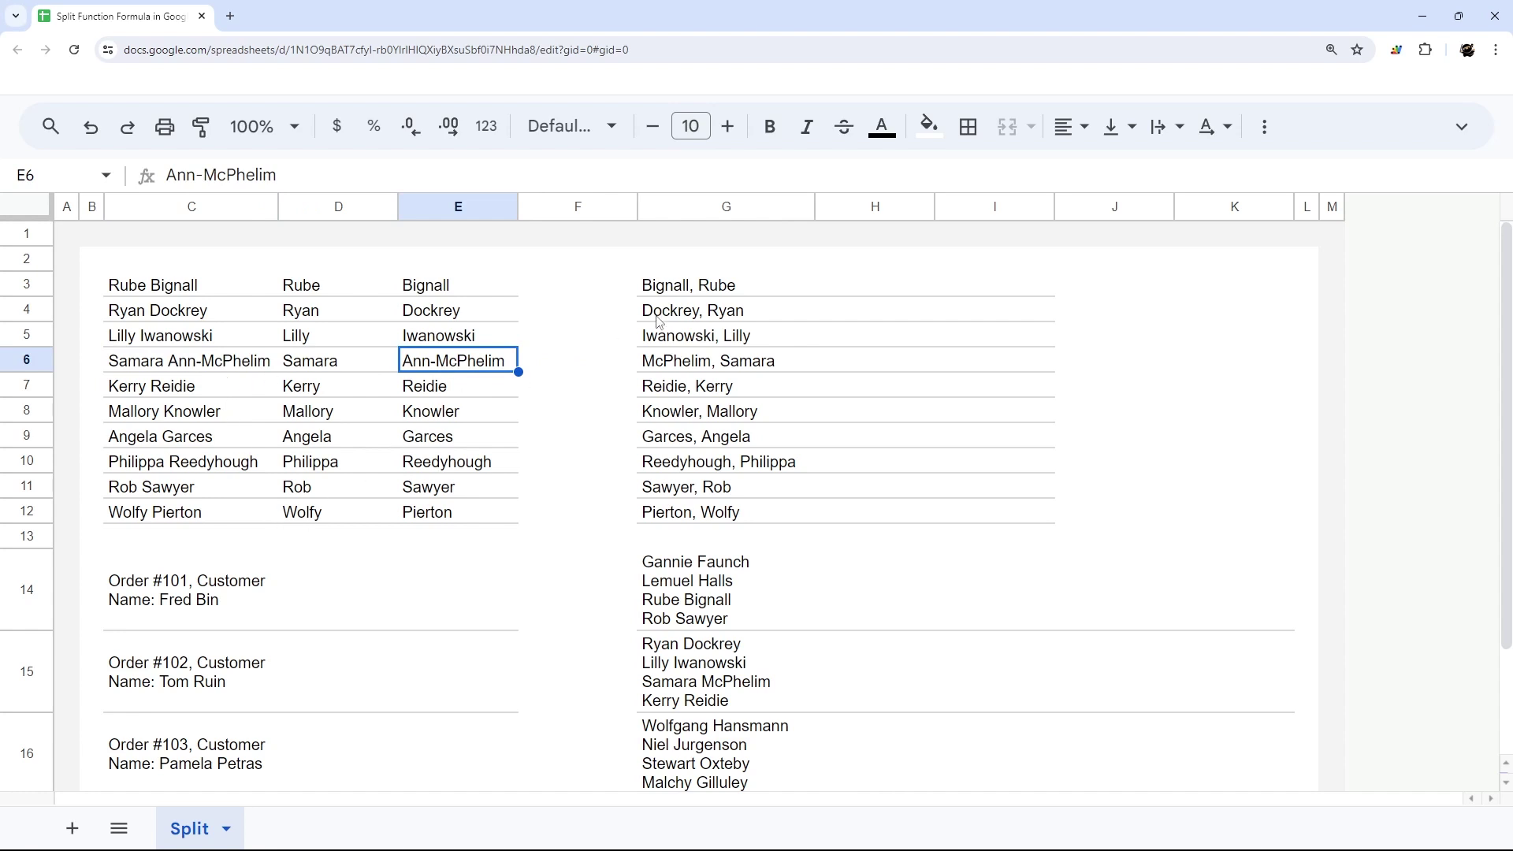
- Enter =split(G3,",") in H3 and fill it to H12, separating surnames and first names
{"action": "left_click", "coordinate": [682, 292]}
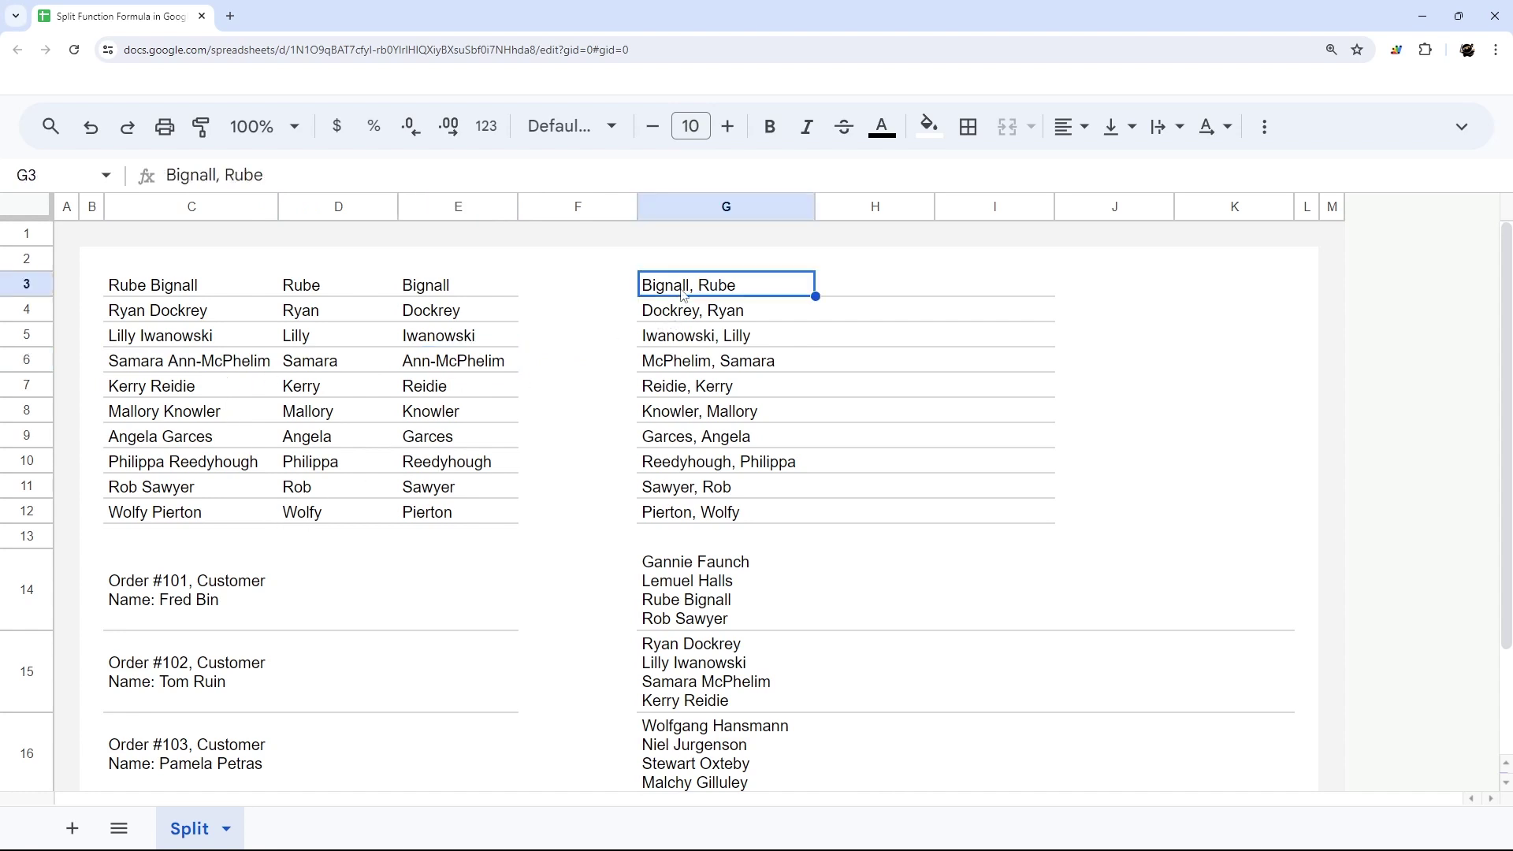
{"action": "left_click", "coordinate": [873, 291]}
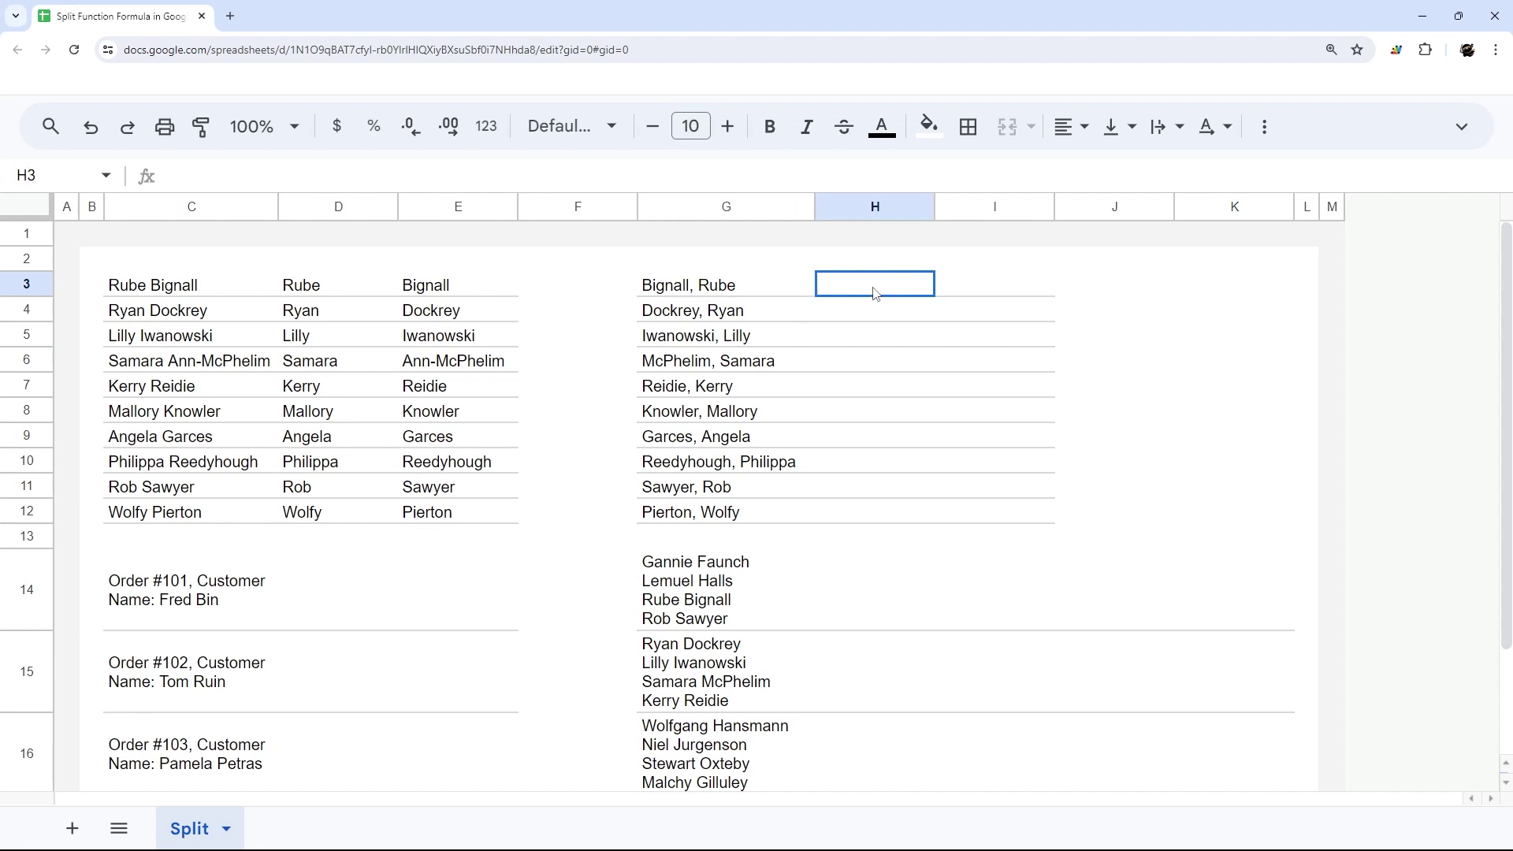
{"action": "type", "text": "=split("}
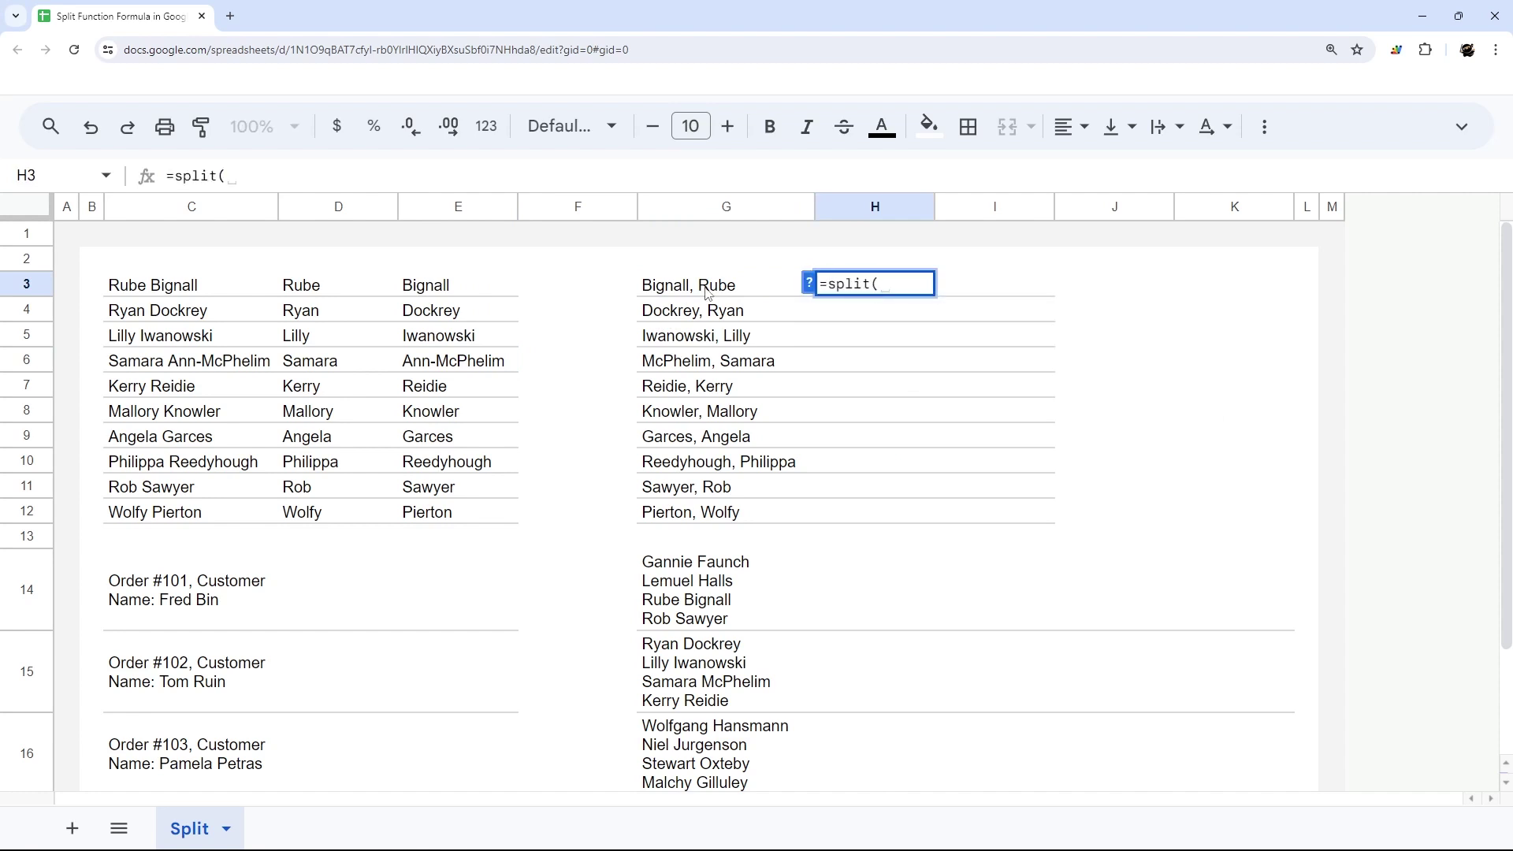
{"action": "left_click", "coordinate": [708, 292]}
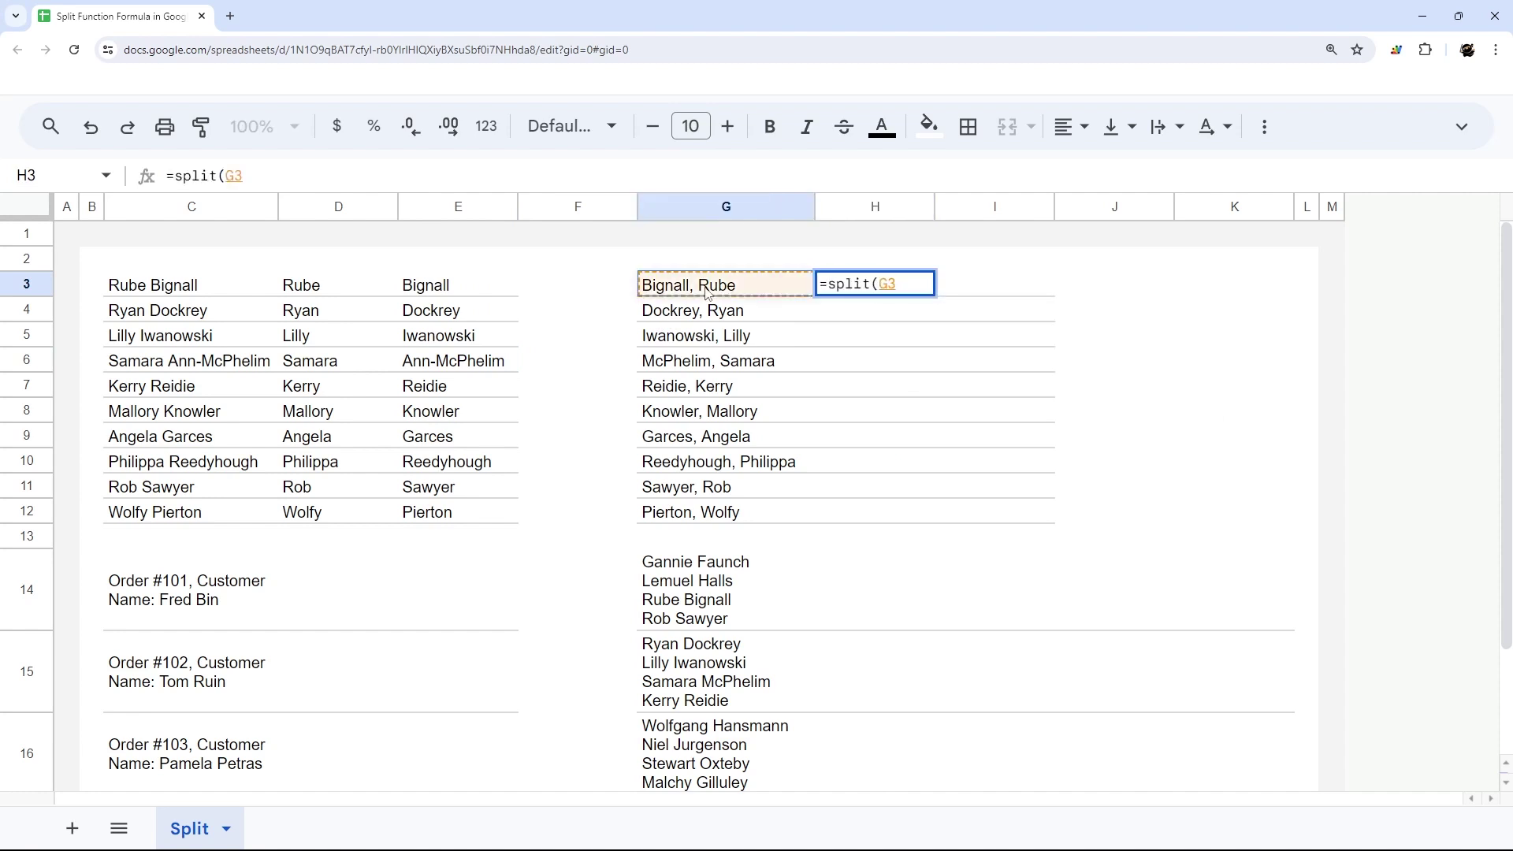
{"action": "type", "text": "\","}
{"action": "key", "text": "BackSpace"}
{"action": "key", "text": "BackSpace"}
{"action": "type", "text": ",\",\")"}
{"action": "key", "text": "Return"}
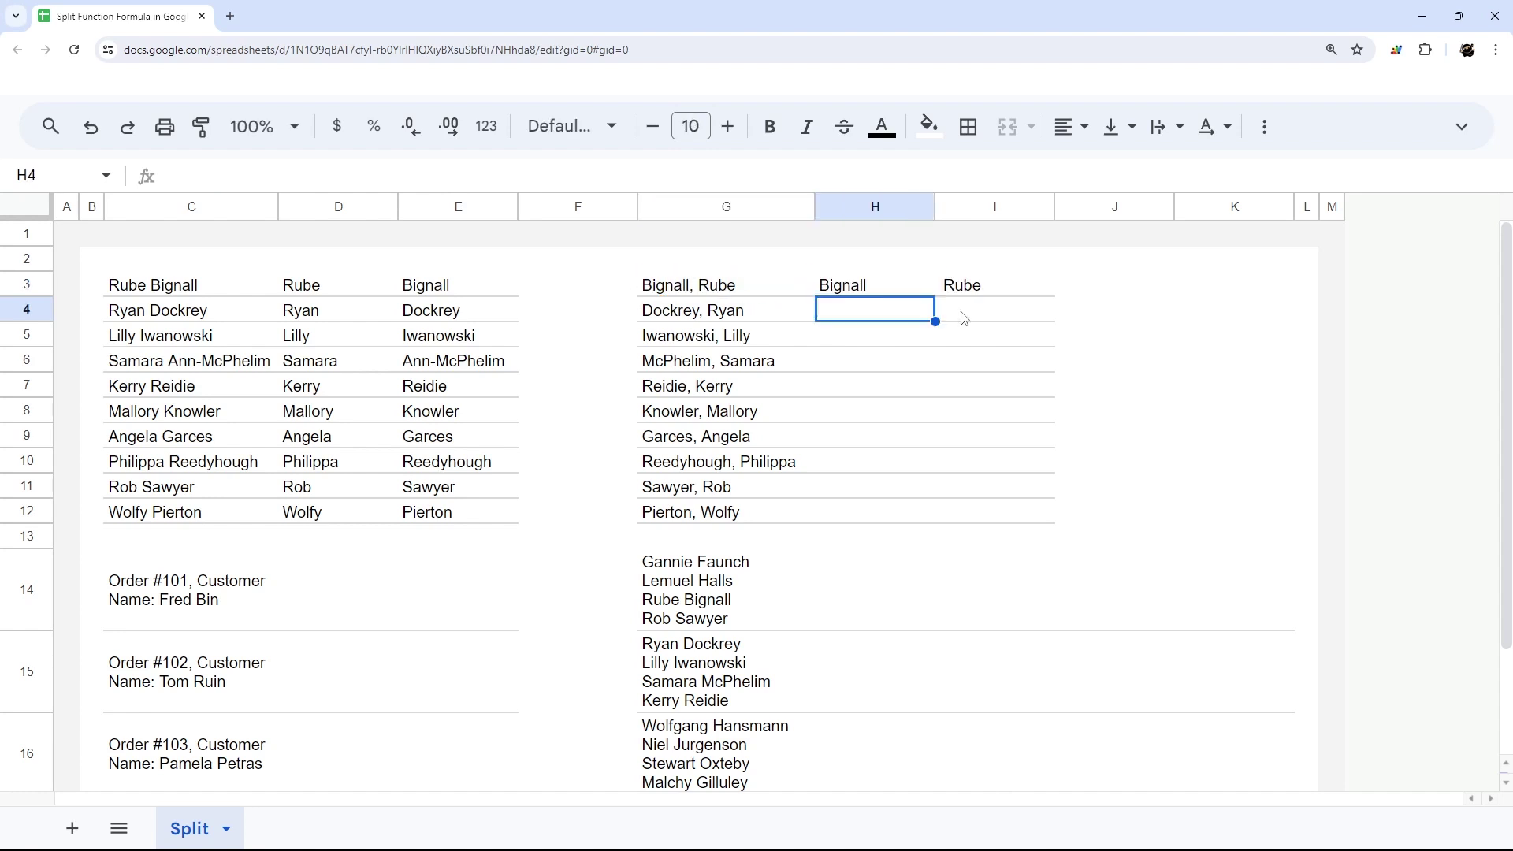
{"action": "left_click", "coordinate": [875, 294]}
{"action": "left_click_drag", "start_coordinate": [935, 296], "coordinate": [906, 518]}
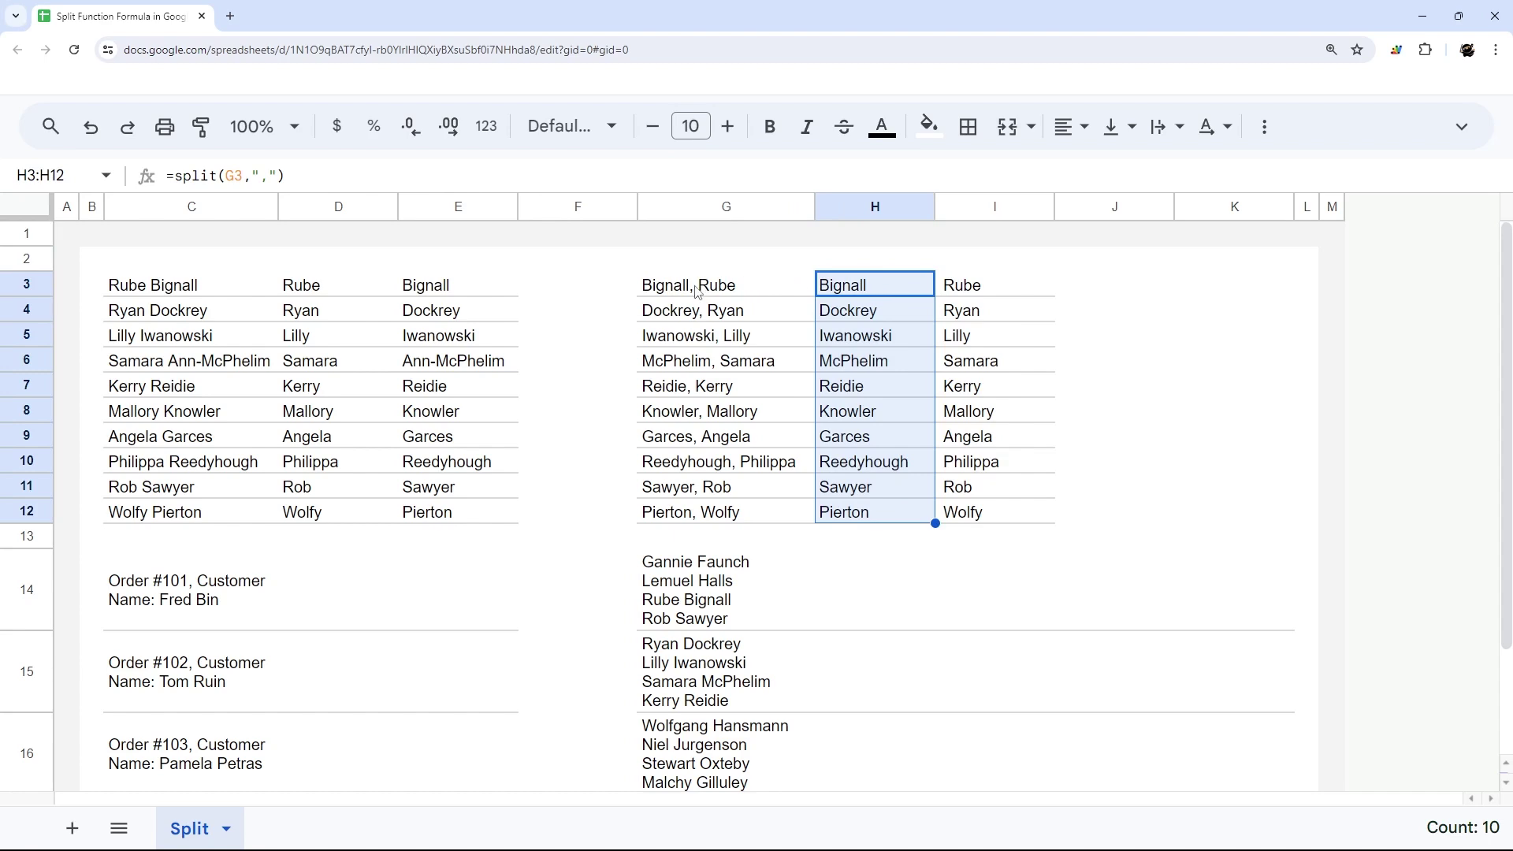
- Enter =split(C14," ") in D14 to split the order text at spaces
{"action": "scroll", "coordinate": [691, 295], "scroll_direction": "down", "scroll_amount": 2}
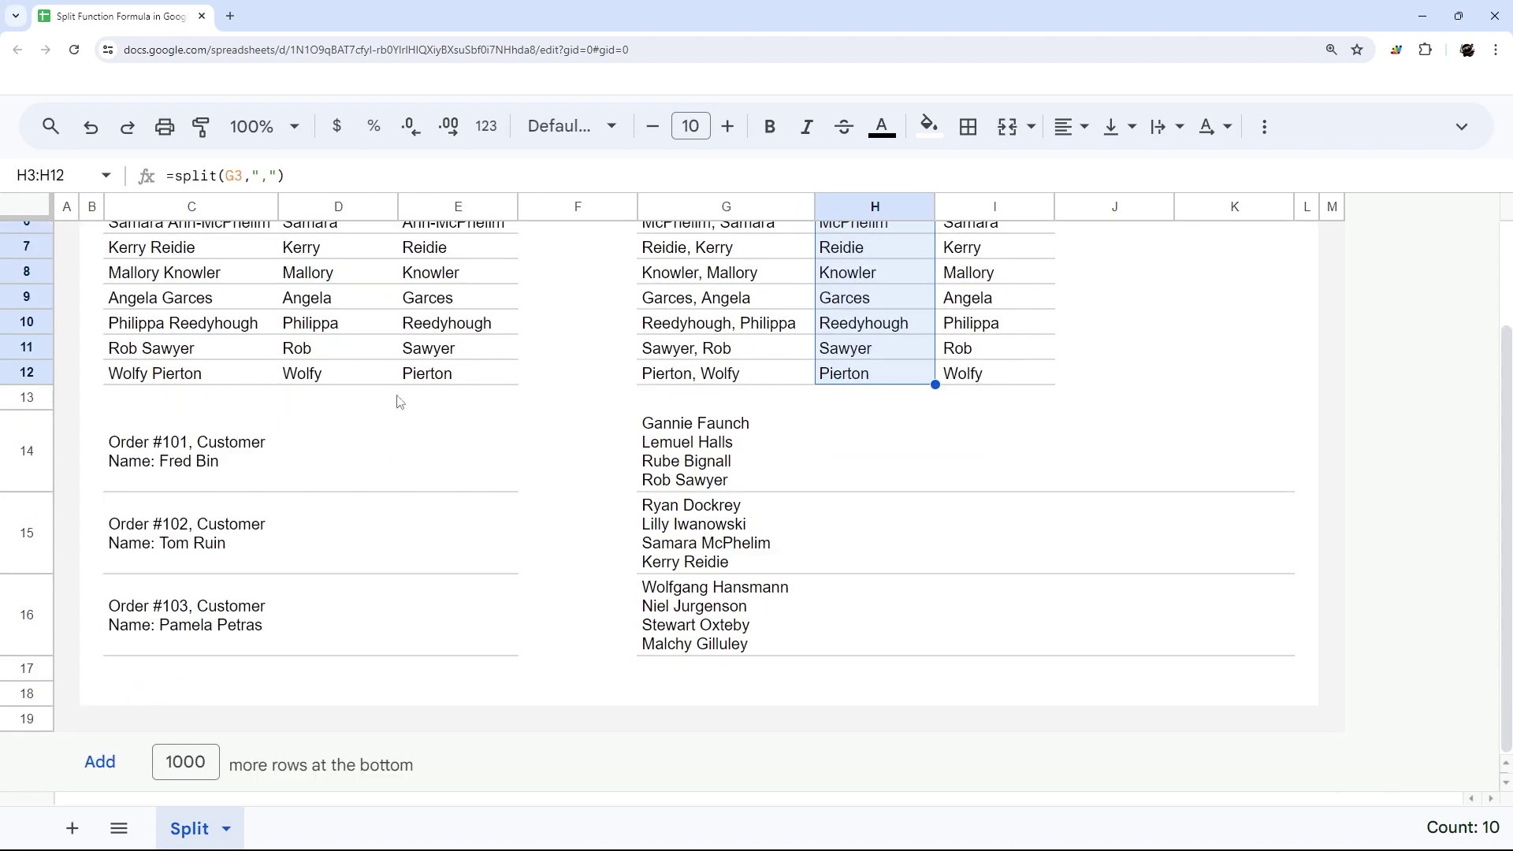
{"action": "left_click", "coordinate": [223, 463]}
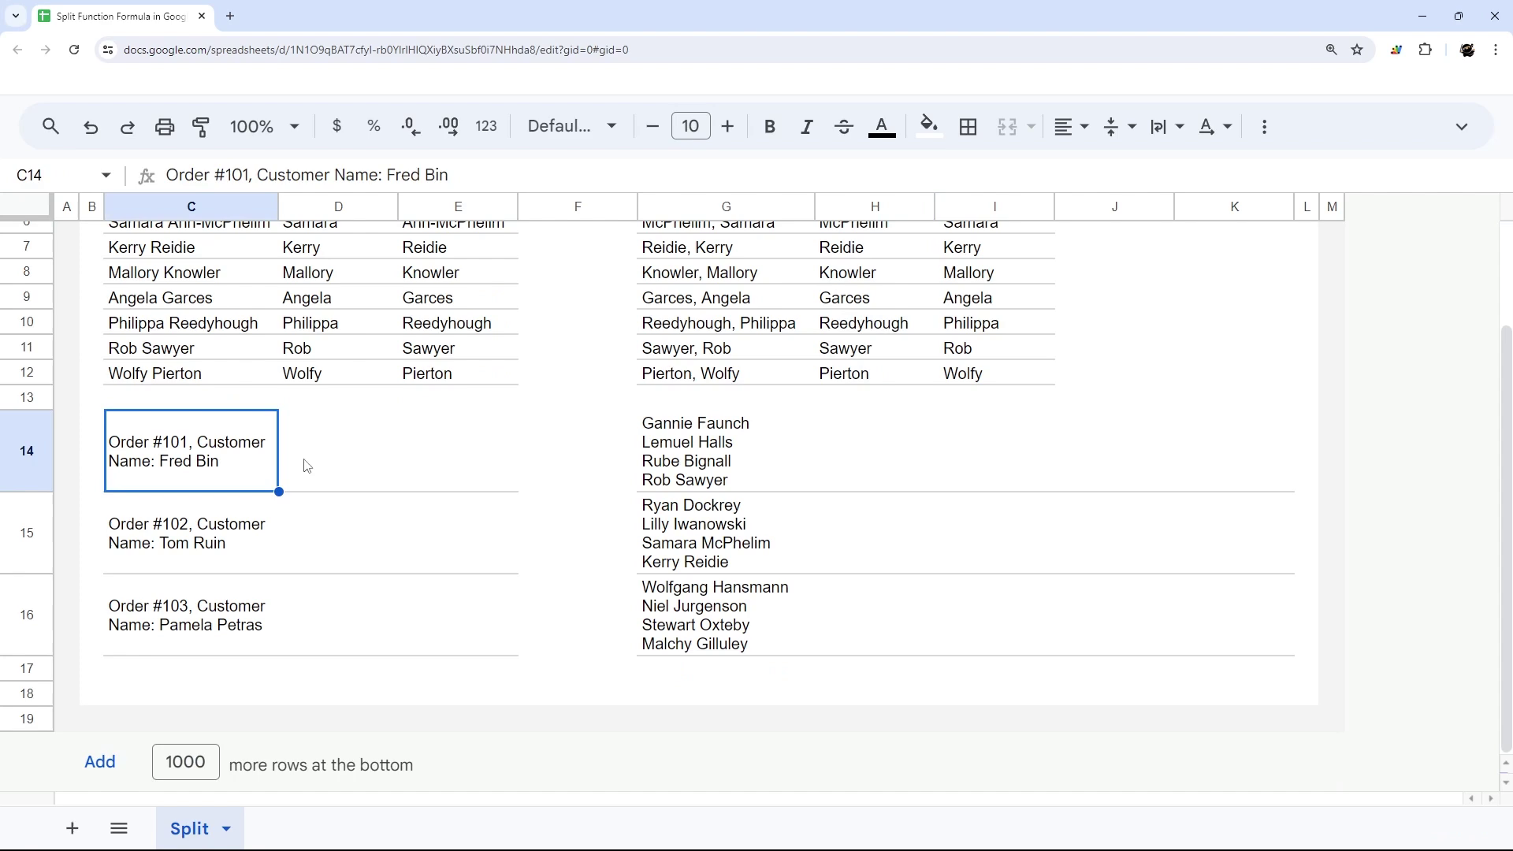
{"action": "scroll", "coordinate": [315, 470], "scroll_direction": "up", "scroll_amount": 3}
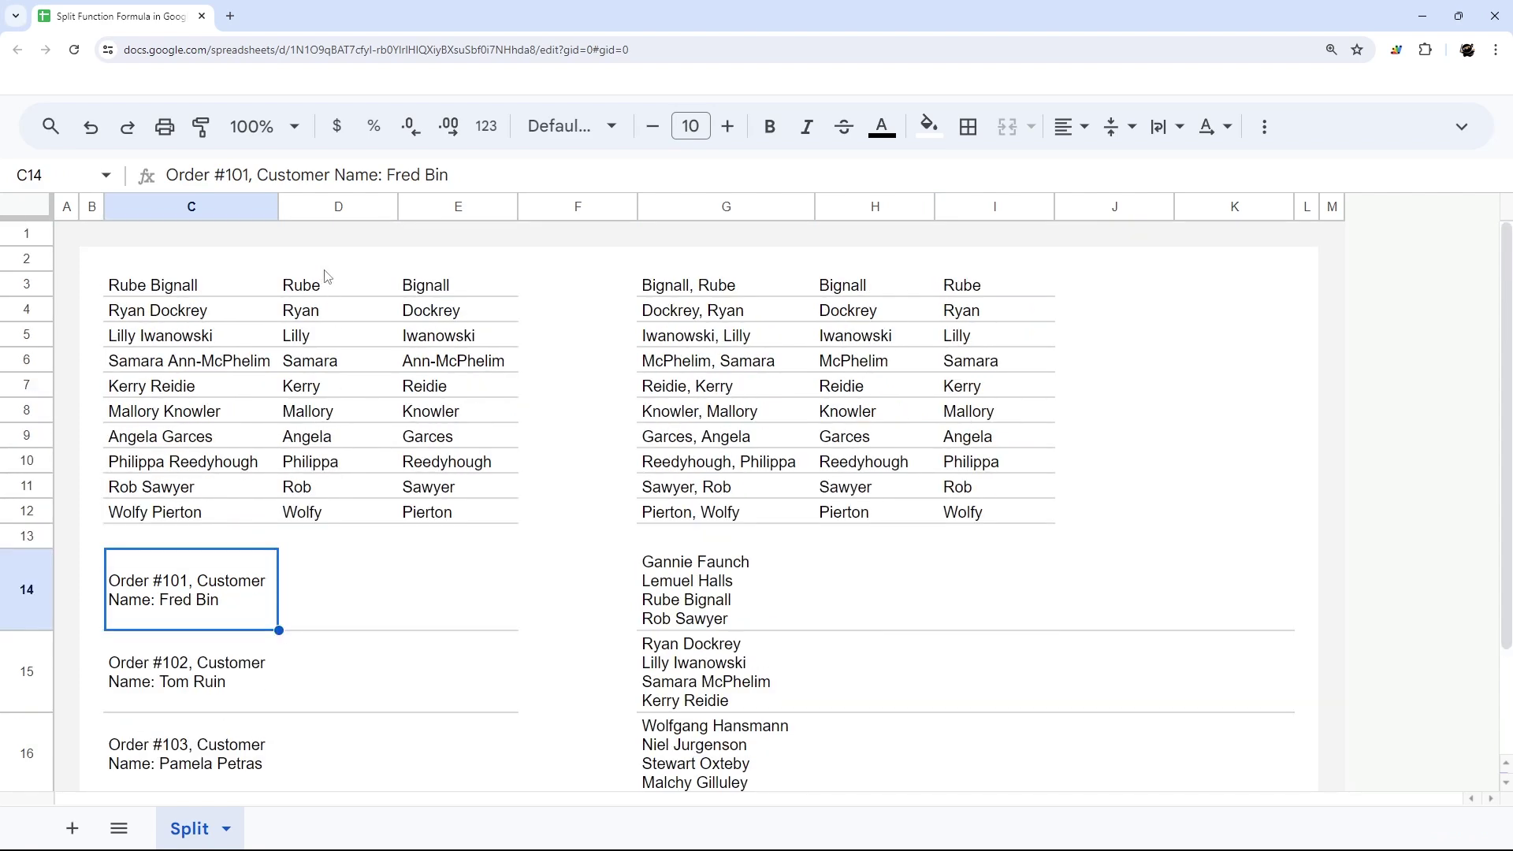
{"action": "left_click", "coordinate": [319, 290]}
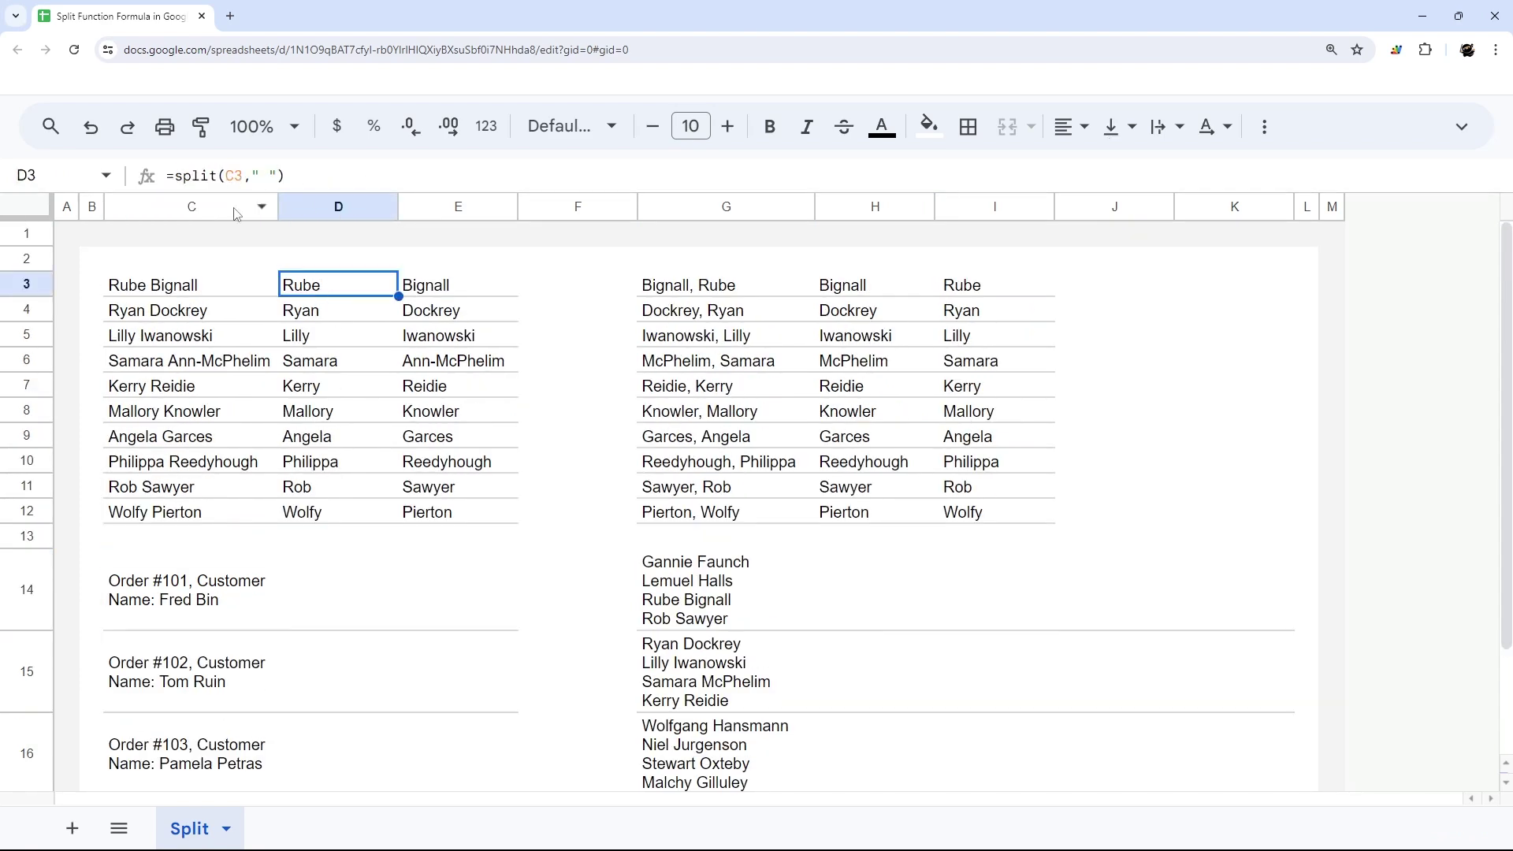
{"action": "left_click", "coordinate": [319, 609]}
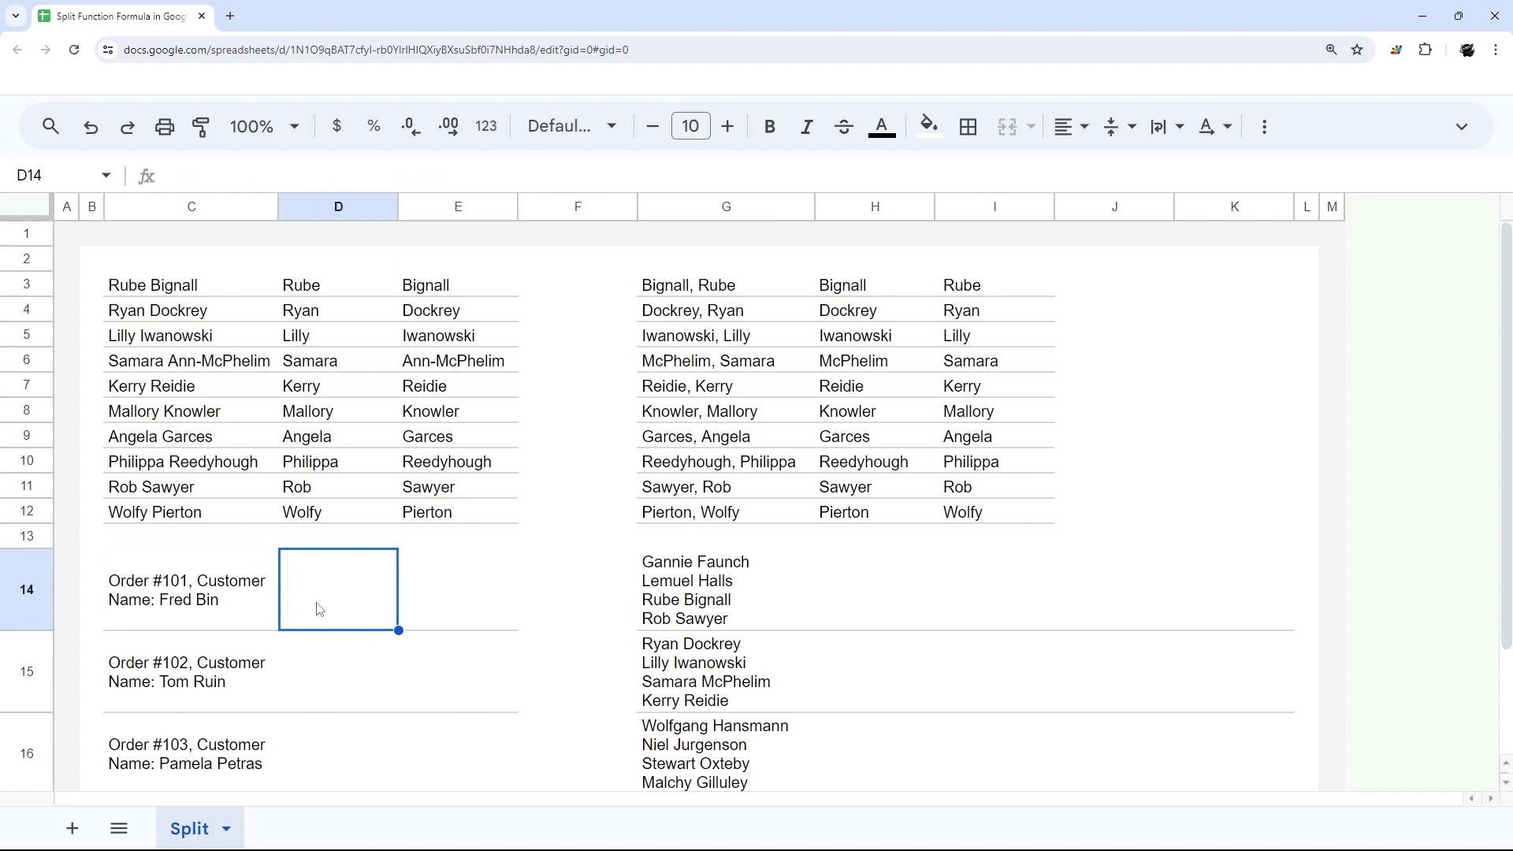
{"action": "type", "text": "=split("}
{"action": "left_click", "coordinate": [189, 603]}
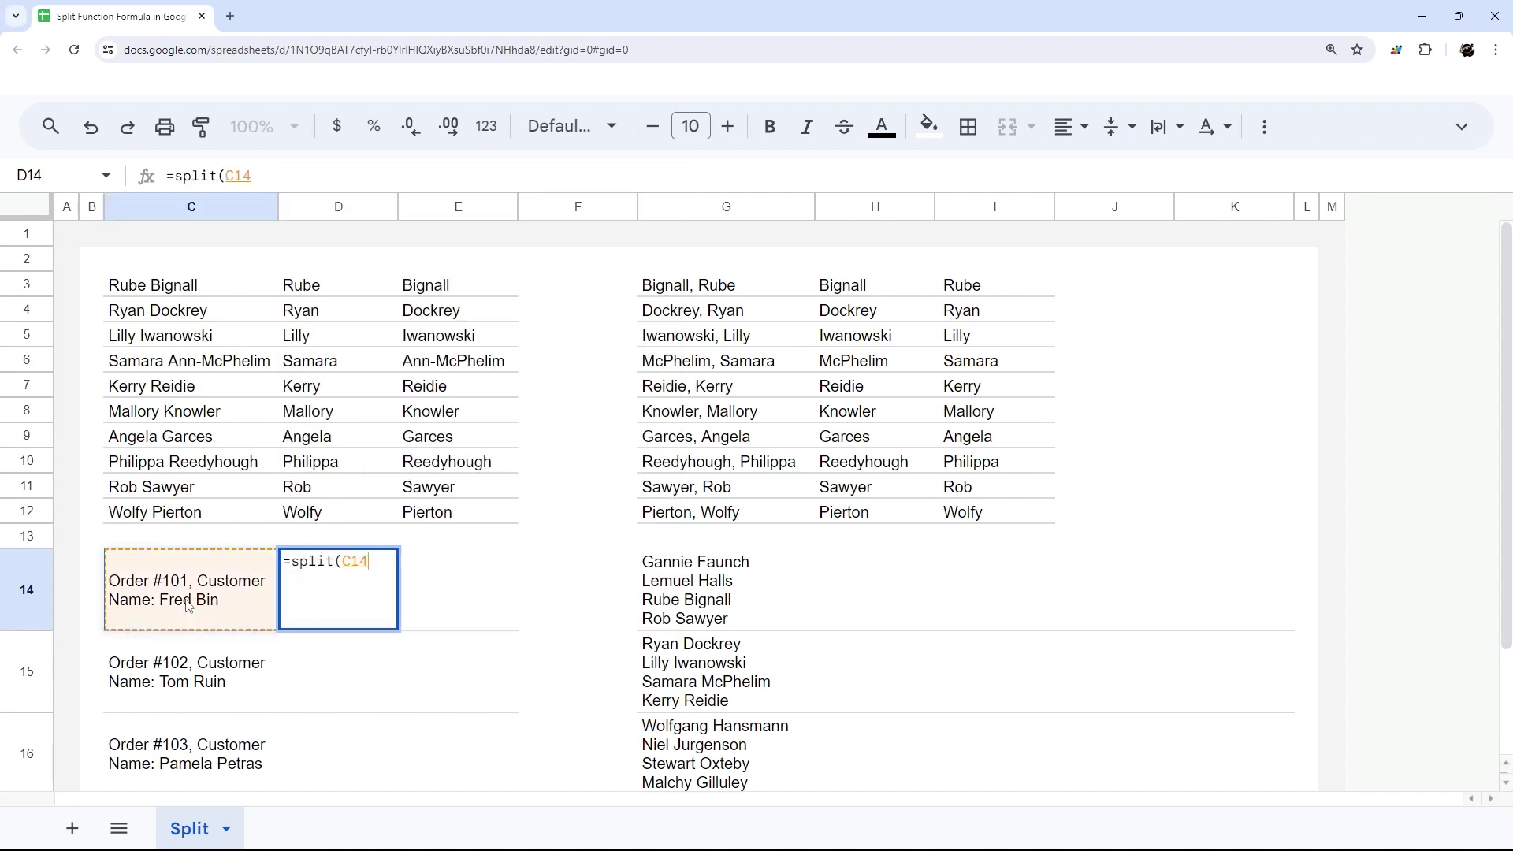
{"action": "type", "text": ",\" \""}
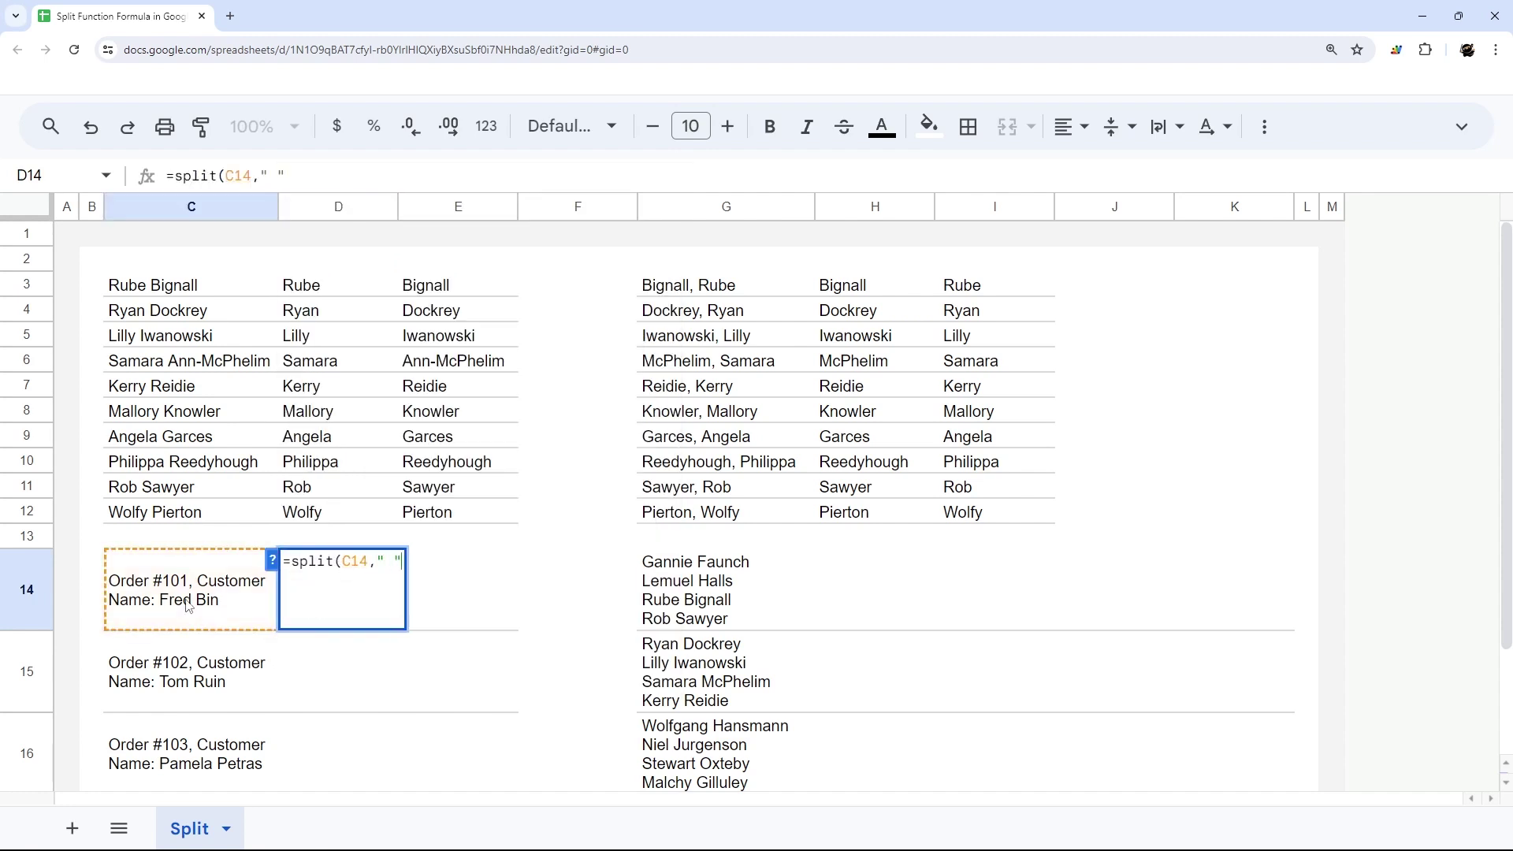
{"action": "key", "text": "Return"}
- Insert four empty columns, two left and two right, to clear the #REF! error
{"action": "left_click", "coordinate": [381, 585]}
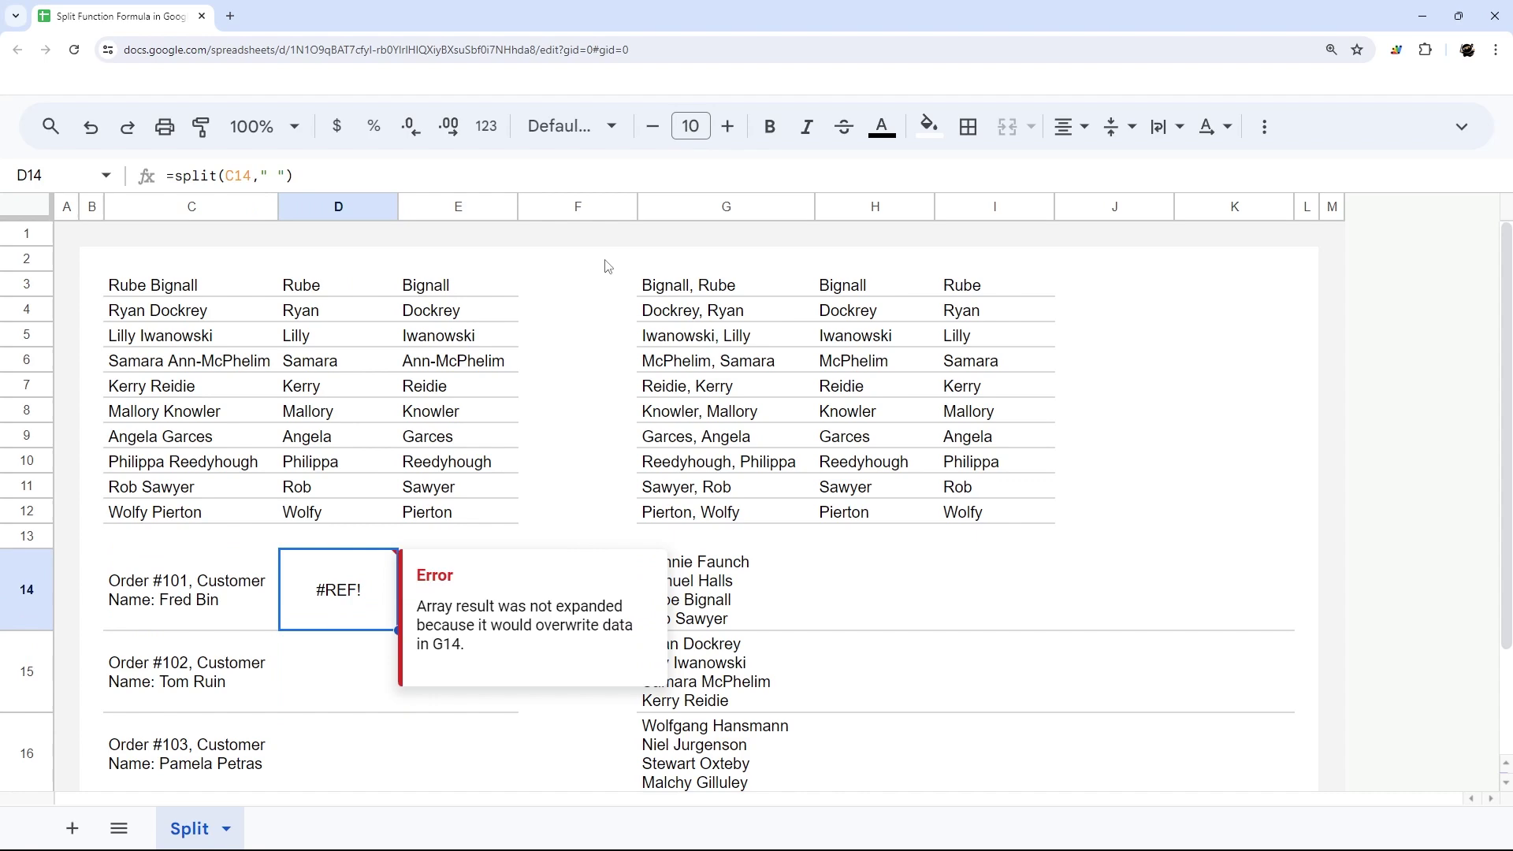
{"action": "left_click", "coordinate": [598, 208]}
{"action": "left_click", "coordinate": [458, 206], "text": "shift"}
{"action": "right_click", "coordinate": [481, 206]}
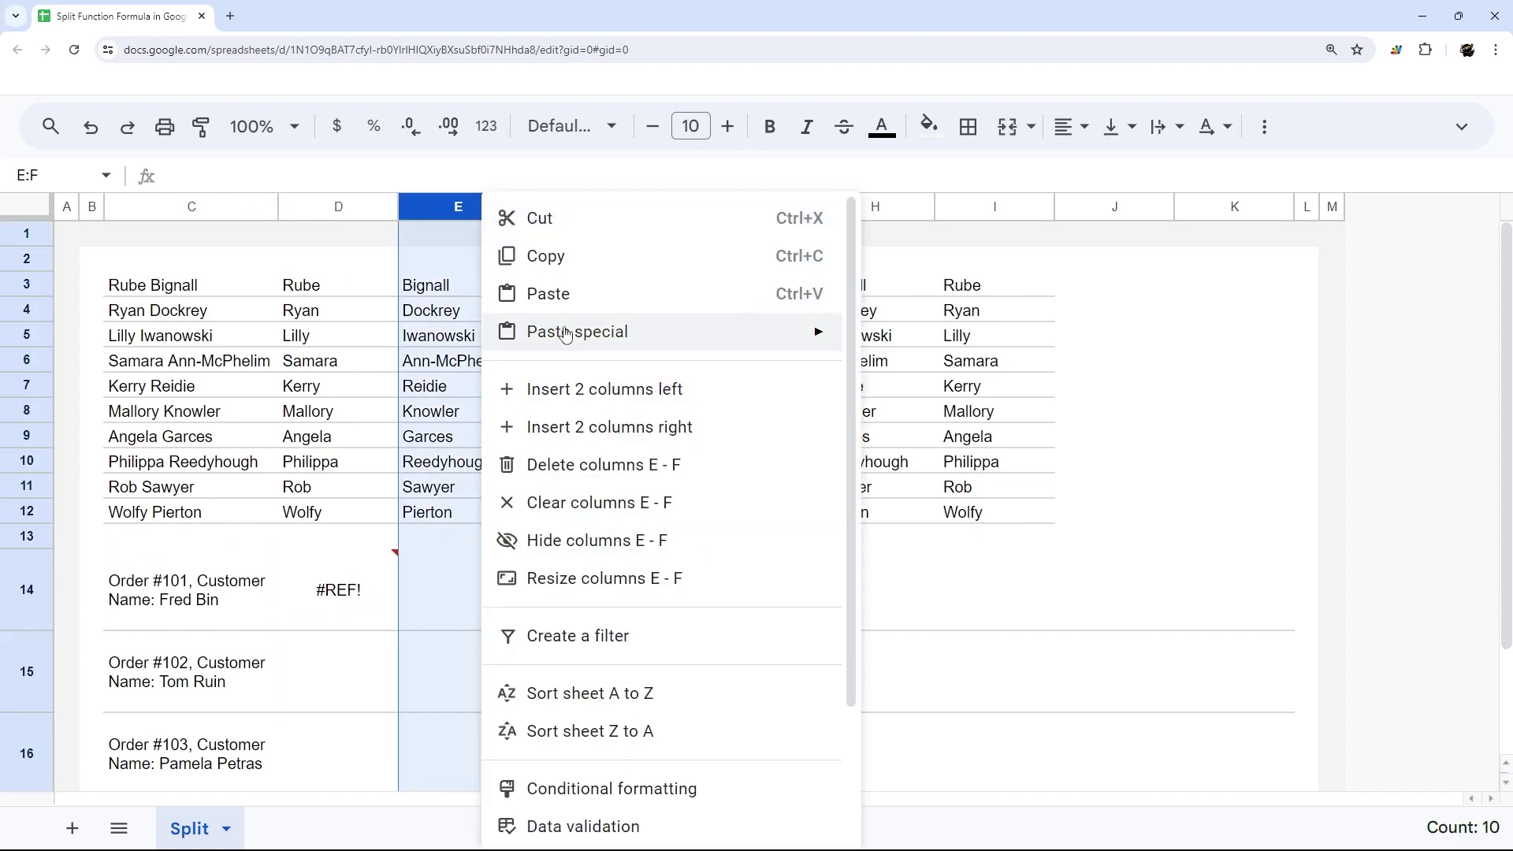
{"action": "left_click", "coordinate": [587, 402]}
{"action": "right_click", "coordinate": [722, 206]}
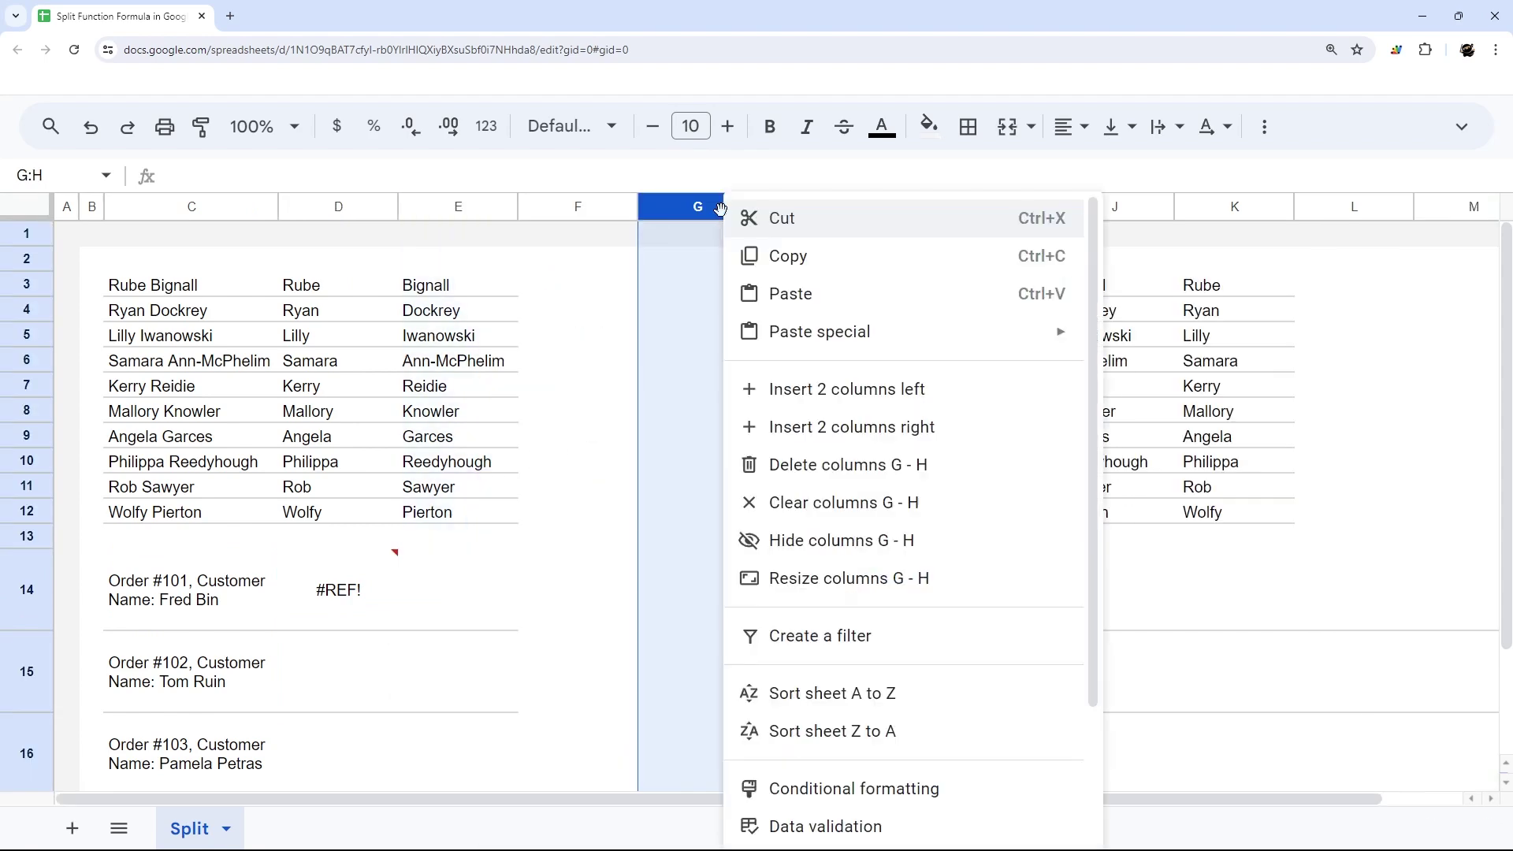
{"action": "left_click", "coordinate": [794, 429]}
- Check D14:I14 now holds Order, #101,, Customer, Name: and the customer's first and last name
{"action": "left_click", "coordinate": [318, 600]}
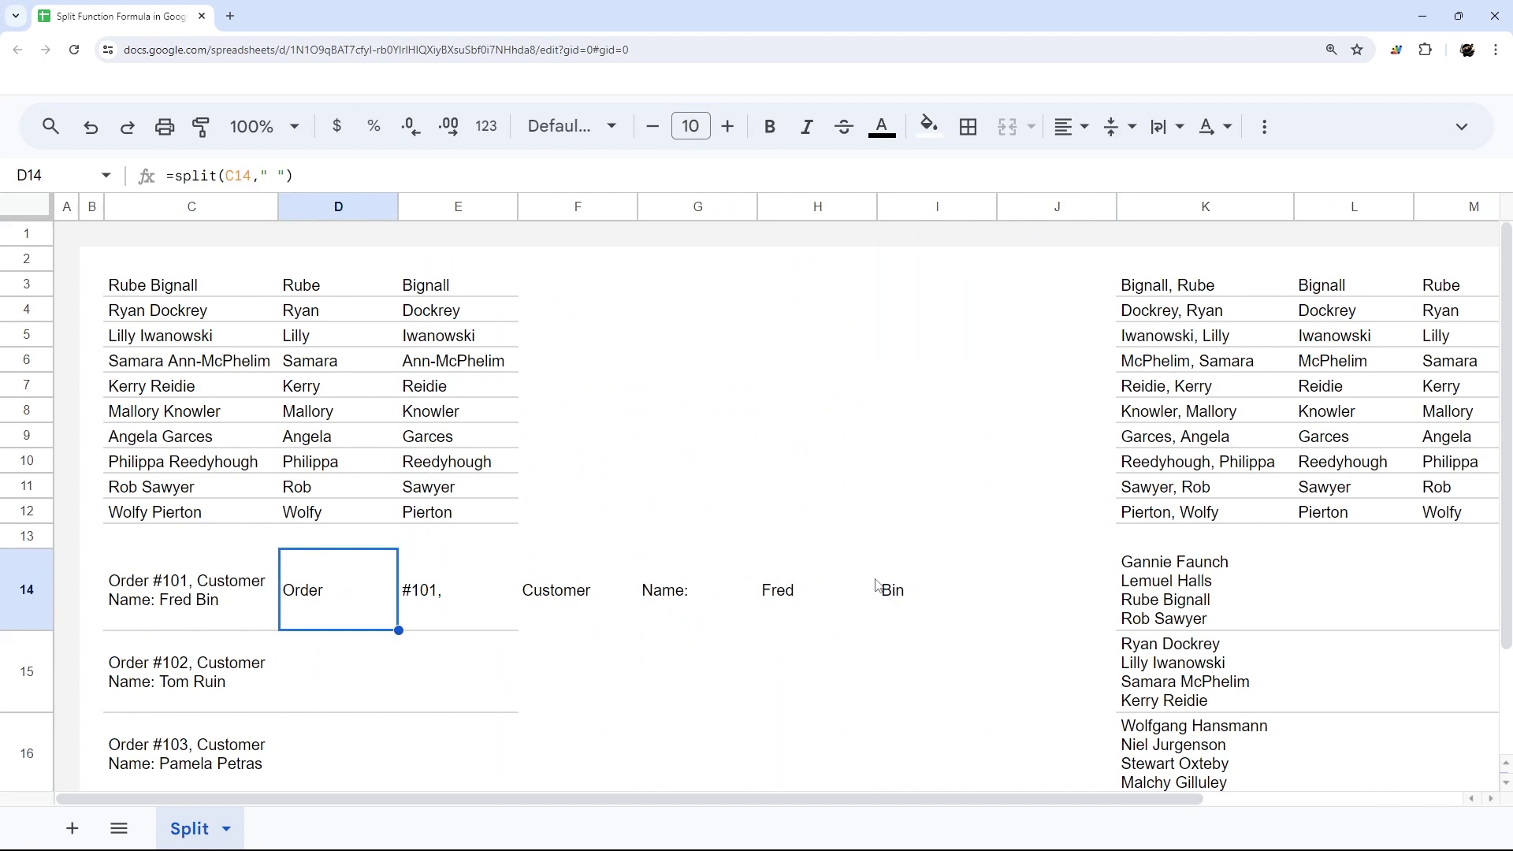
{"action": "left_click", "coordinate": [173, 606]}
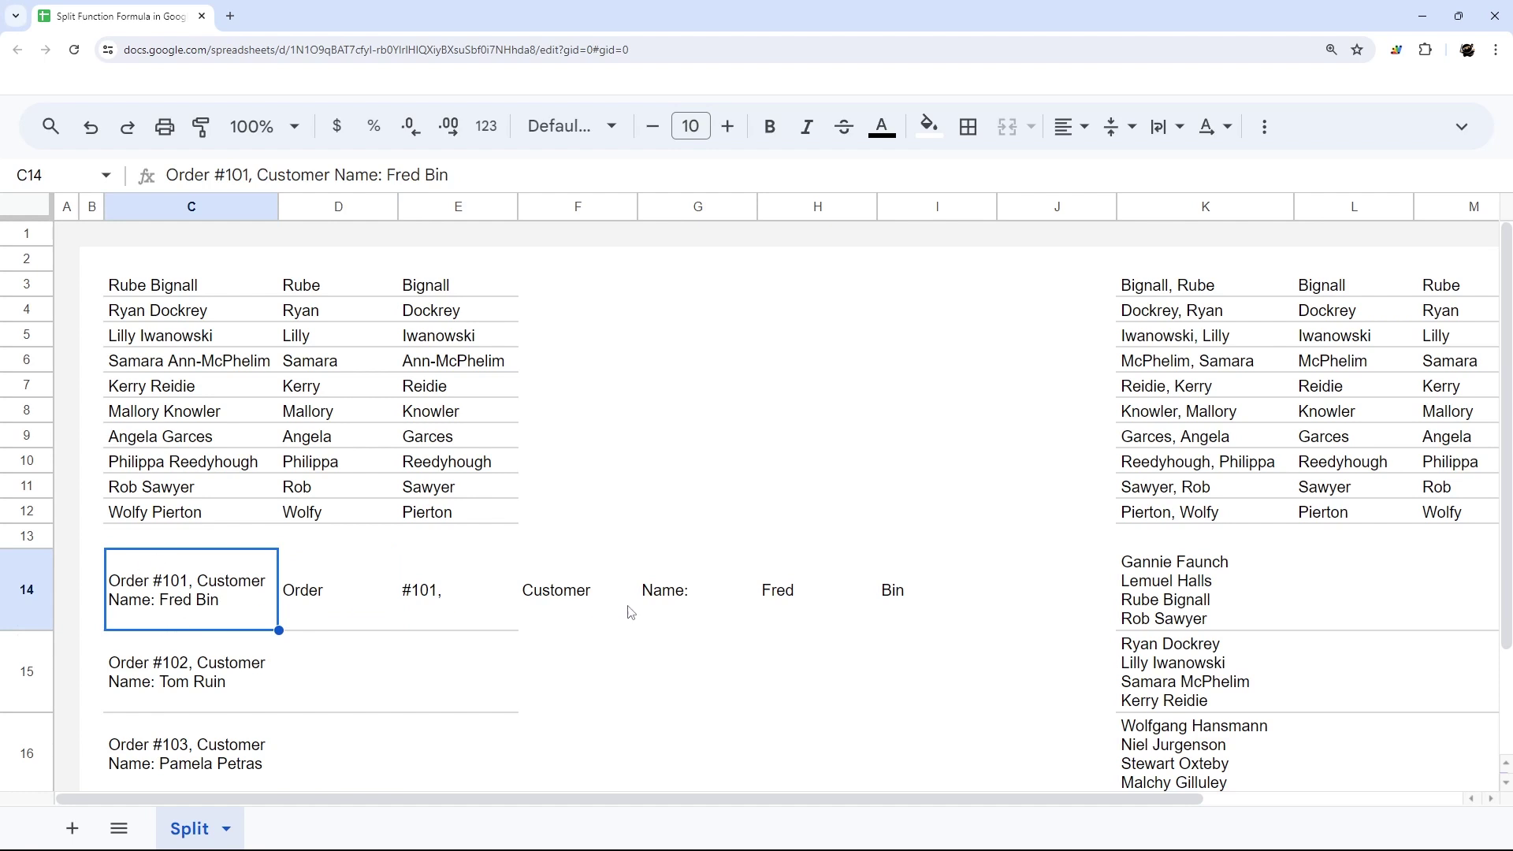
{"action": "left_click", "coordinate": [786, 603]}
{"action": "left_click", "coordinate": [906, 600]}
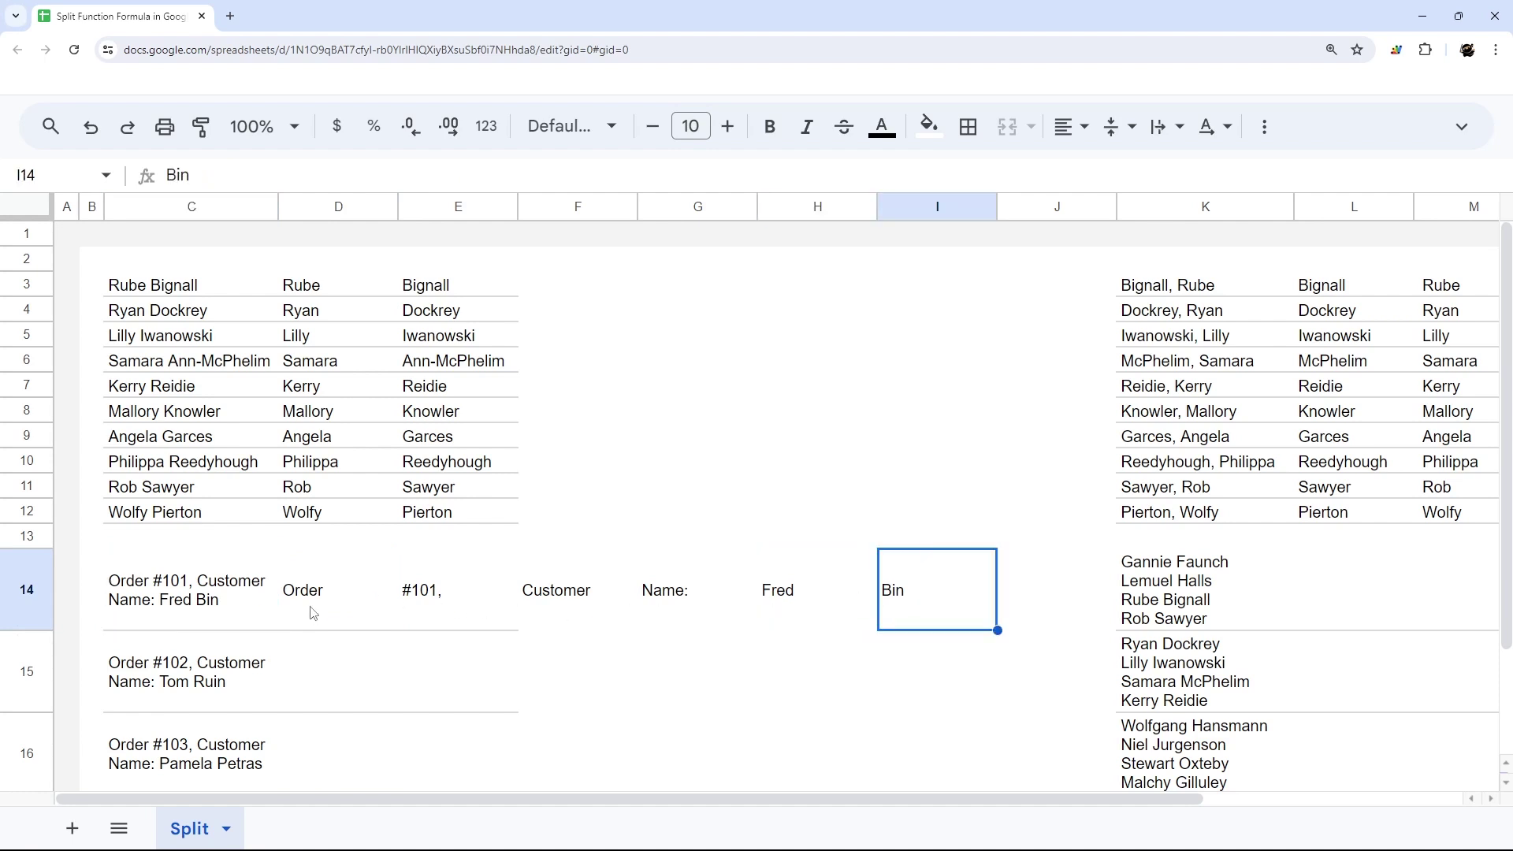
- Reopen D14's =split(C14," ") formula for editing
{"action": "left_click", "coordinate": [819, 600]}
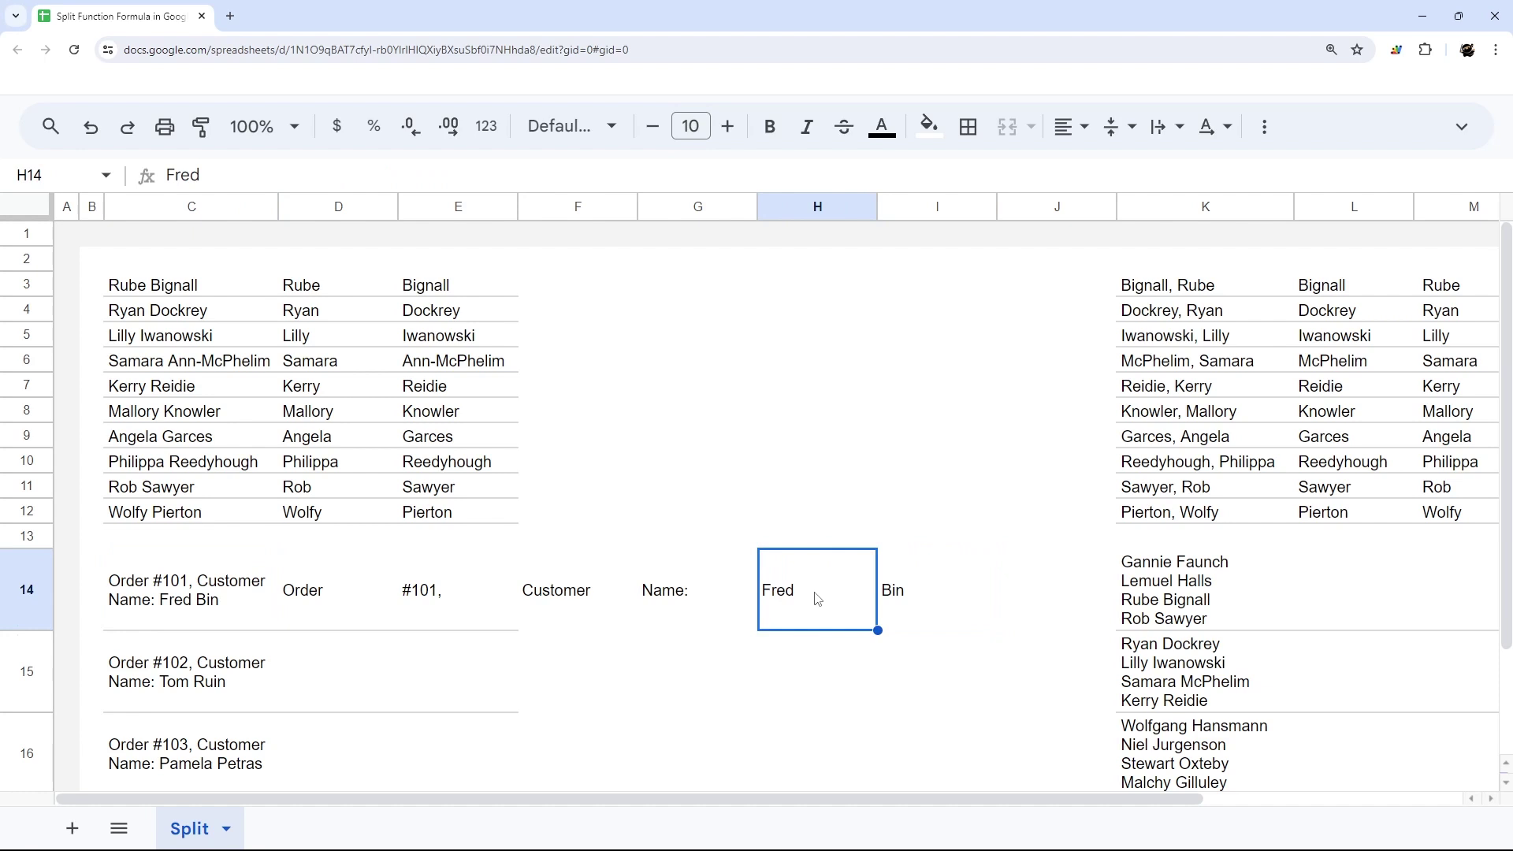
{"action": "left_click", "coordinate": [308, 604]}
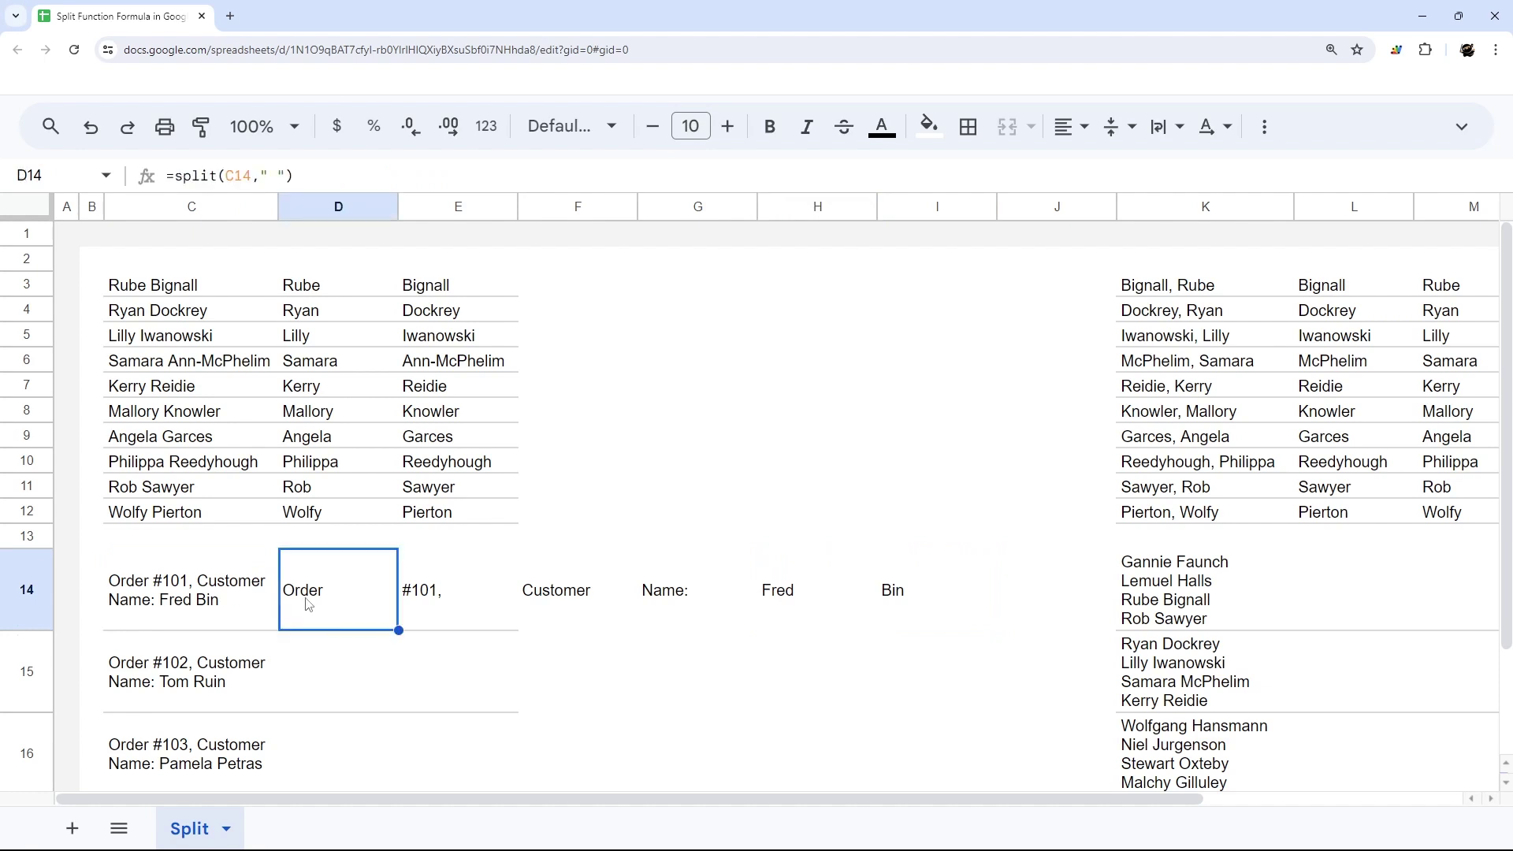
{"action": "double_click", "coordinate": [308, 605]}
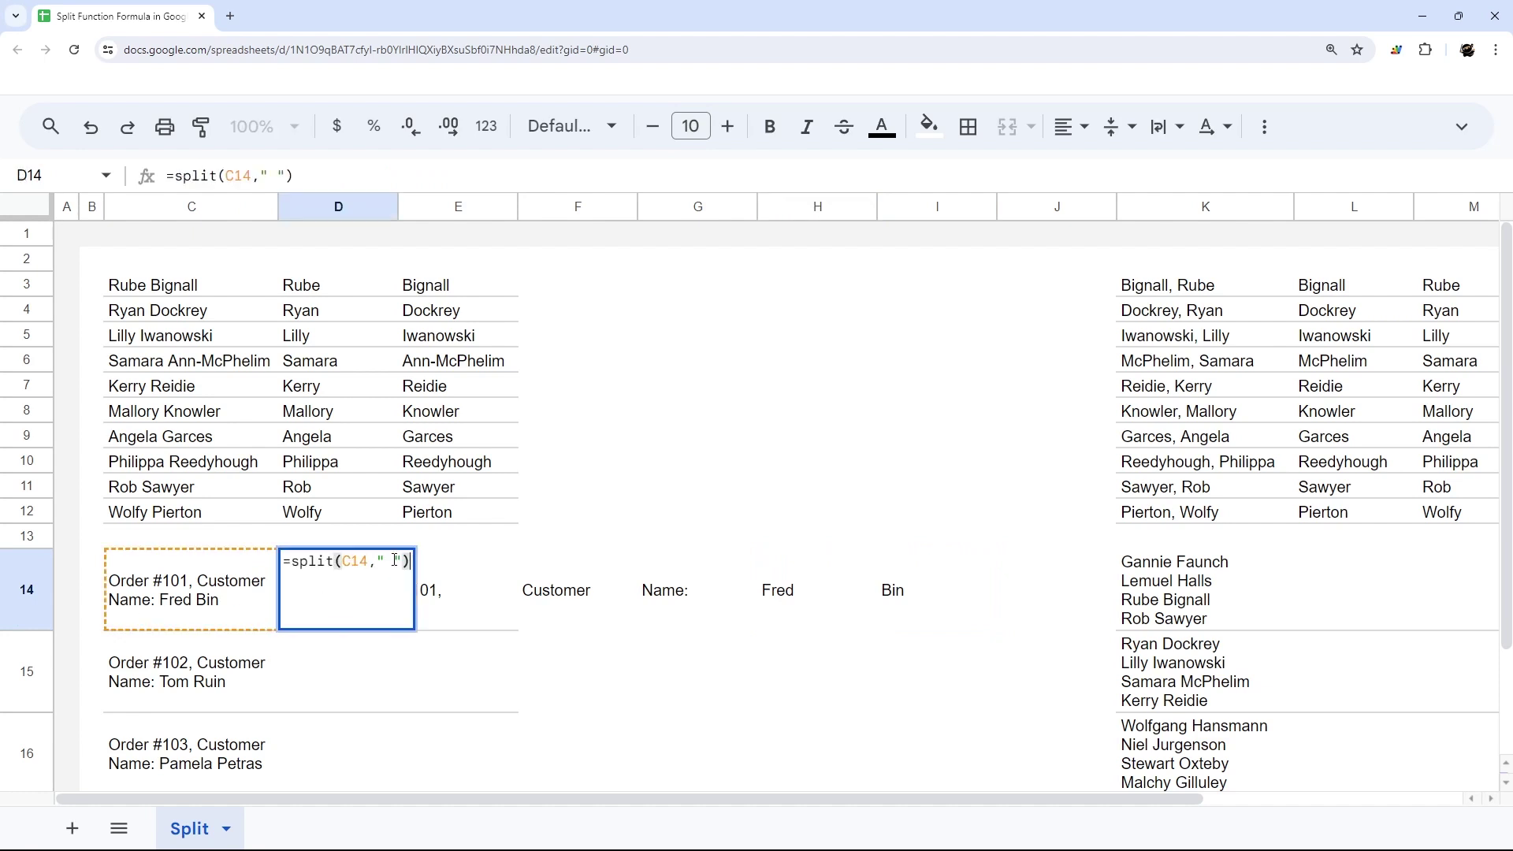
{"action": "left_click", "coordinate": [342, 562]}
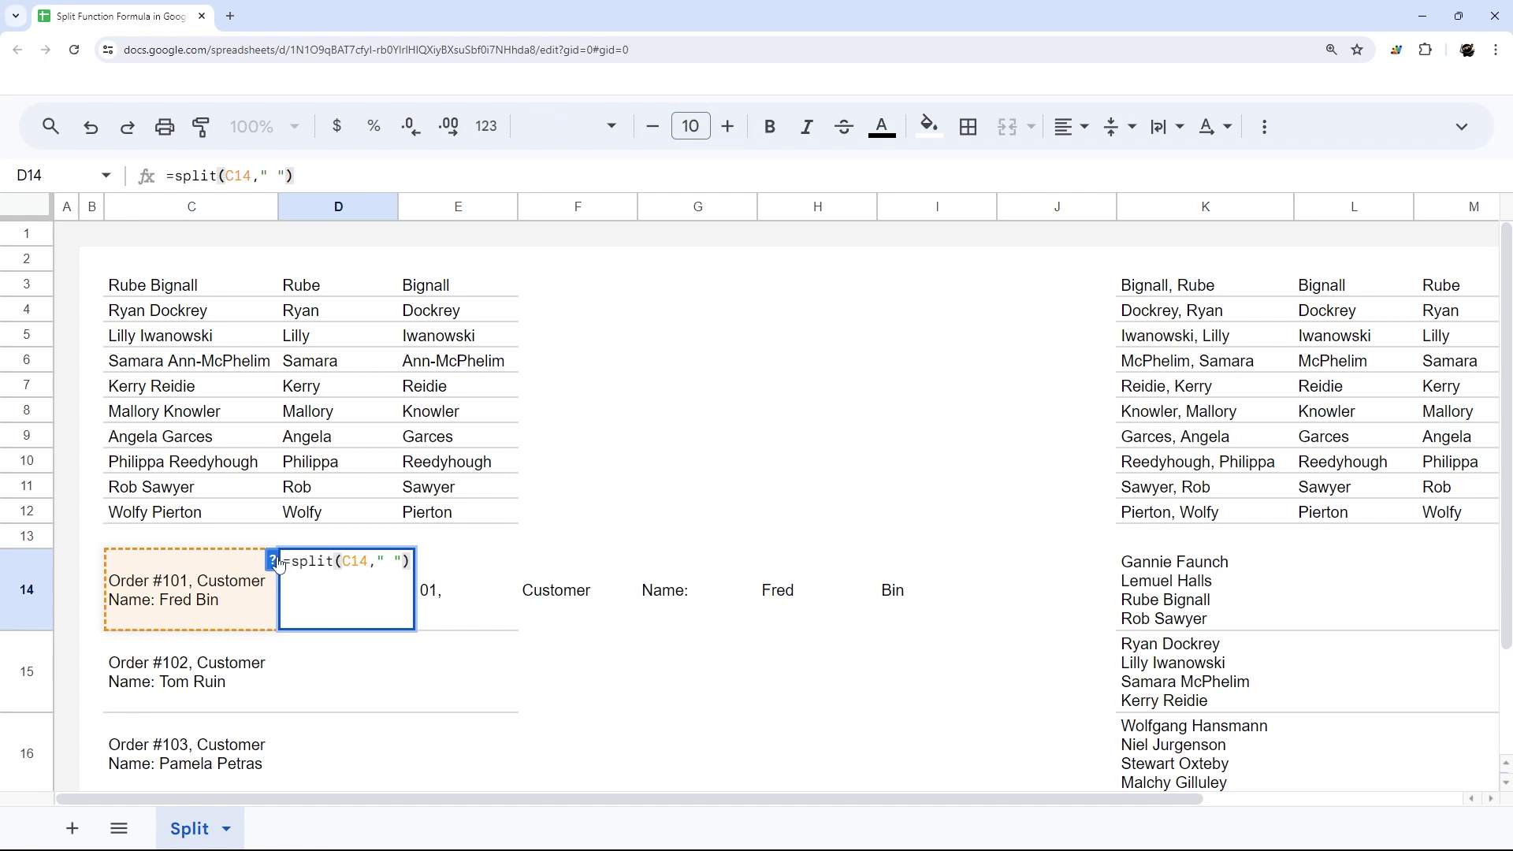
- Expand the SPLIT help and read the split_by_each argument description
{"action": "left_click", "coordinate": [275, 561]}
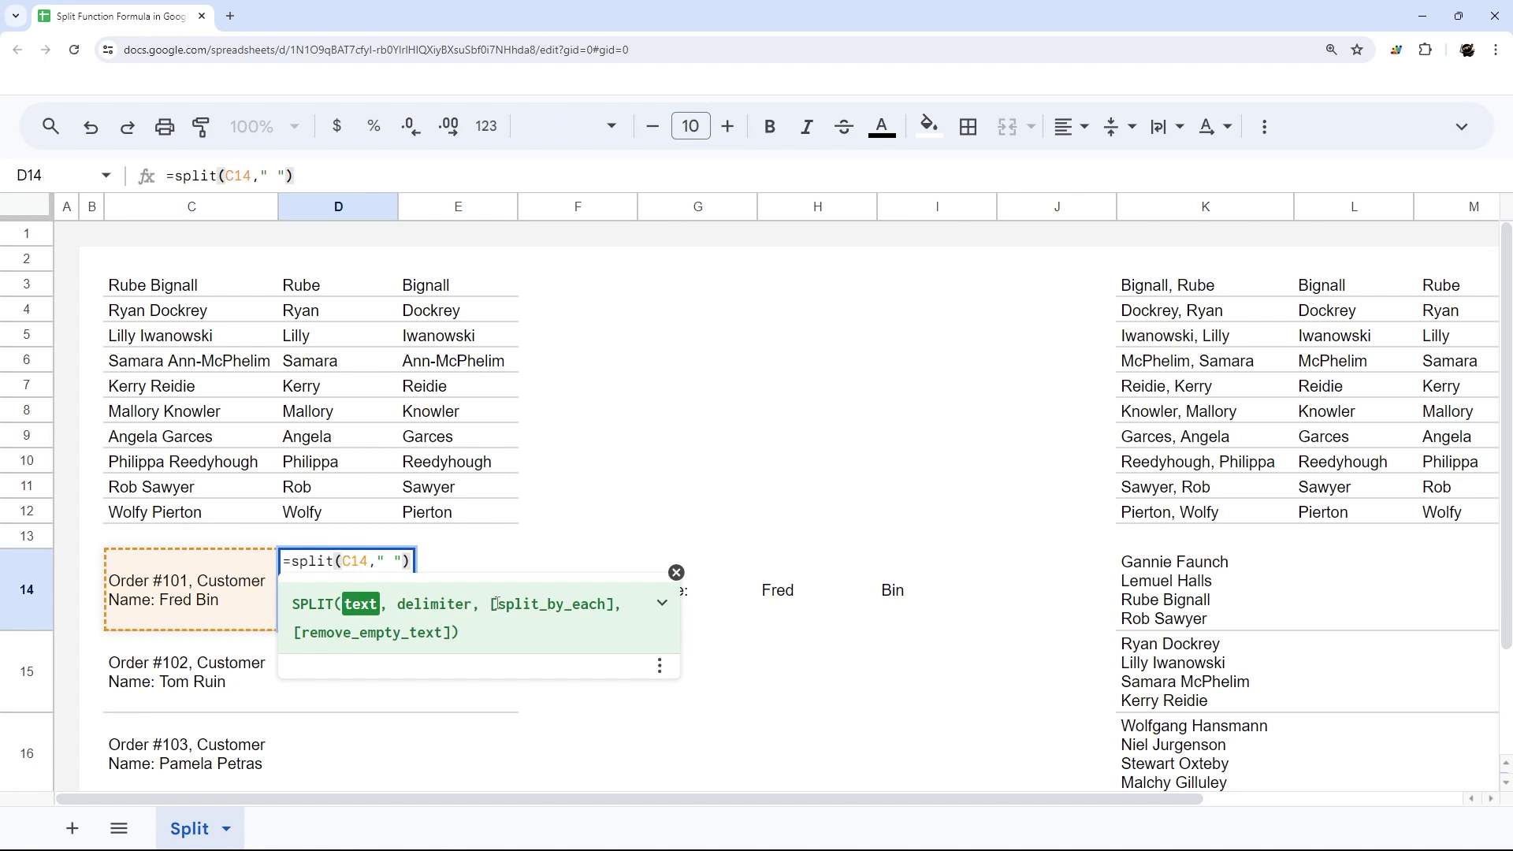
{"action": "left_click_drag", "start_coordinate": [497, 604], "coordinate": [614, 604]}
{"action": "left_click", "coordinate": [616, 604]}
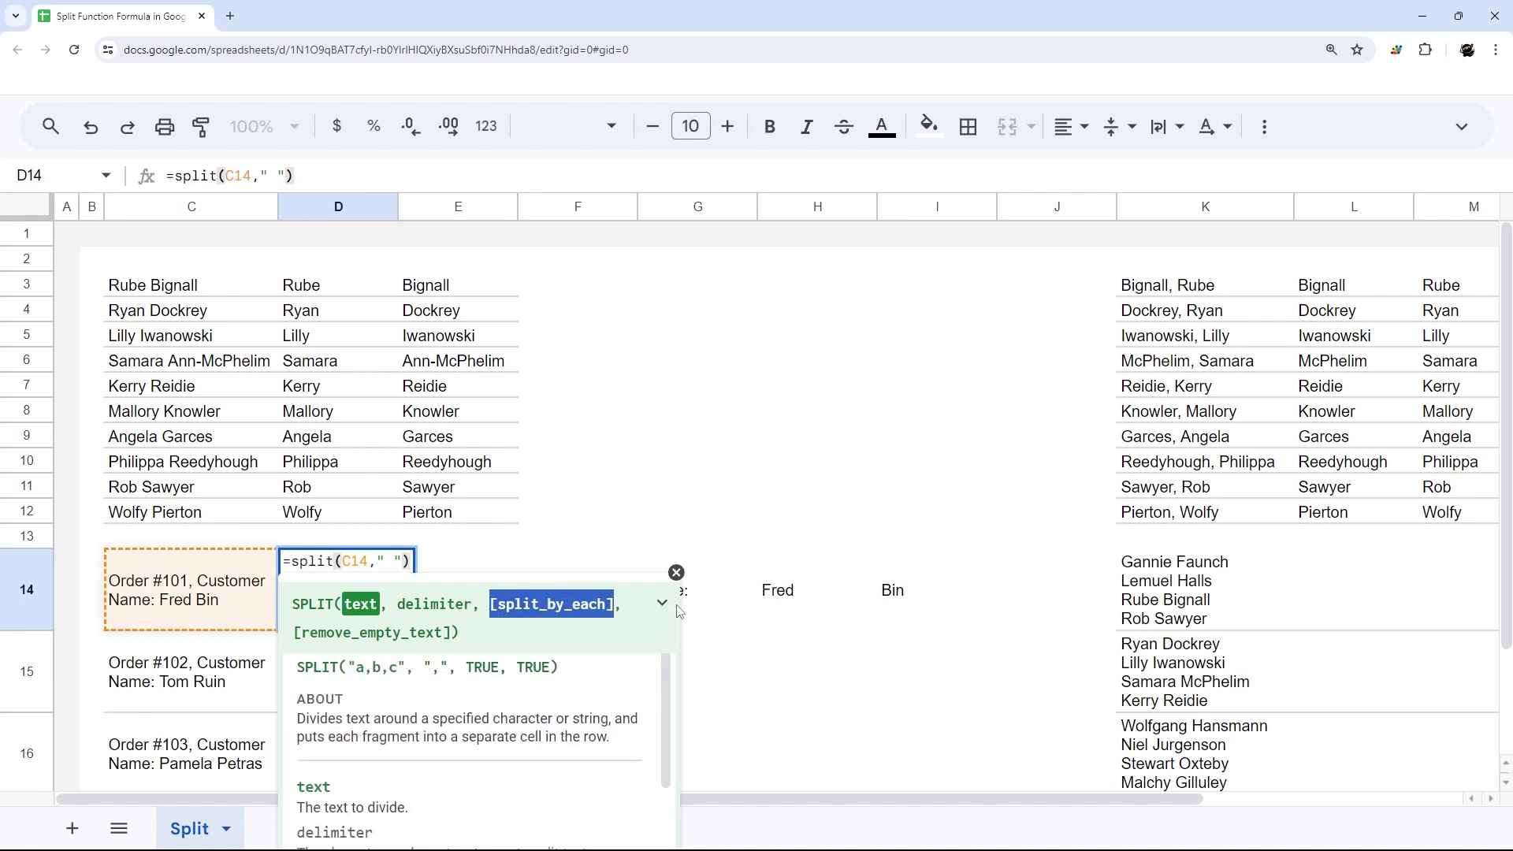
{"action": "scroll", "coordinate": [544, 756], "scroll_direction": "down", "scroll_amount": 3}
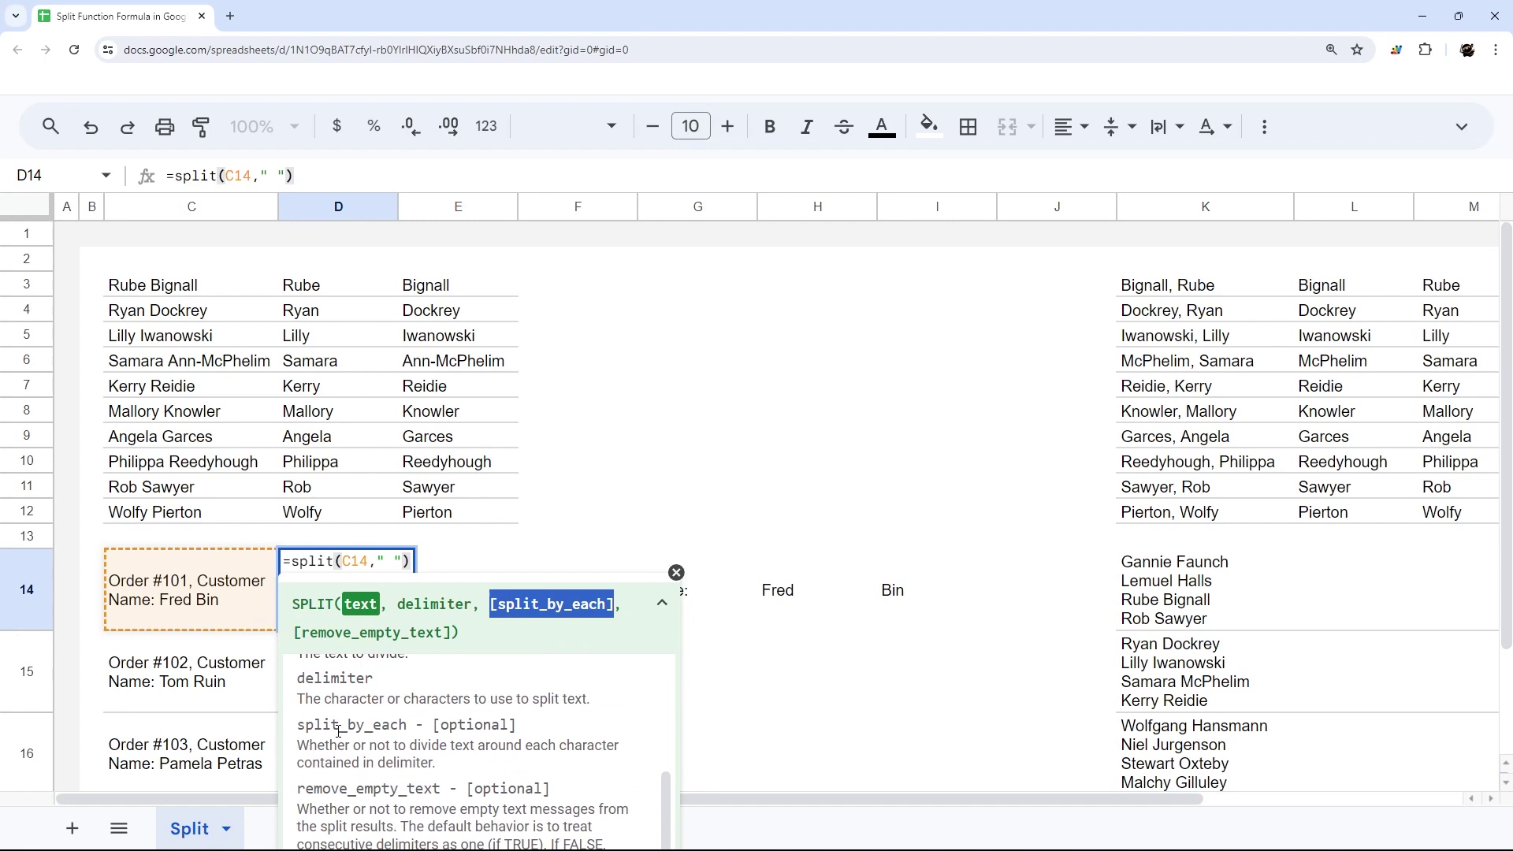
{"action": "left_click_drag", "start_coordinate": [306, 744], "coordinate": [569, 763]}
{"action": "key", "text": "Right"}
{"action": "key", "text": "Right"}
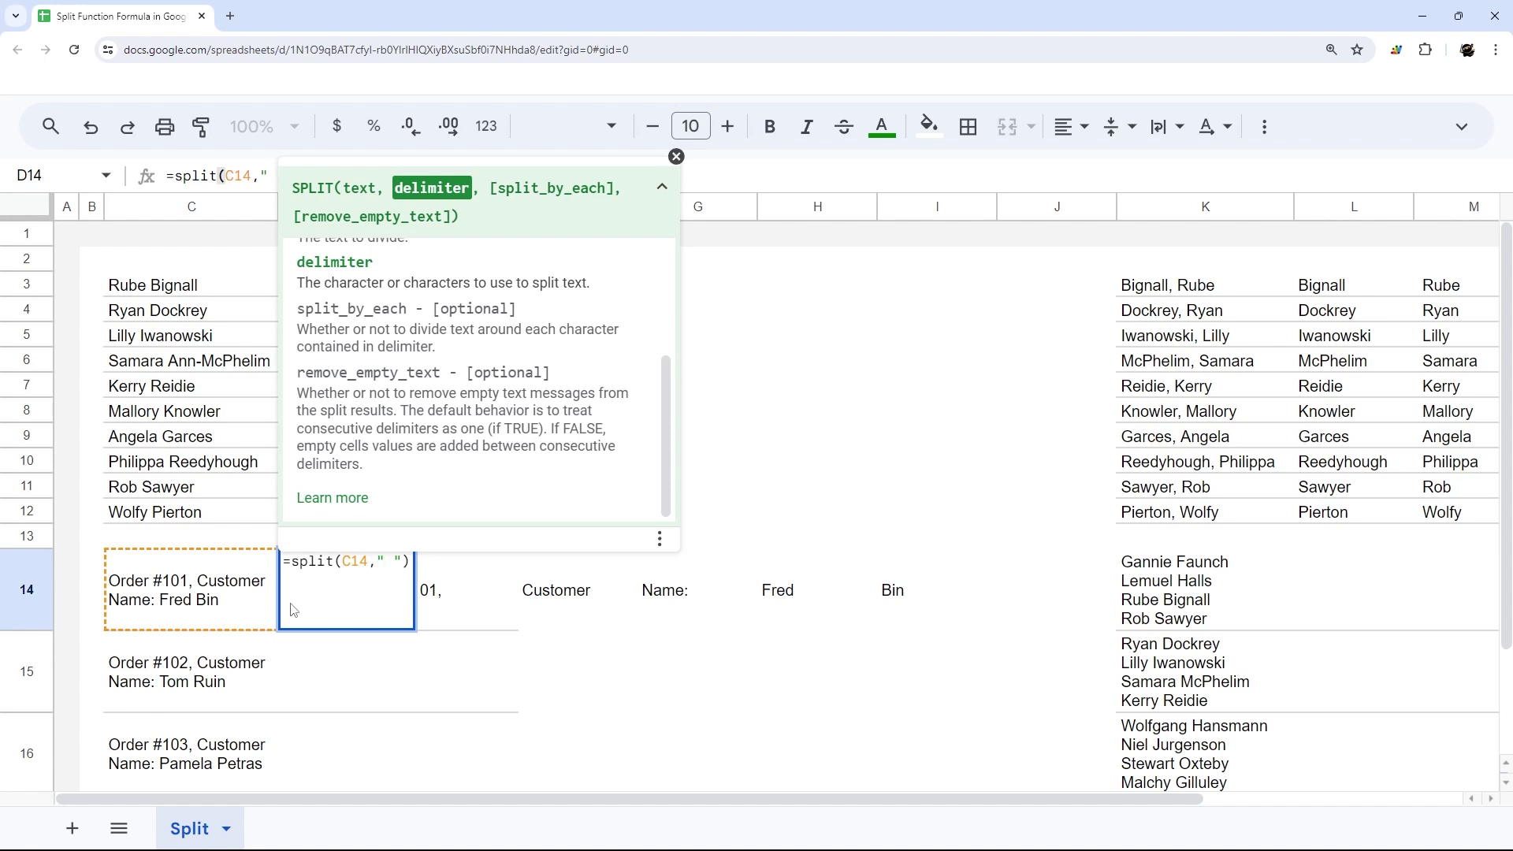
- Change D14's delimiter to "Name: ", which produces an error
{"action": "type", "text": "Name:"}
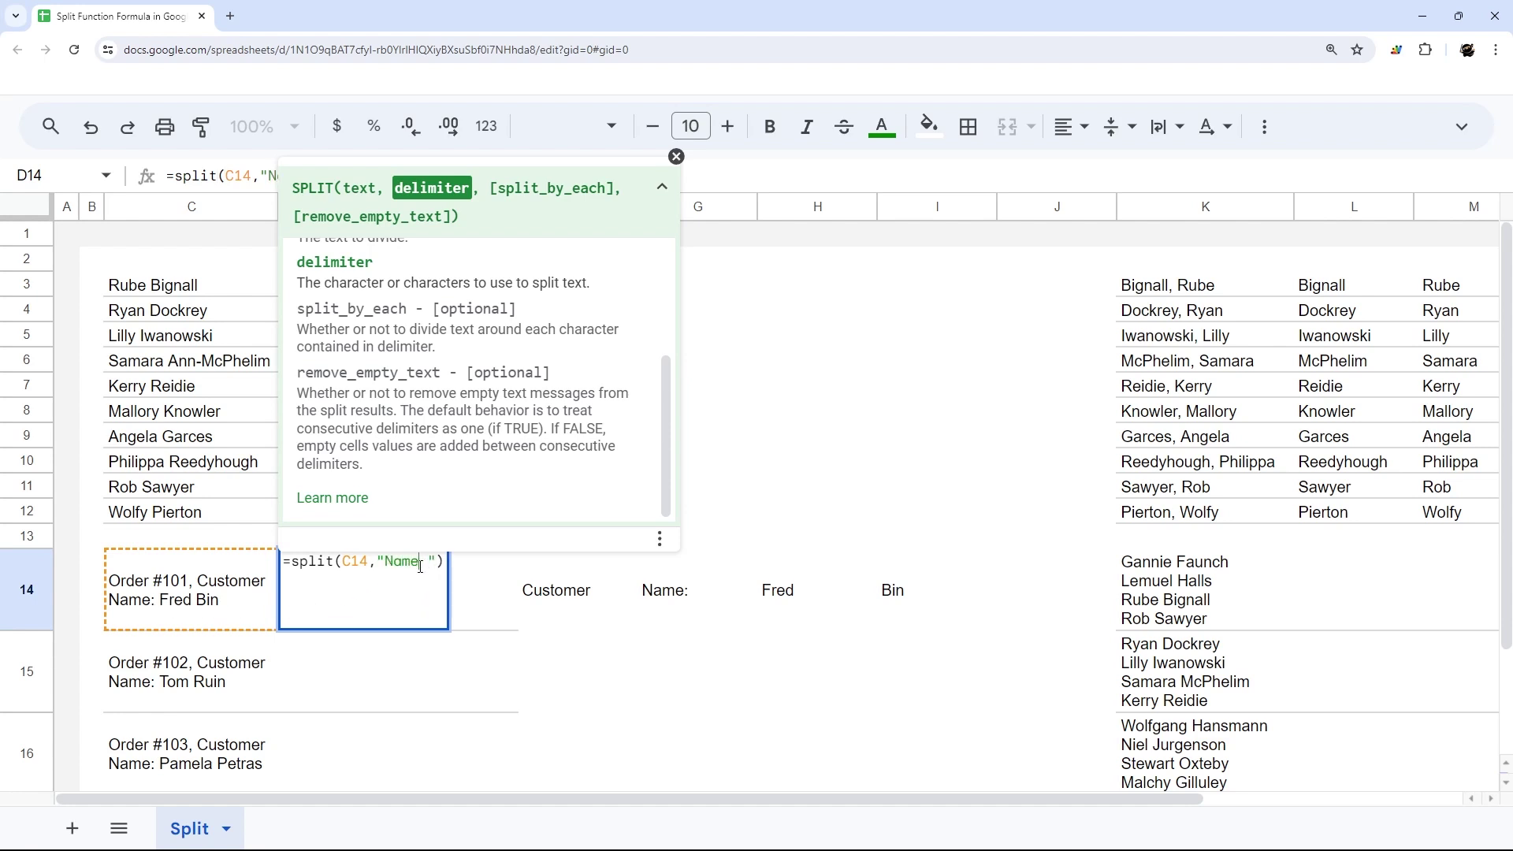
{"action": "key", "text": "End"}
{"action": "key", "text": "Return"}
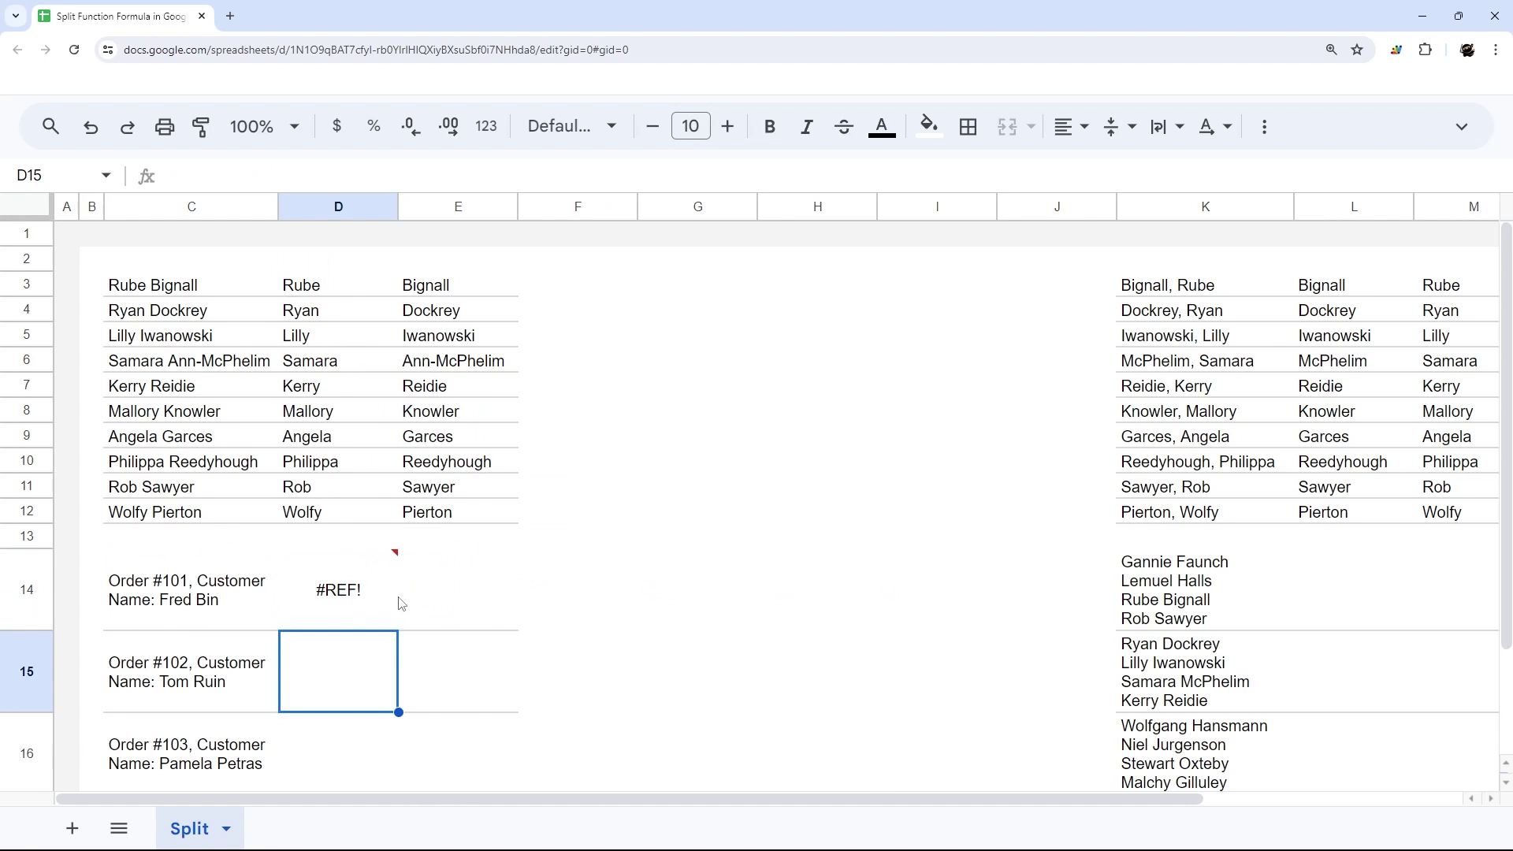
{"action": "left_click", "coordinate": [378, 601]}
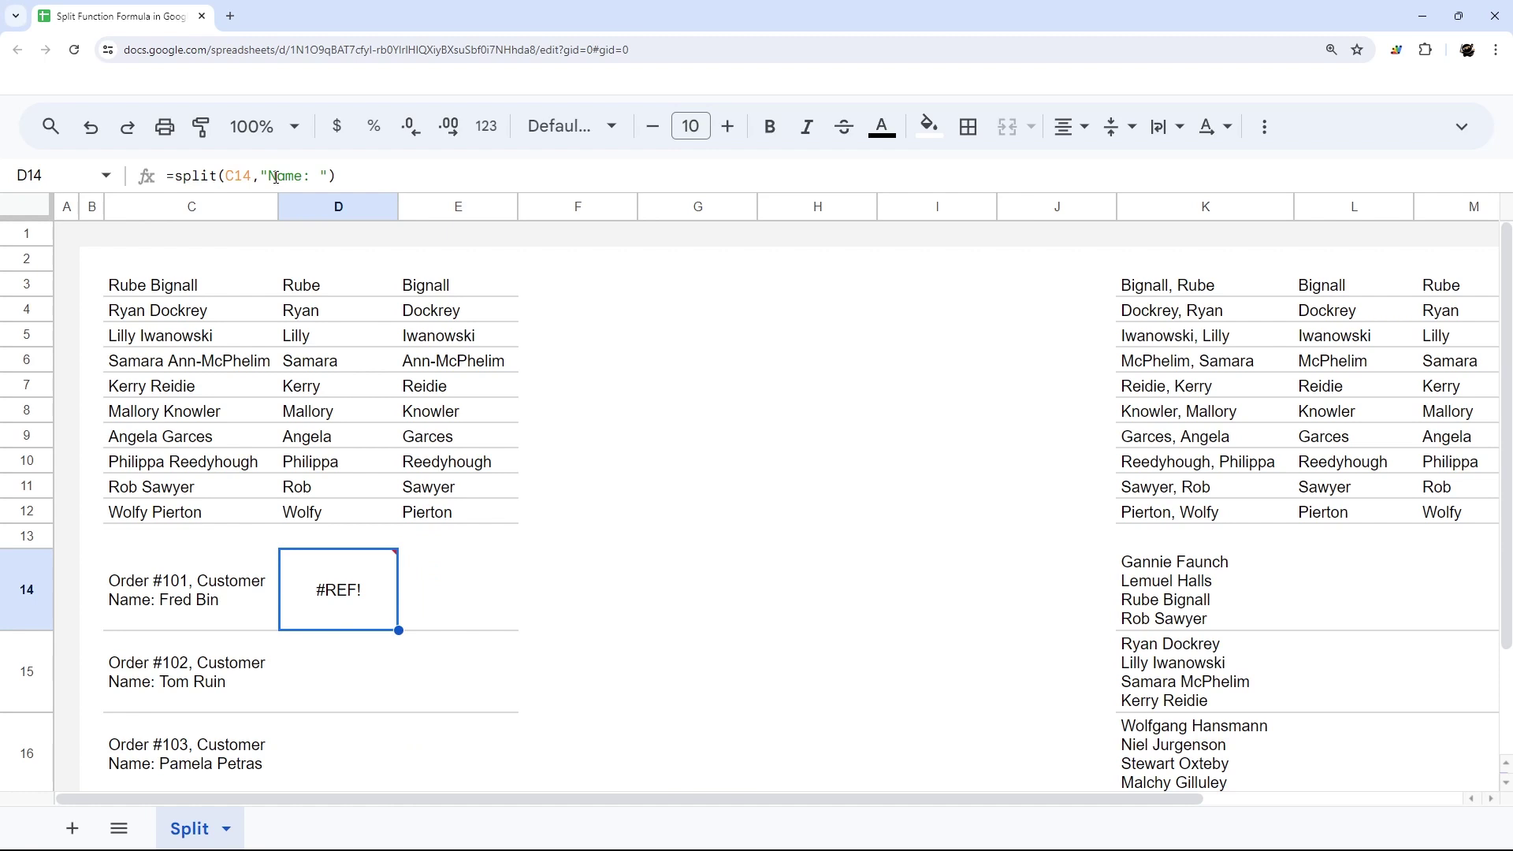
- Add FALSE as split_by_each, leaving 'Order #101, Customer' in D14 and the customer's name in E14
{"action": "double_click", "coordinate": [339, 578]}
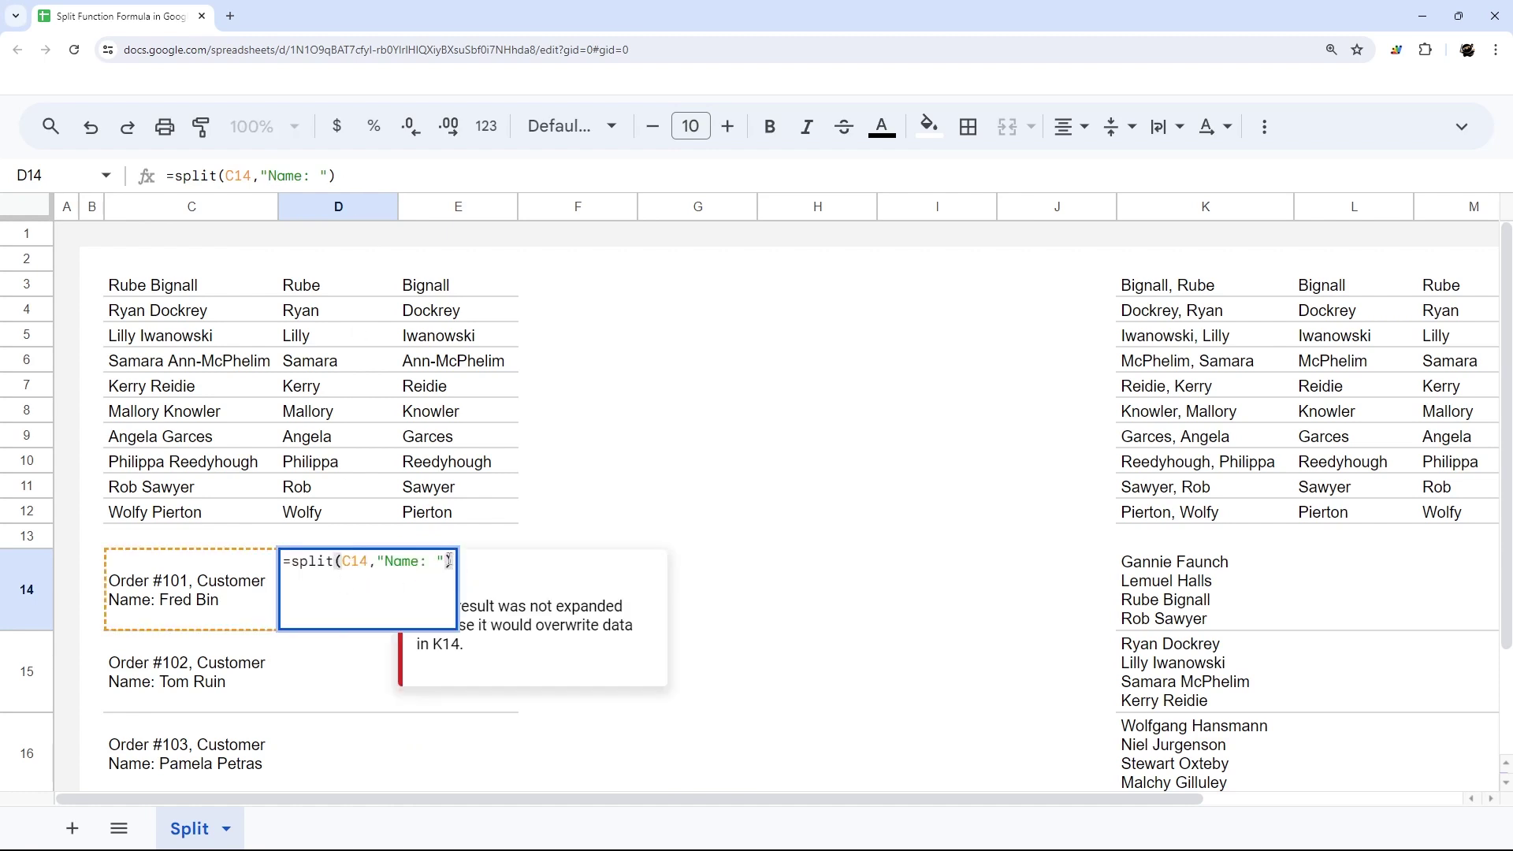
{"action": "type", "text": ","}
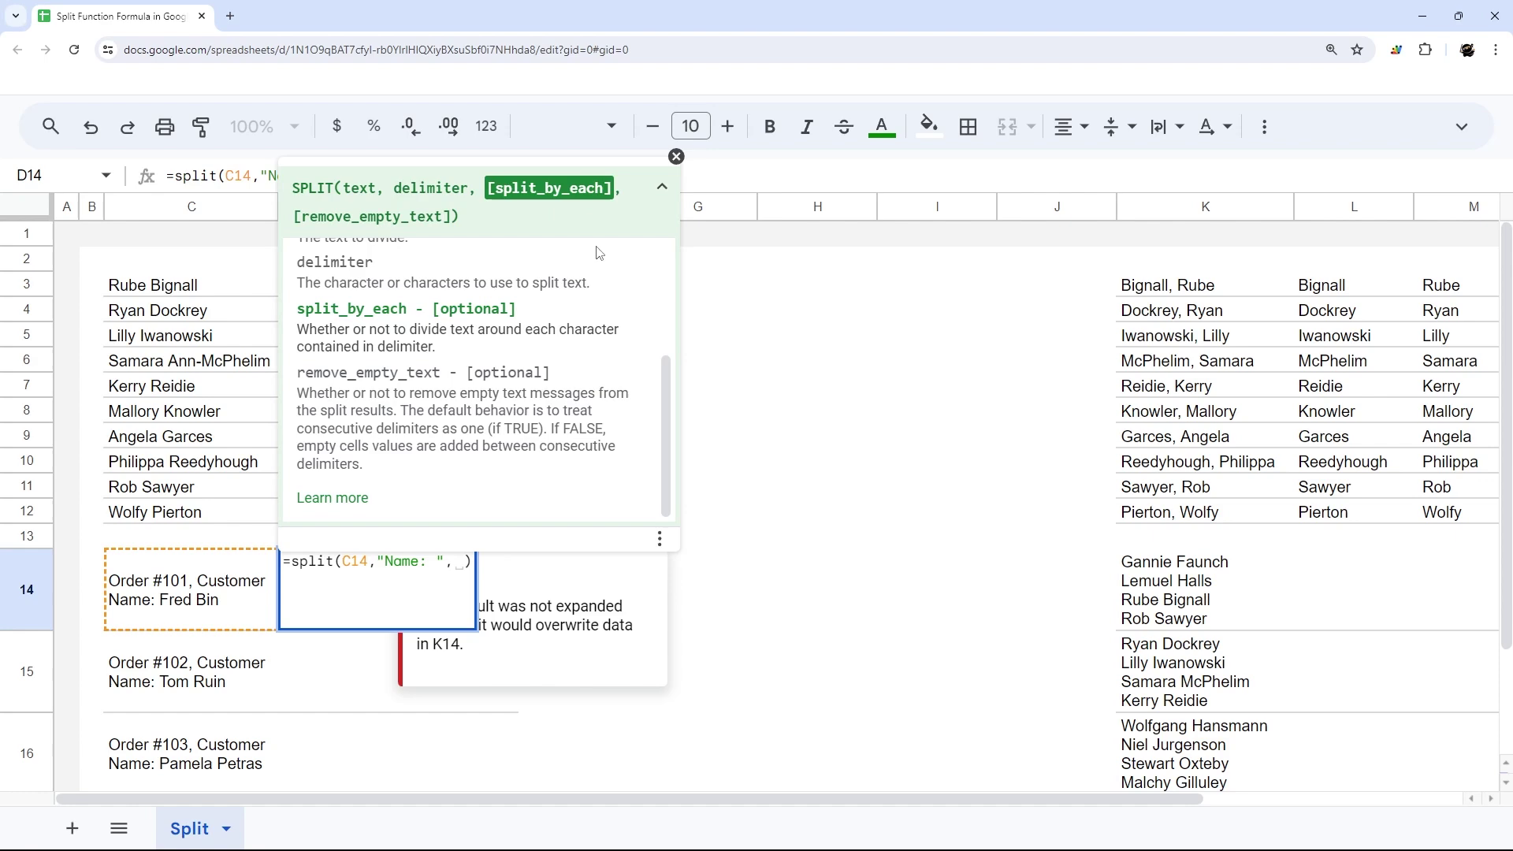
{"action": "type", "text": "FALSE"}
{"action": "key", "text": "Return"}
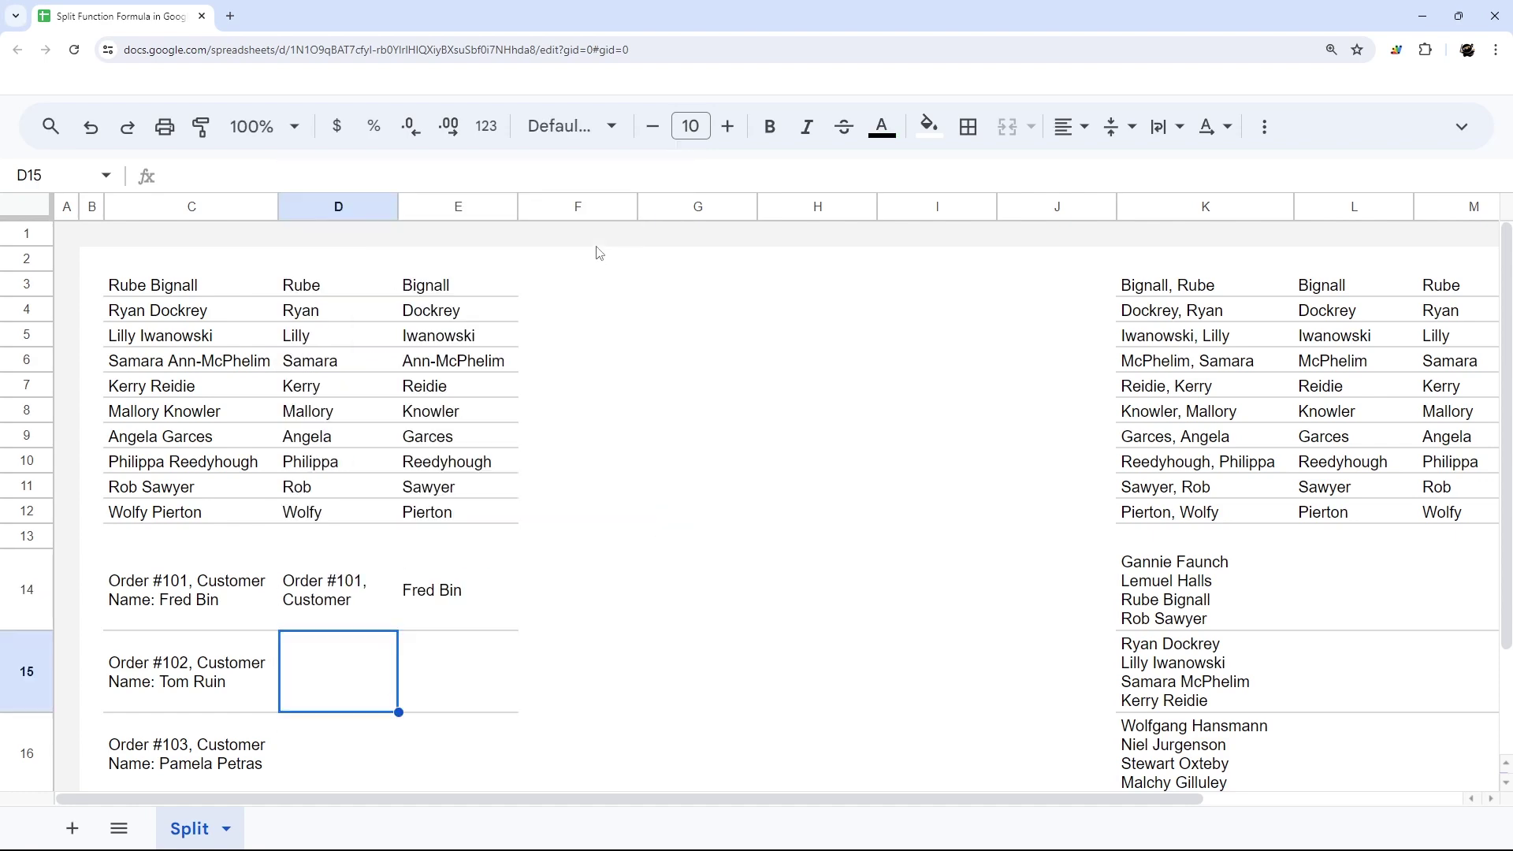
{"action": "left_click", "coordinate": [315, 604]}
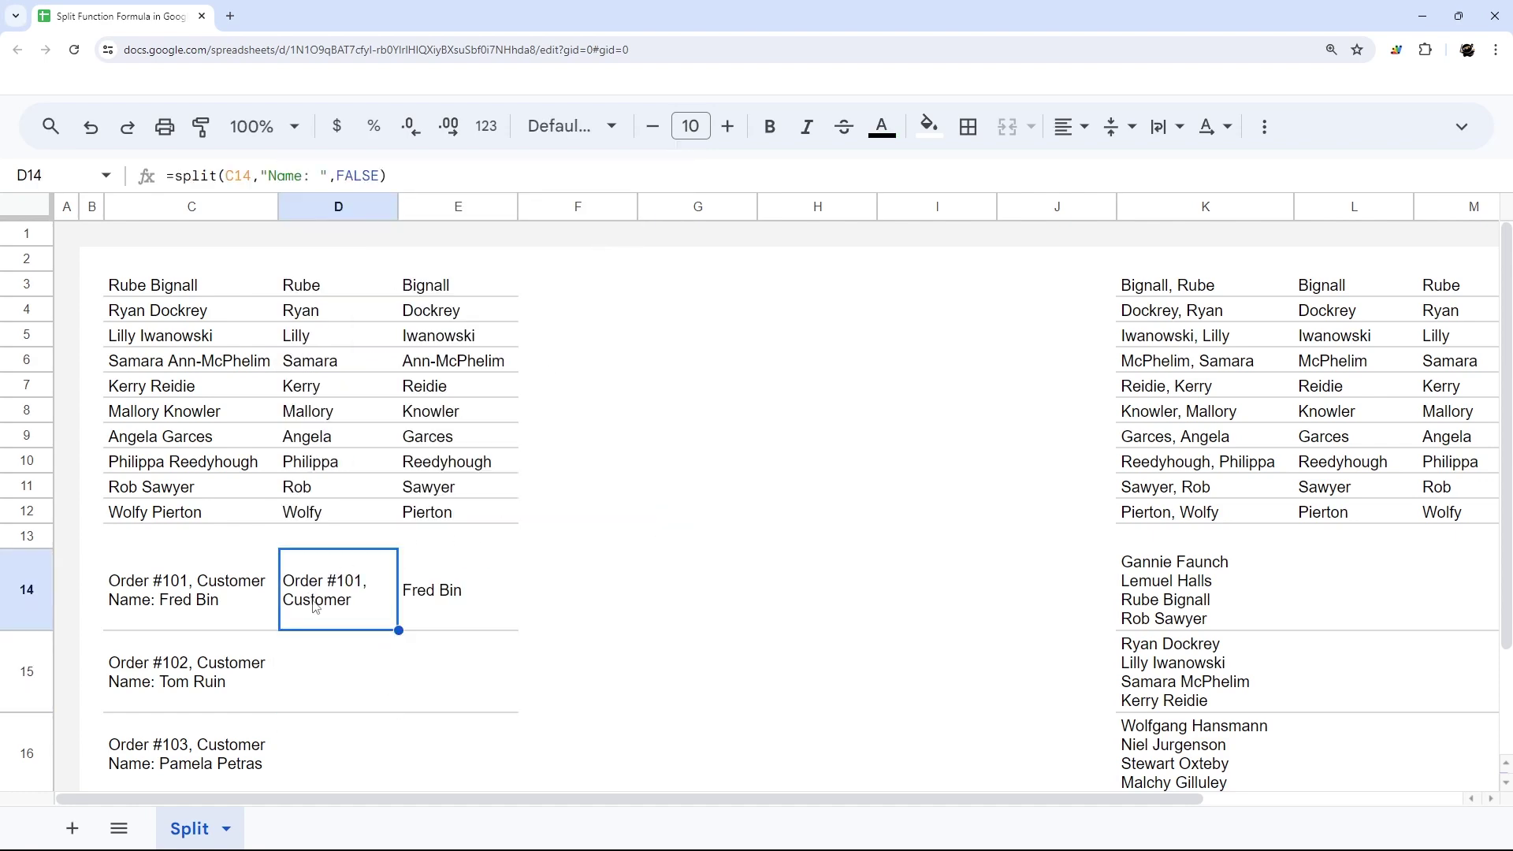
{"action": "left_click", "coordinate": [281, 175]}
{"action": "double_click", "coordinate": [281, 174]}
{"action": "key", "text": "Escape"}
{"action": "left_click", "coordinate": [463, 601]}
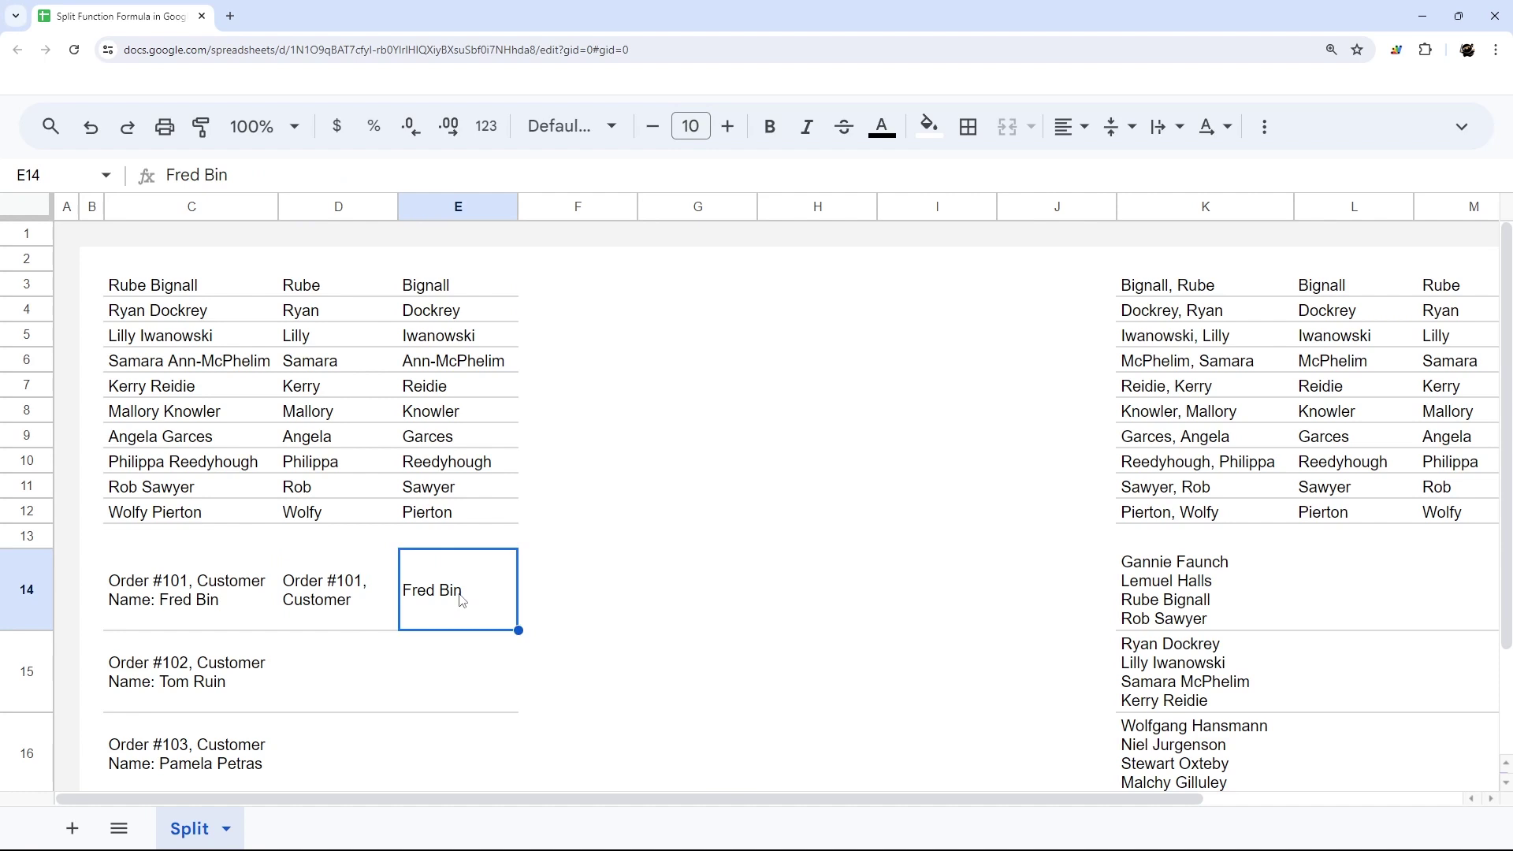
- Copy the ', Customer Name: ' text out of C14's order text
{"action": "left_click", "coordinate": [347, 606]}
{"action": "double_click", "coordinate": [347, 605]}
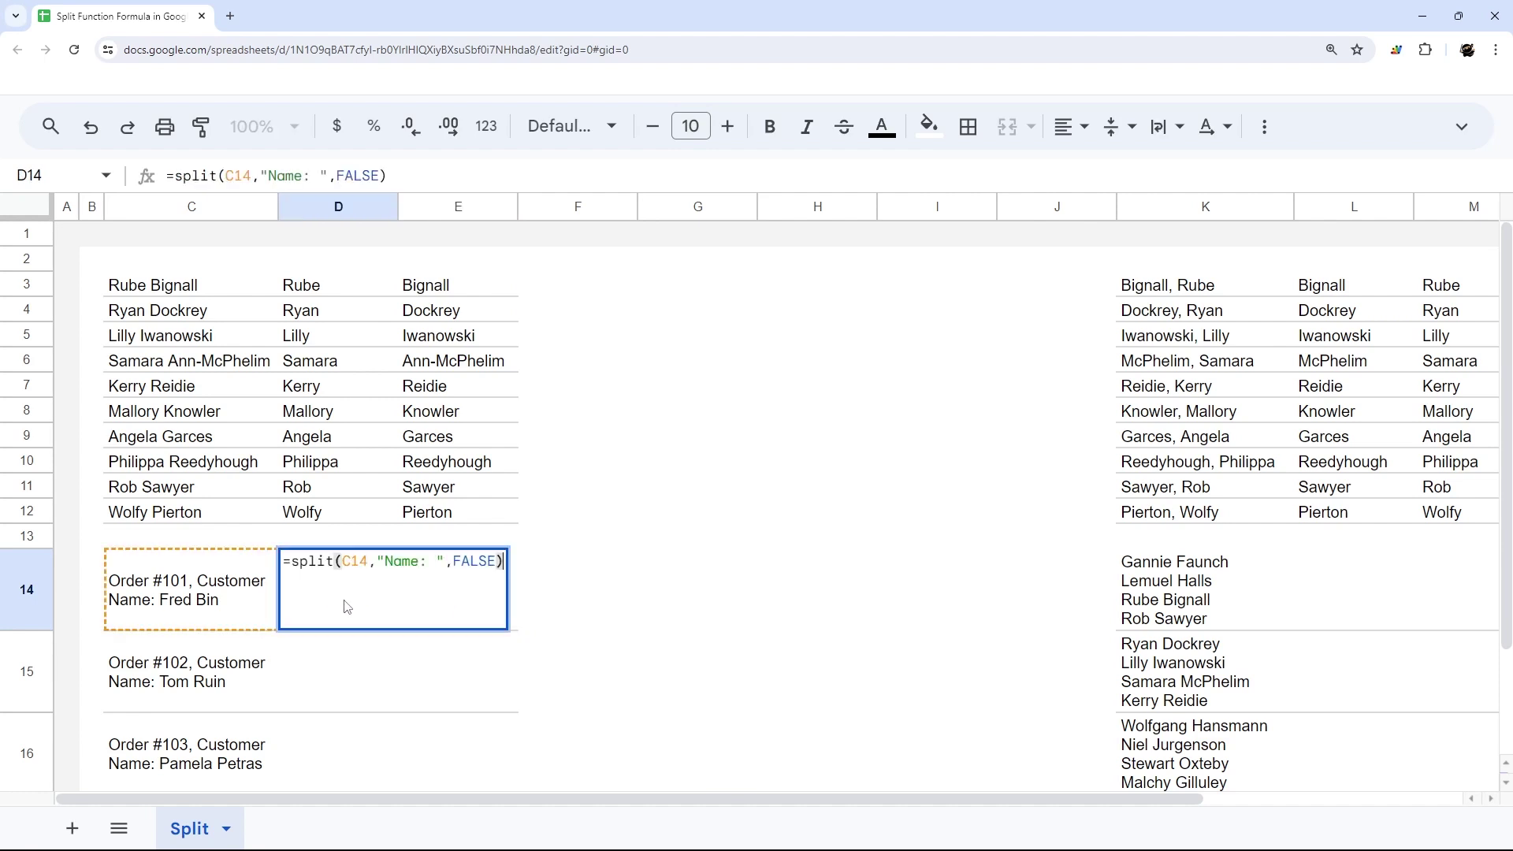
{"action": "double_click", "coordinate": [224, 607]}
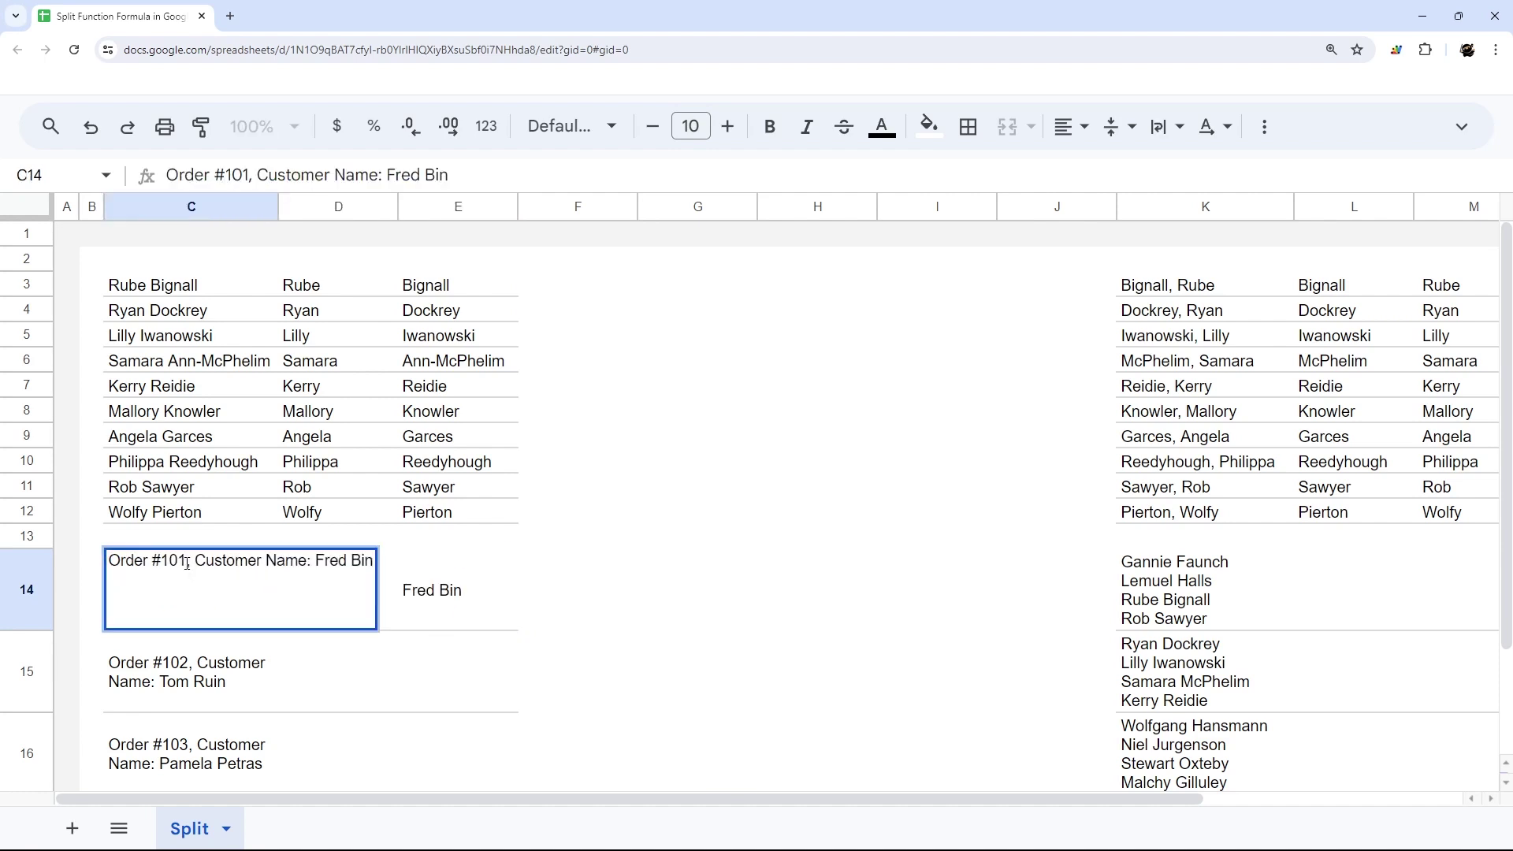
{"action": "left_click_drag", "start_coordinate": [186, 562], "coordinate": [315, 563]}
{"action": "key", "text": "ctrl+c"}
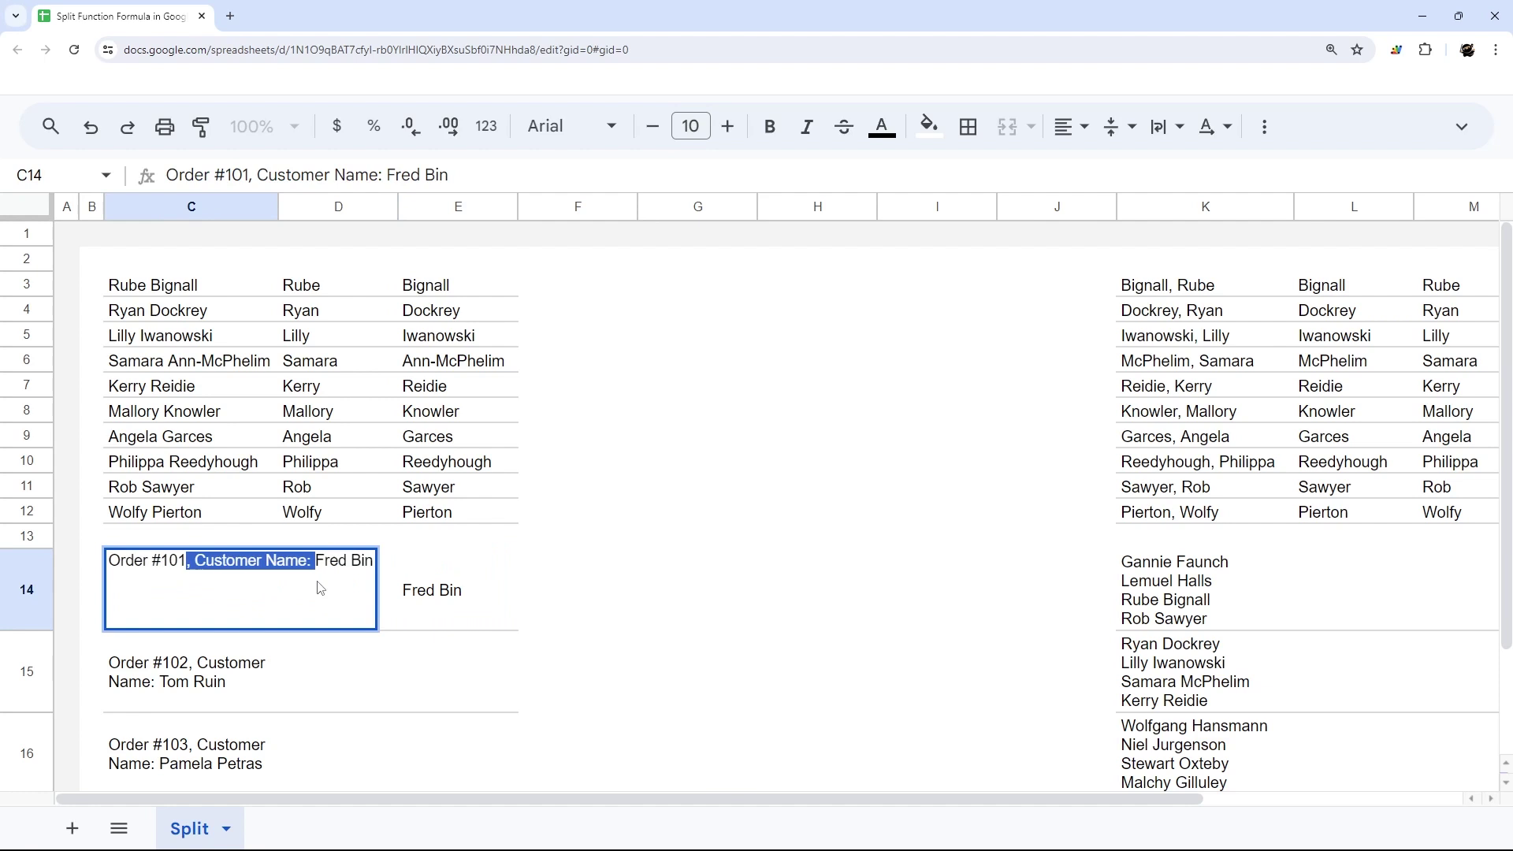
{"action": "key", "text": "Escape"}
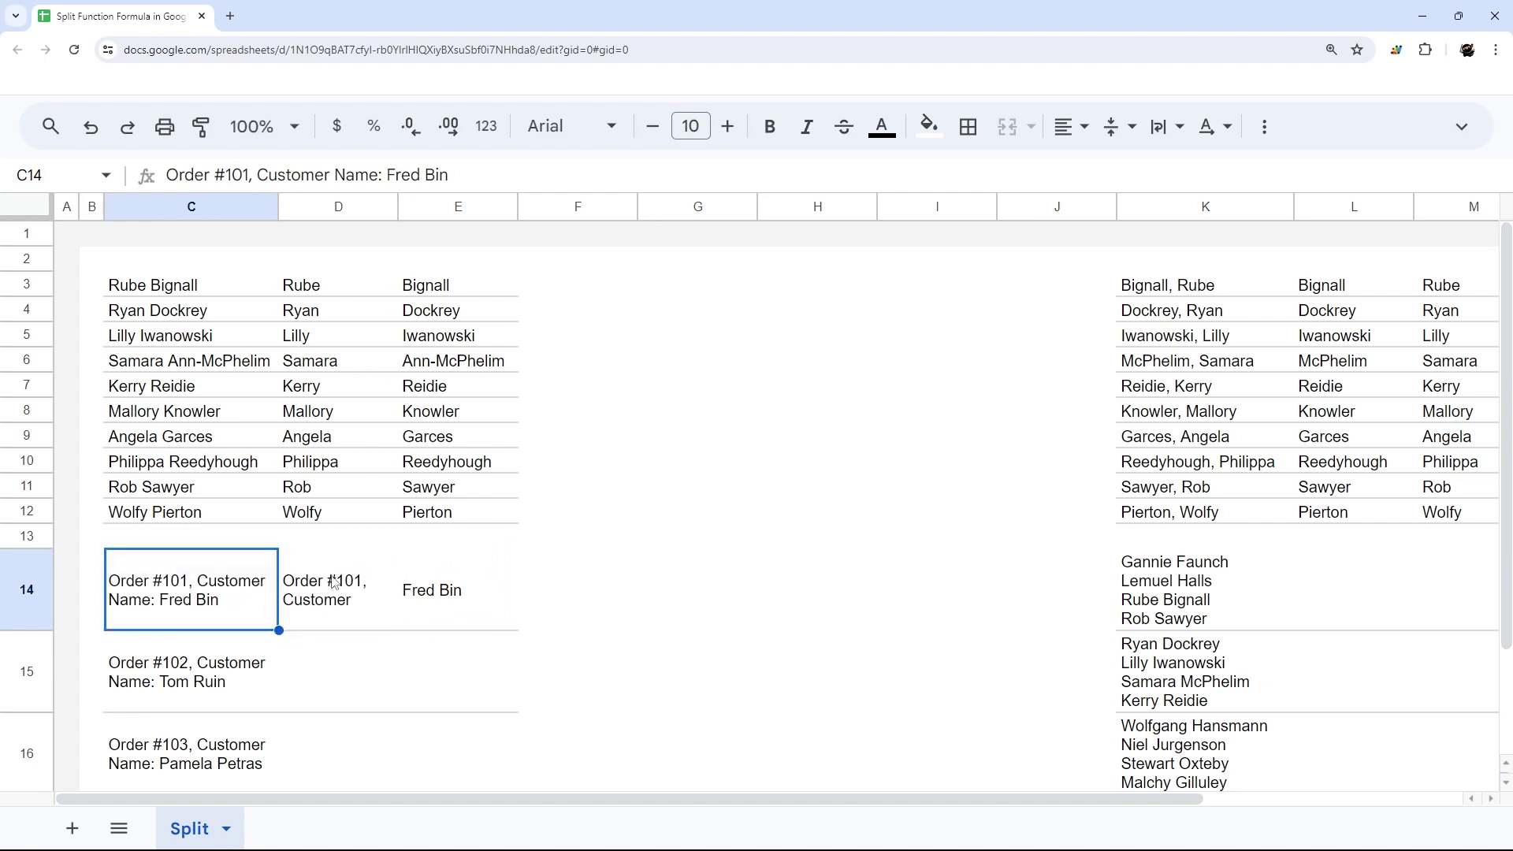
- Replace D14's delimiter with ", Customer Name: " to isolate order number and customer name
{"action": "left_click", "coordinate": [338, 591]}
{"action": "left_click", "coordinate": [284, 176]}
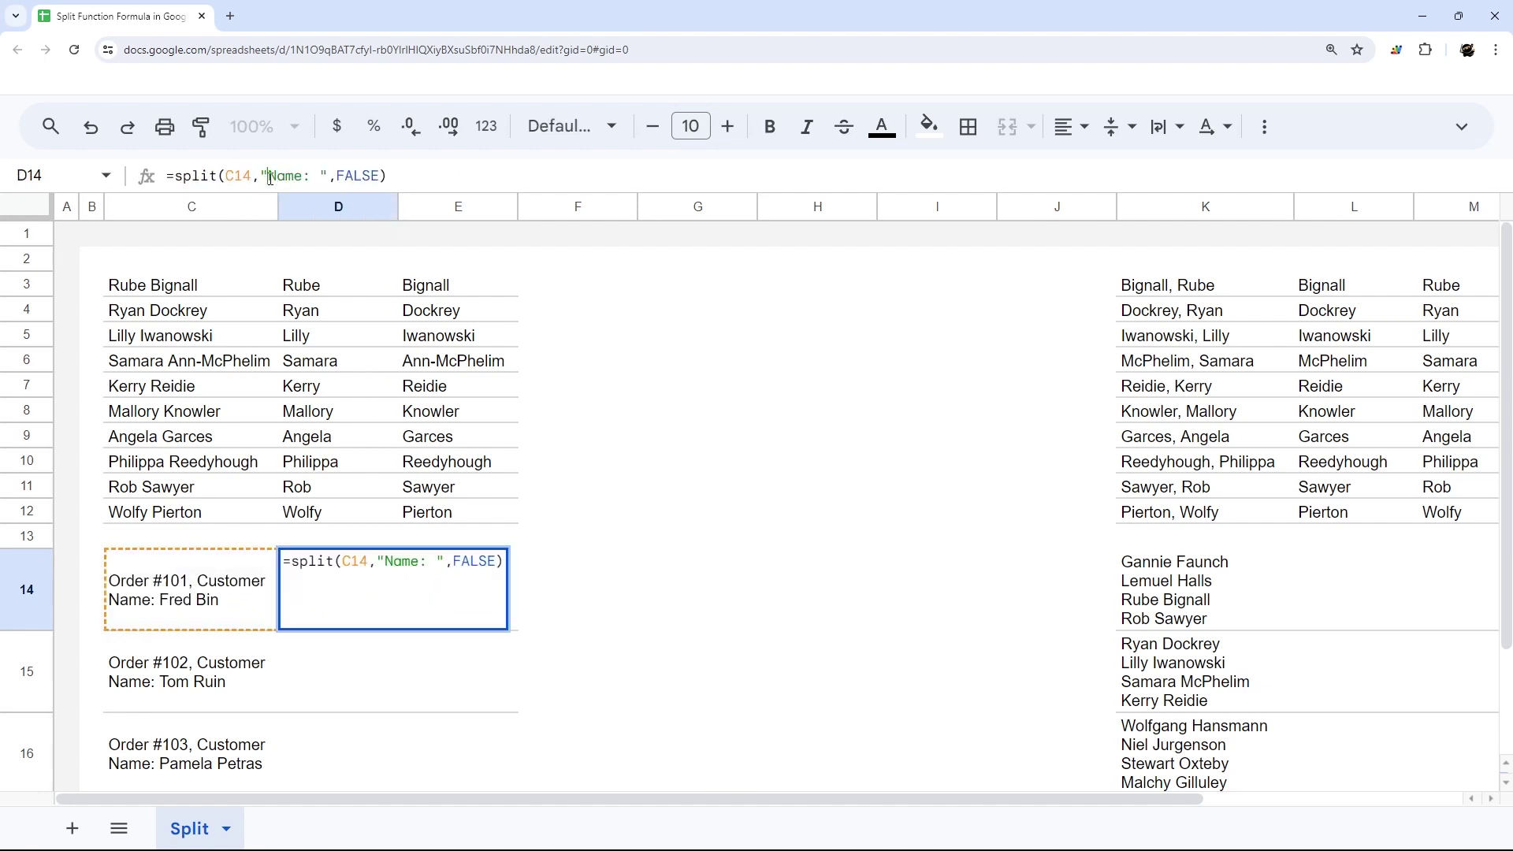
{"action": "left_click_drag", "start_coordinate": [267, 176], "coordinate": [322, 175]}
{"action": "key", "text": "ctrl+v"}
{"action": "key", "text": "Return"}
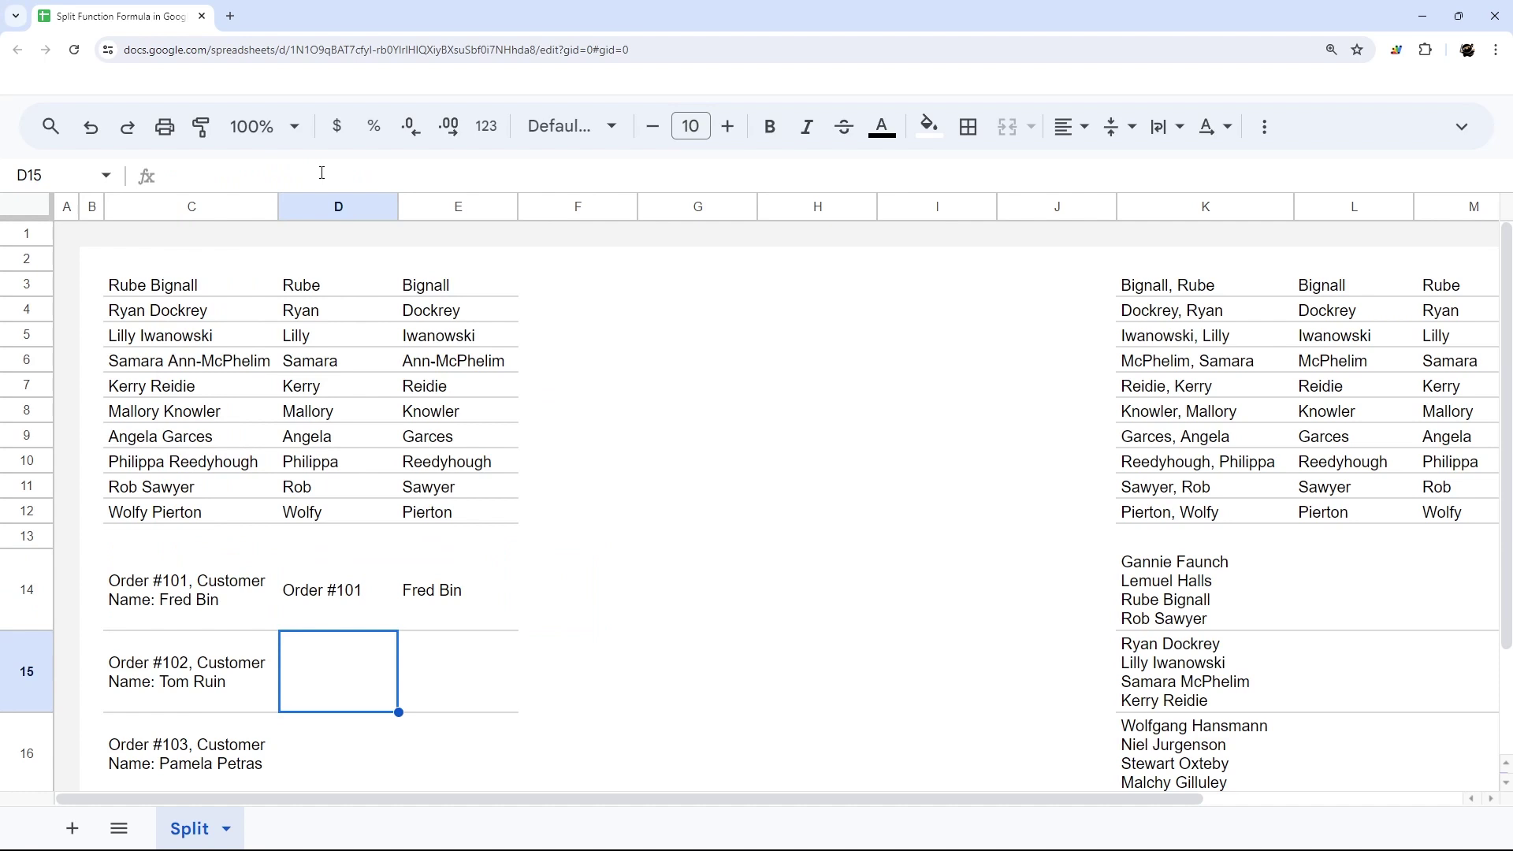
- Fill D14's formula down to D16 for the remaining orders
{"action": "left_click", "coordinate": [308, 591]}
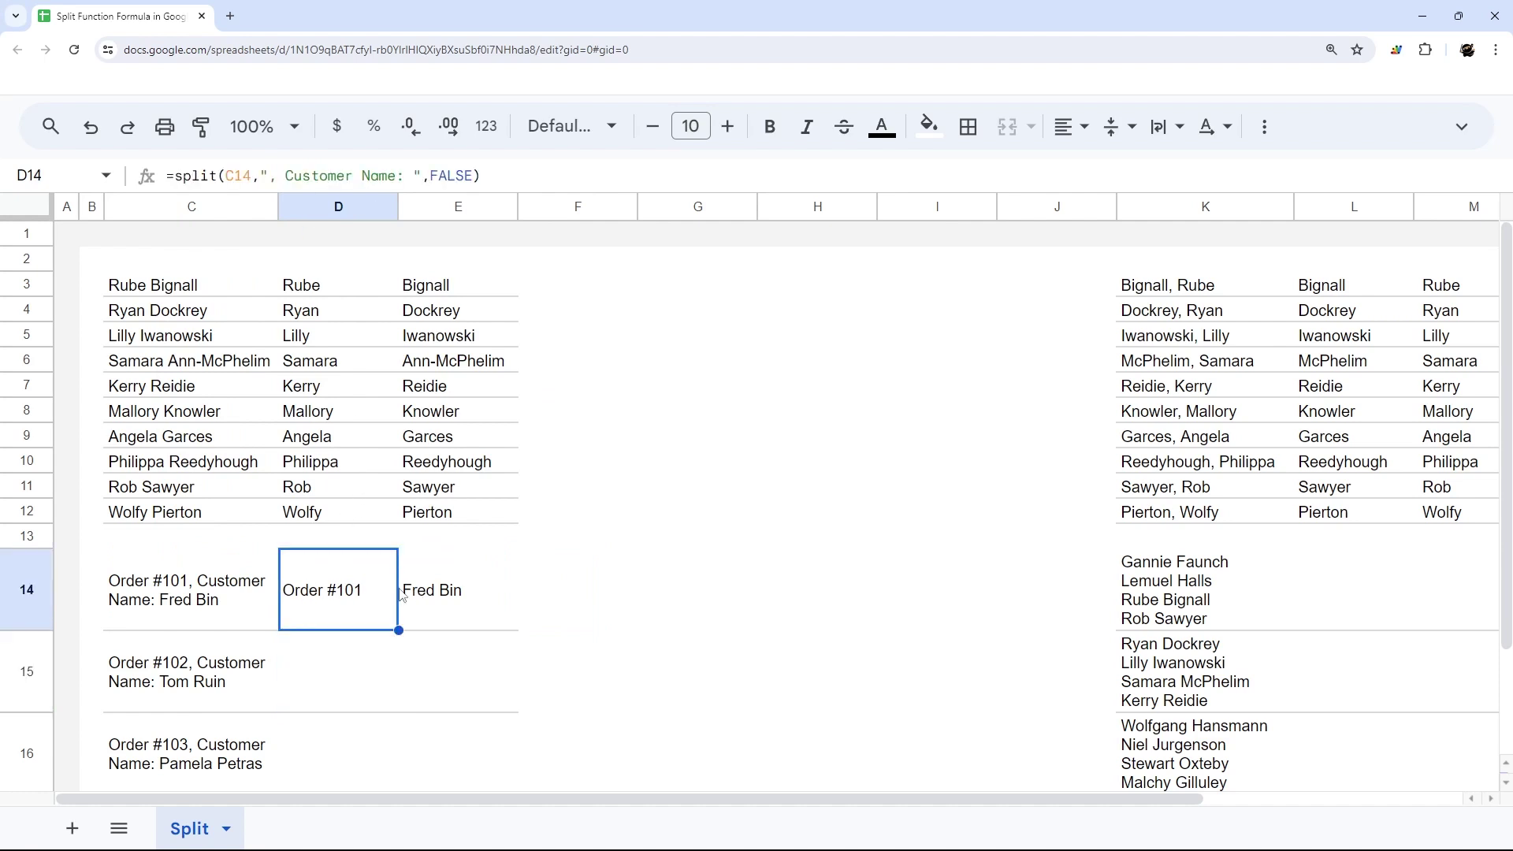
{"action": "left_click", "coordinate": [460, 599]}
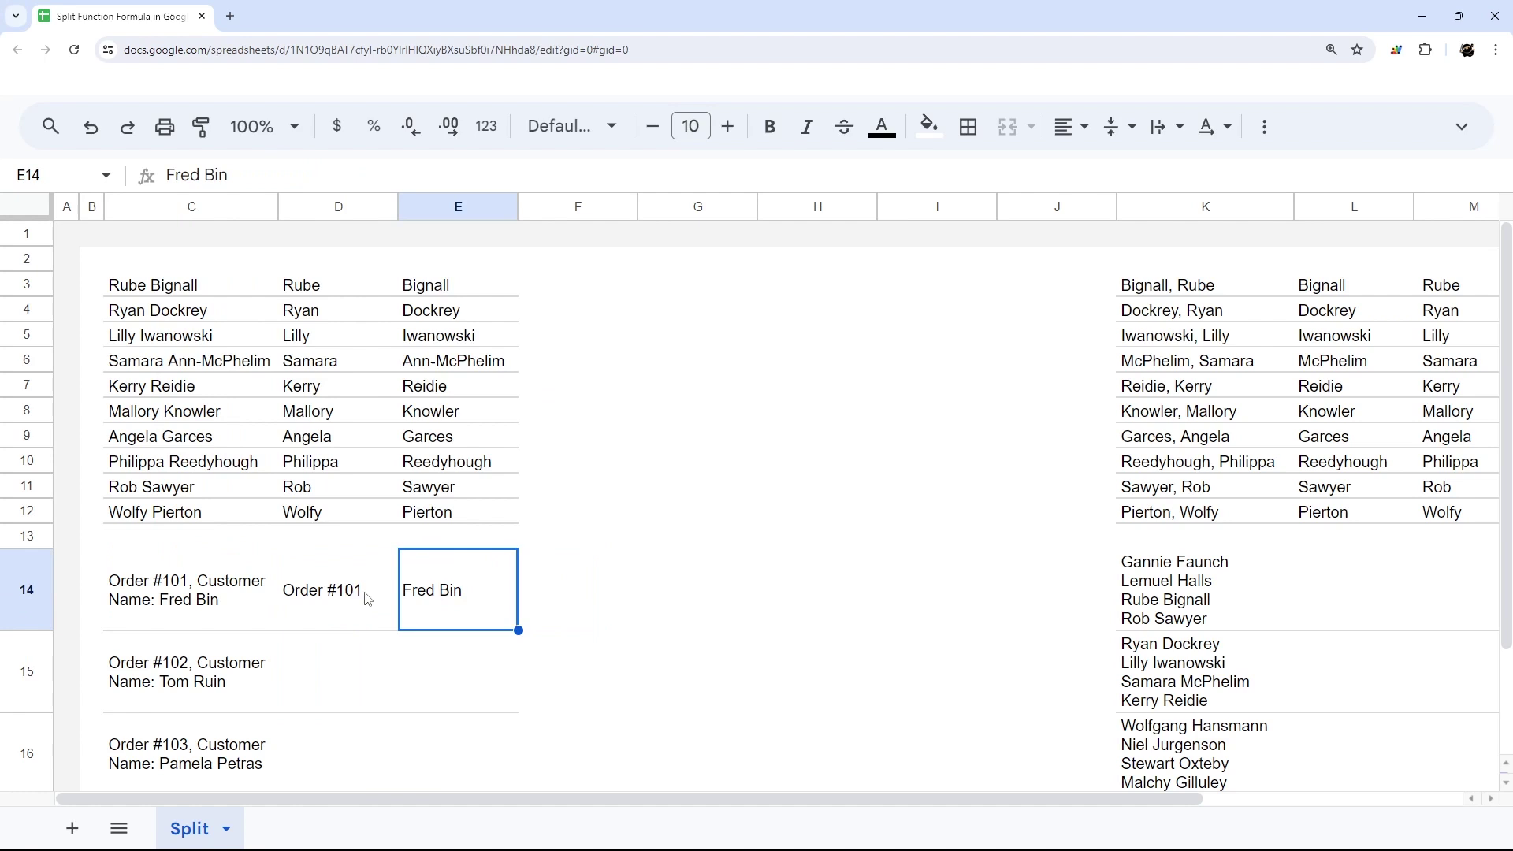
{"action": "left_click", "coordinate": [153, 591]}
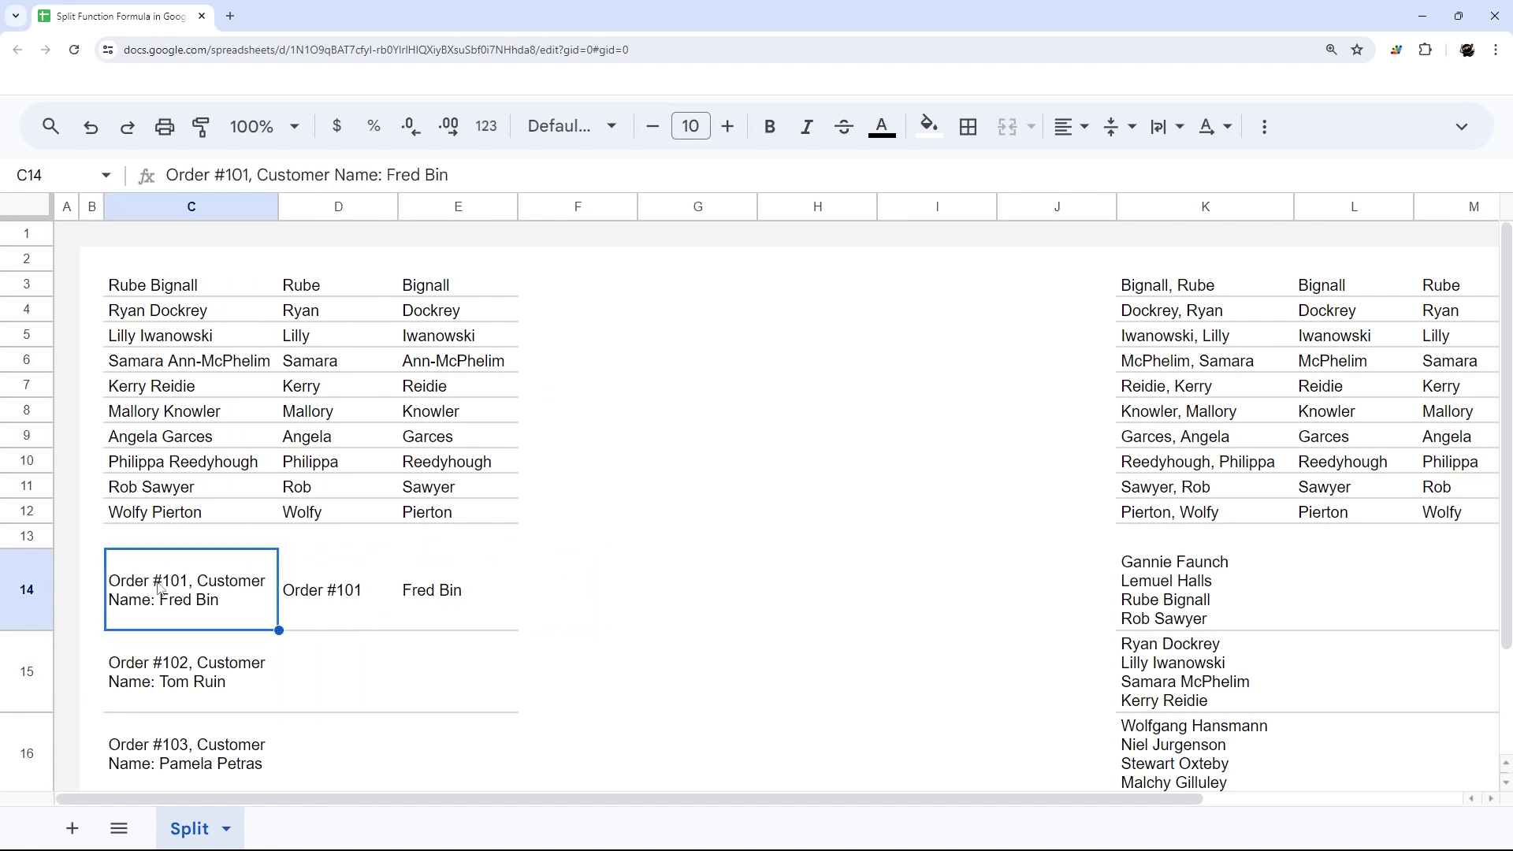
{"action": "left_click", "coordinate": [341, 589]}
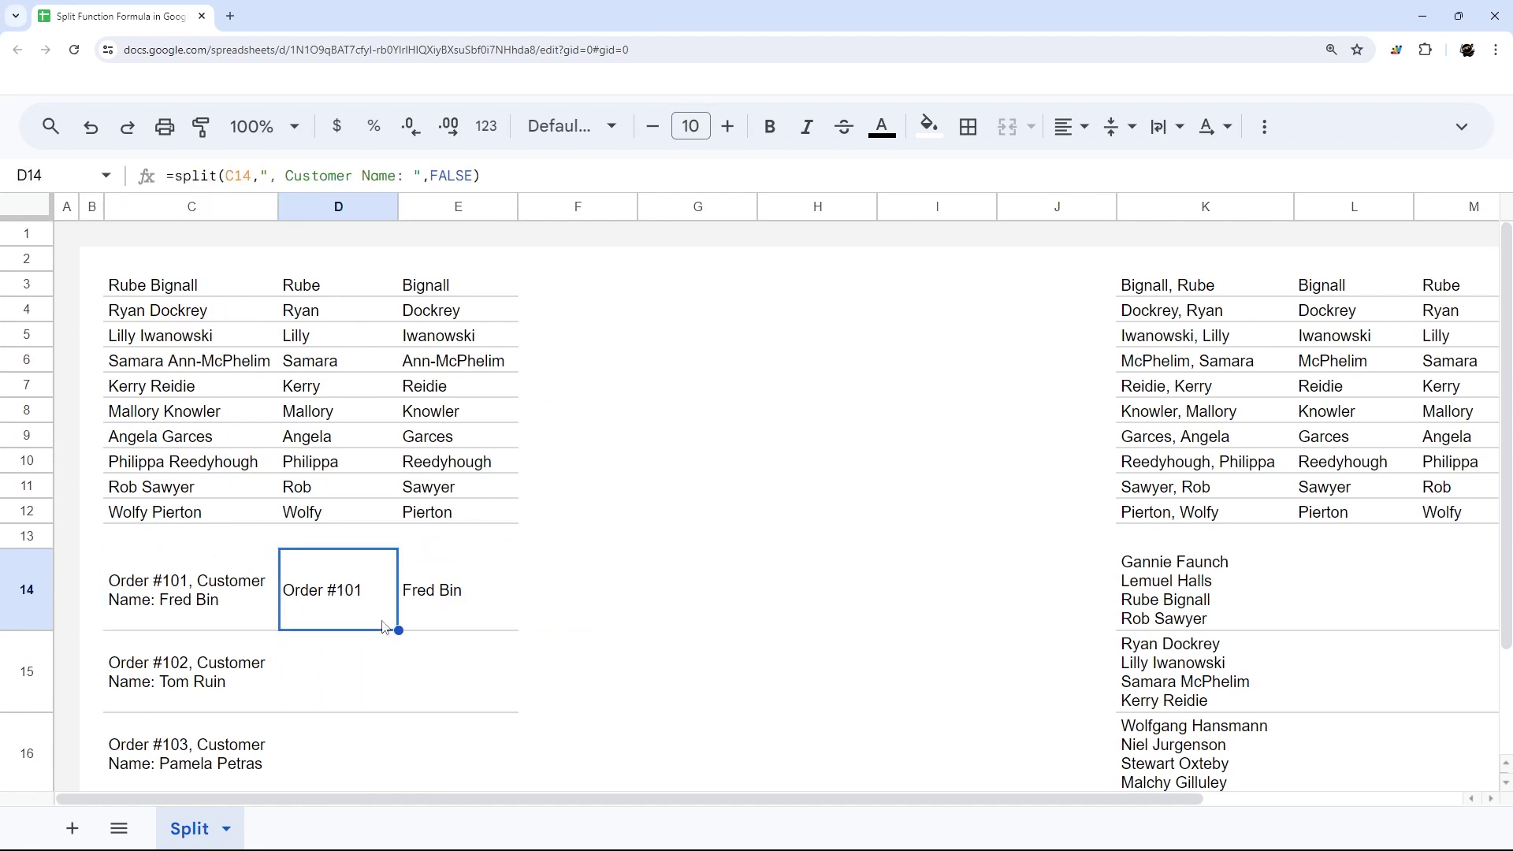
{"action": "left_click_drag", "start_coordinate": [396, 628], "coordinate": [376, 695]}
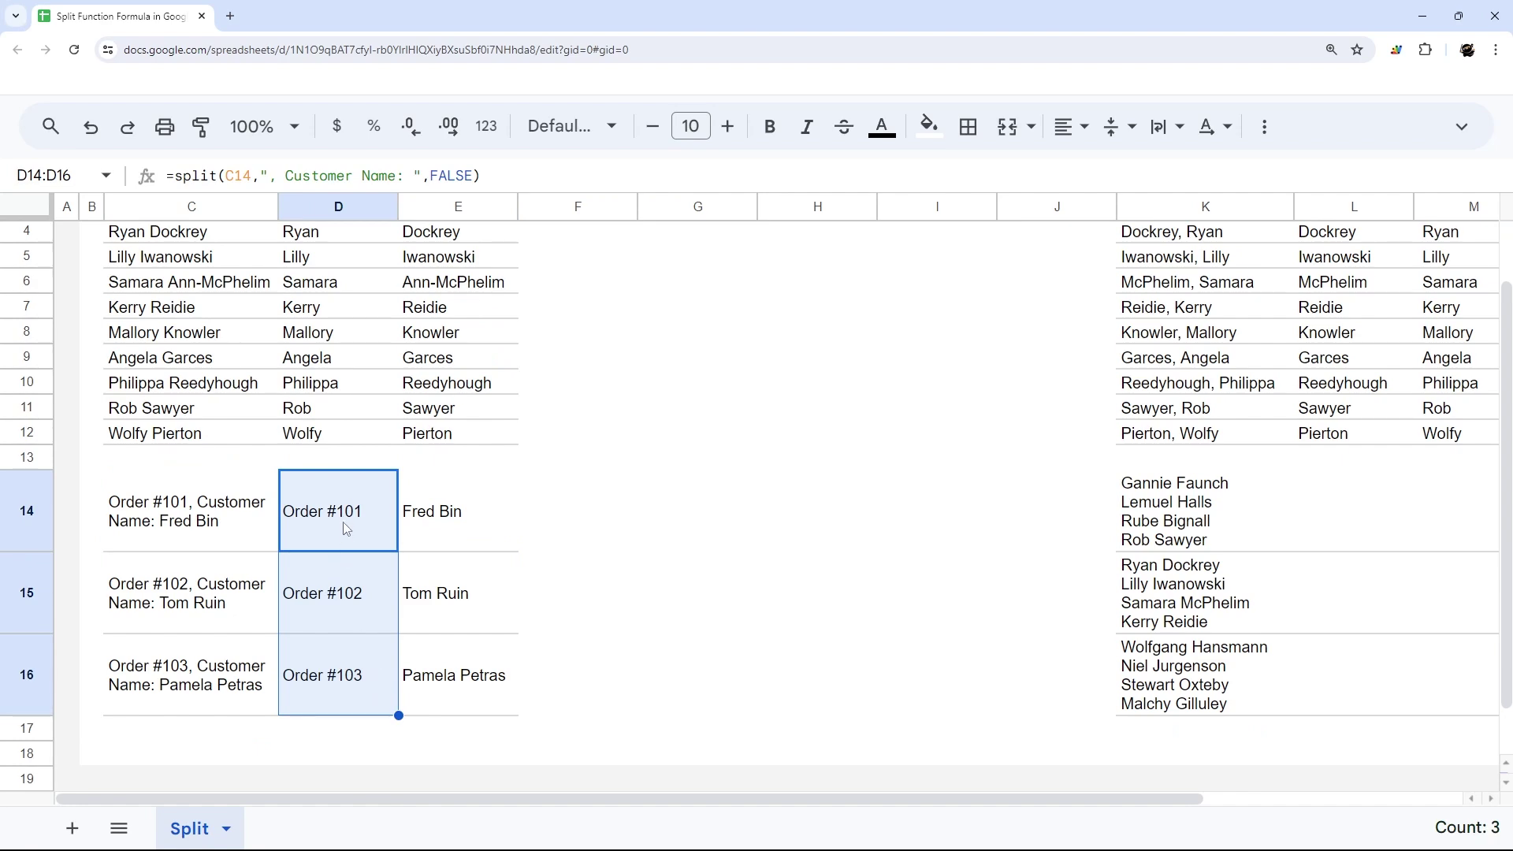
{"action": "scroll", "coordinate": [343, 521], "scroll_direction": "up", "scroll_amount": 1}
{"action": "scroll", "coordinate": [347, 536], "scroll_direction": "down", "scroll_amount": 3}
{"action": "left_click_drag", "start_coordinate": [592, 799], "coordinate": [906, 808]}
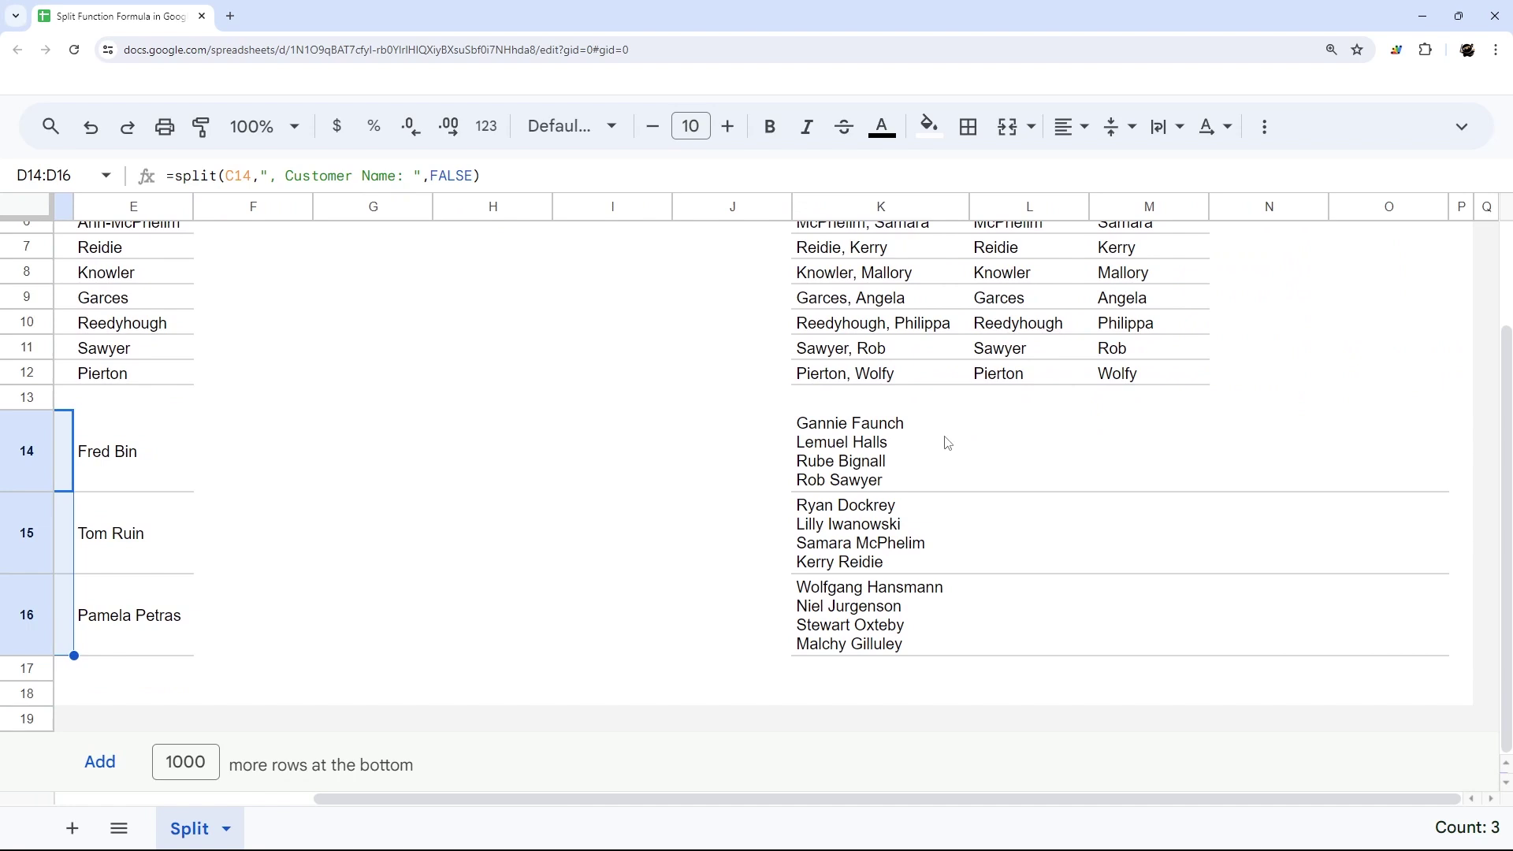
{"action": "double_click", "coordinate": [857, 454]}
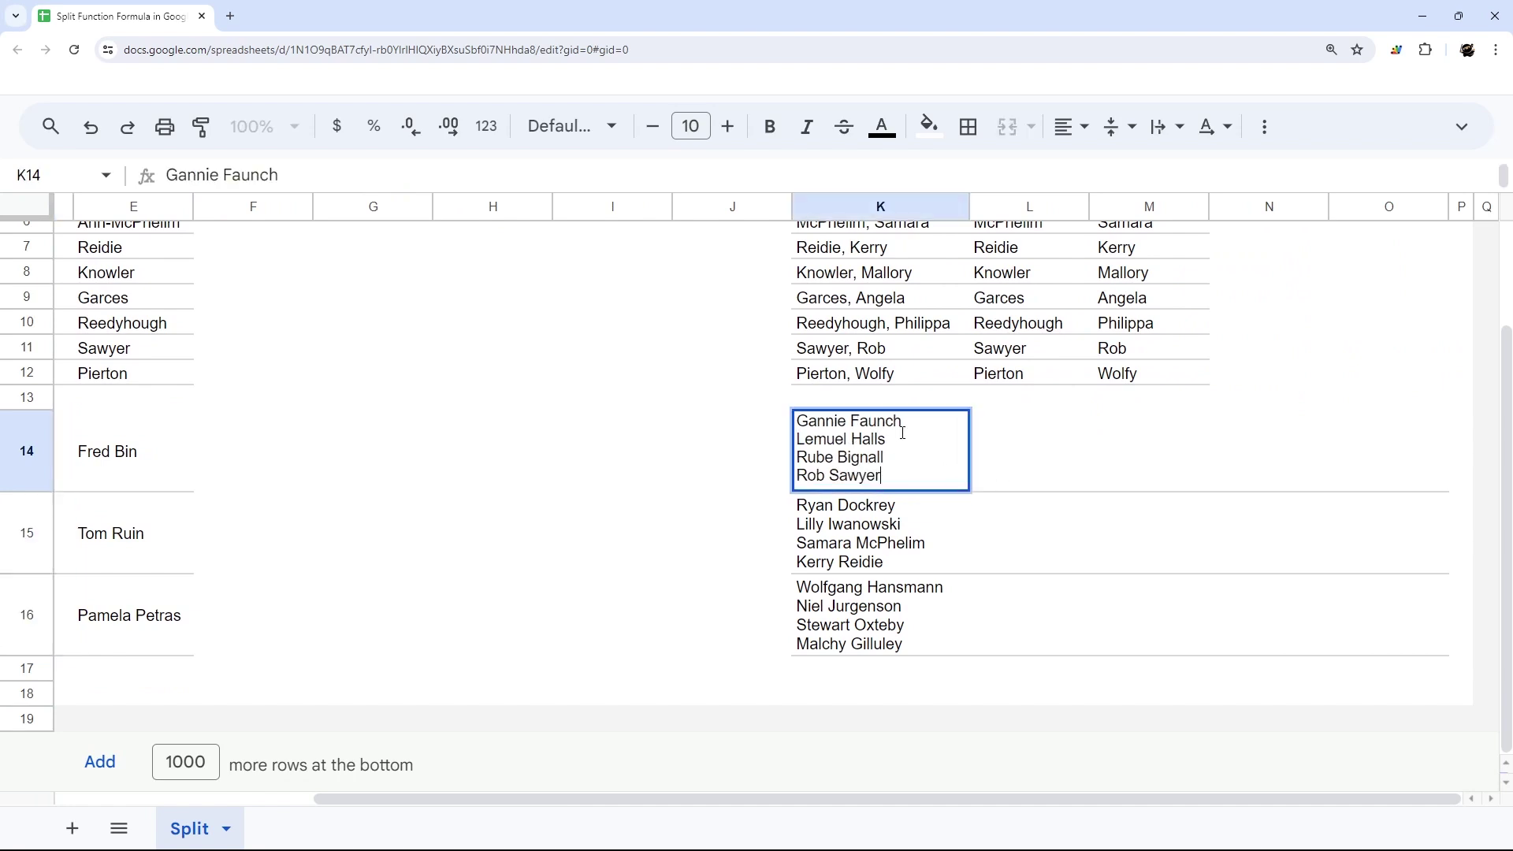
{"action": "left_click_drag", "start_coordinate": [899, 471], "coordinate": [798, 475]}
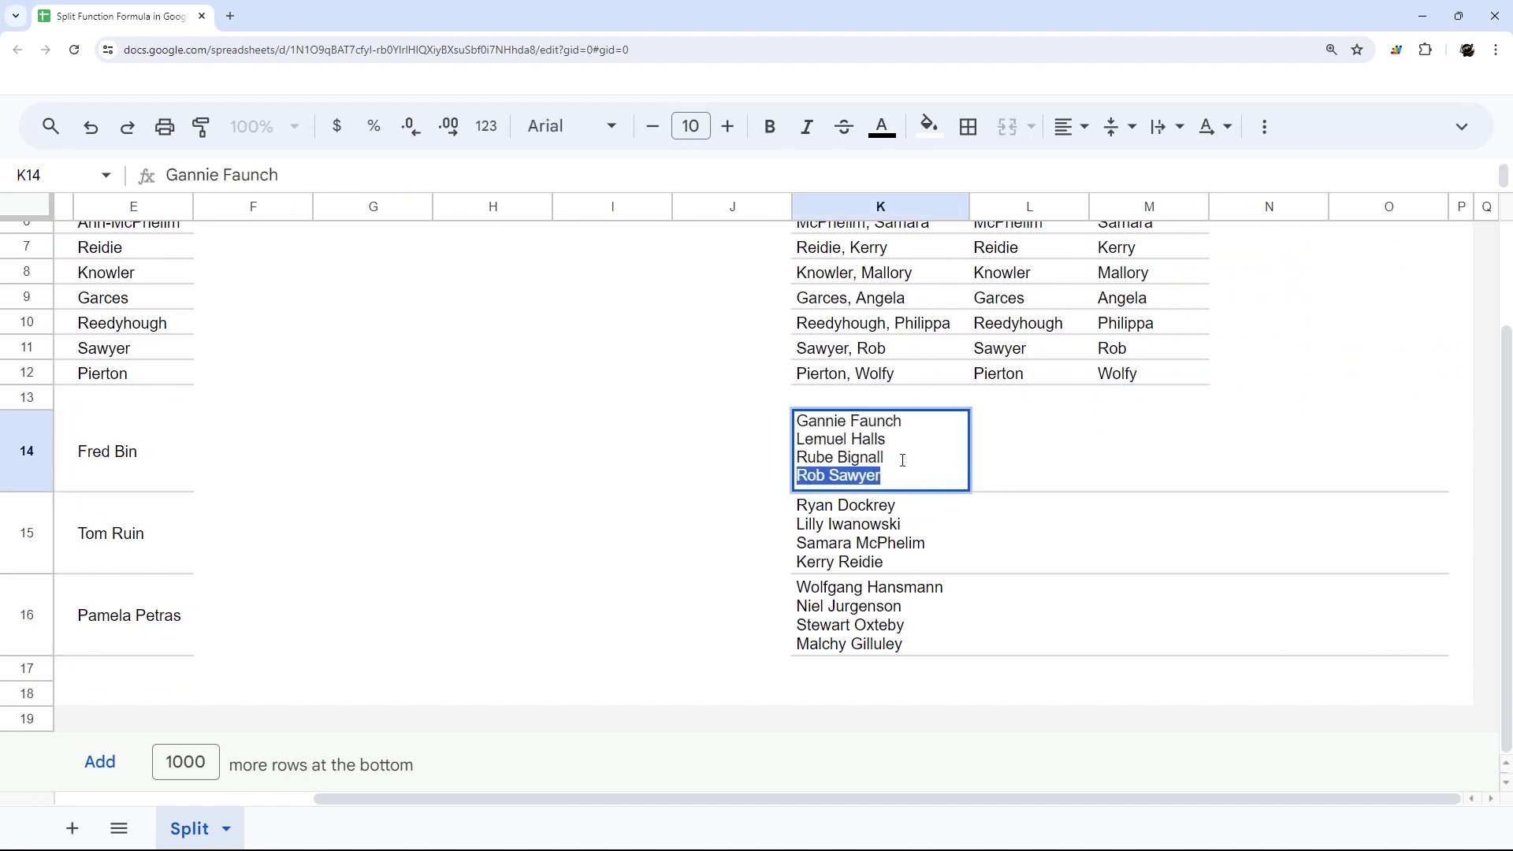
{"action": "left_click_drag", "start_coordinate": [903, 460], "coordinate": [759, 463]}
{"action": "left_click_drag", "start_coordinate": [899, 439], "coordinate": [774, 445]}
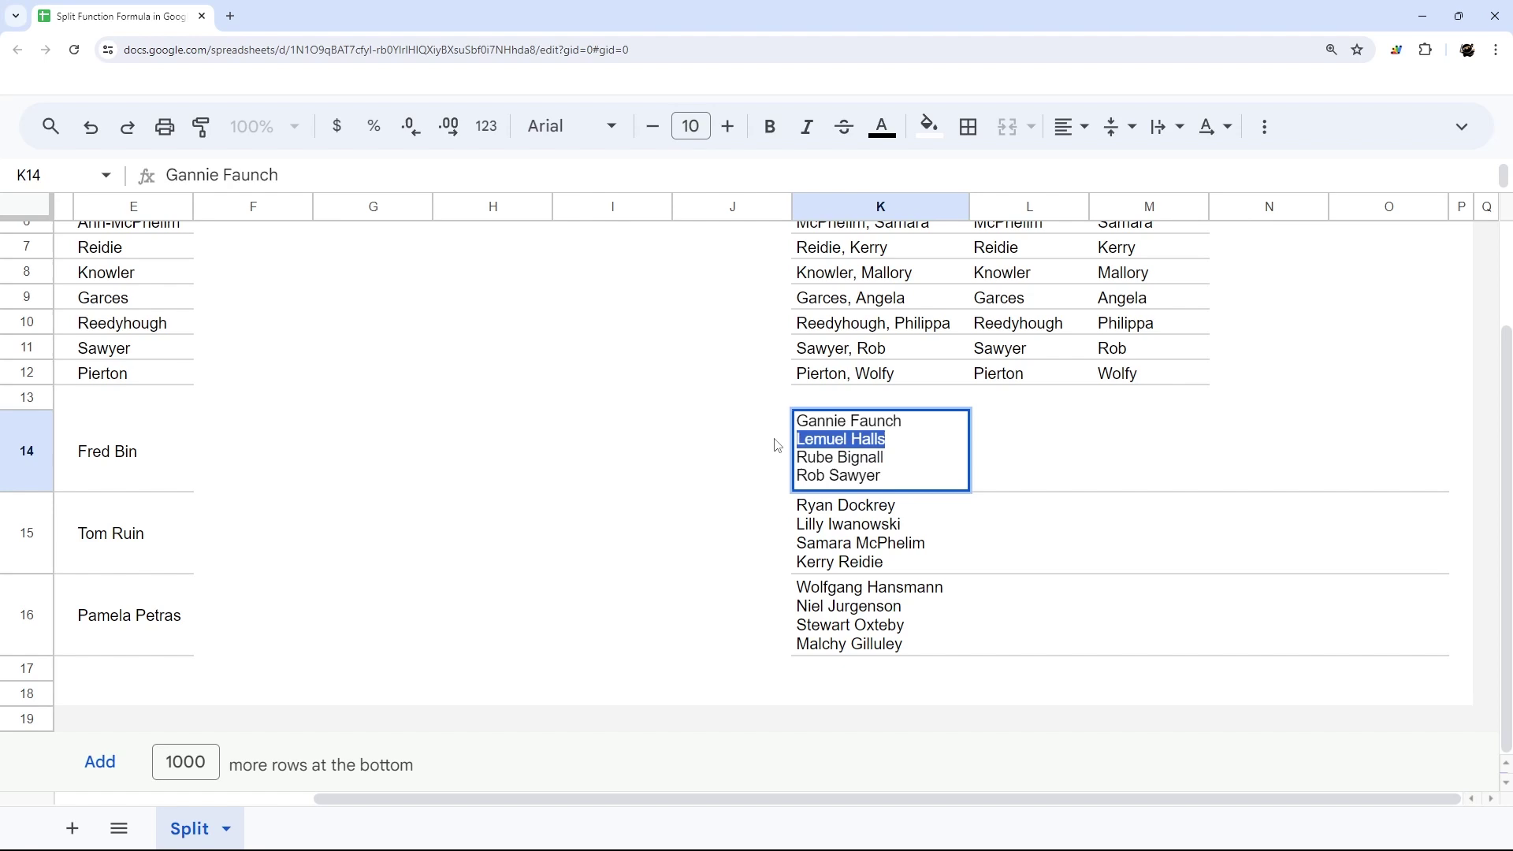
{"action": "left_click_drag", "start_coordinate": [915, 418], "coordinate": [707, 424]}
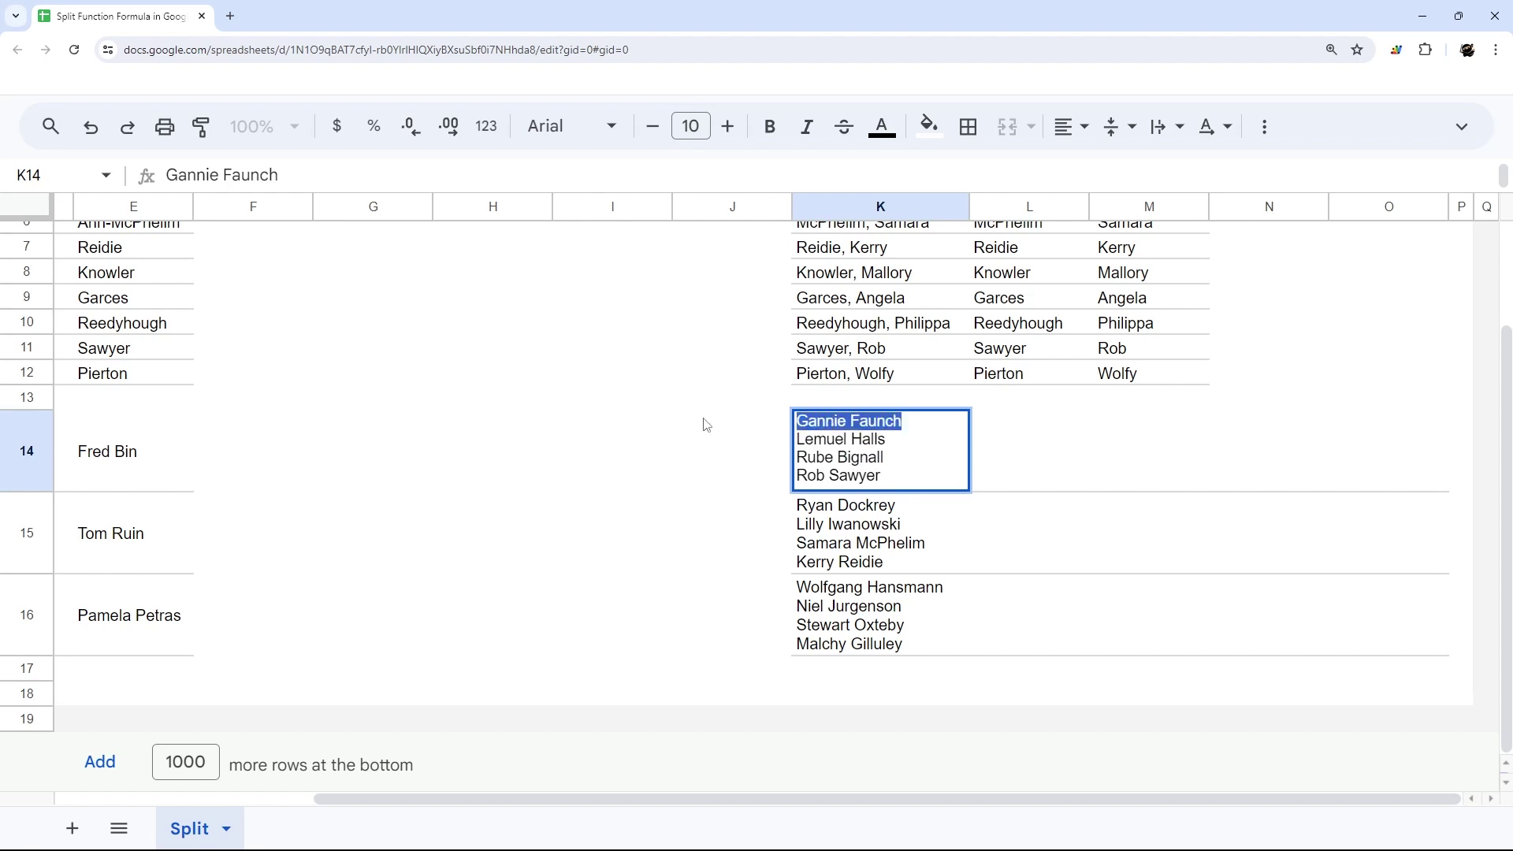
{"action": "left_click", "coordinate": [1042, 464]}
{"action": "double_click", "coordinate": [931, 452]}
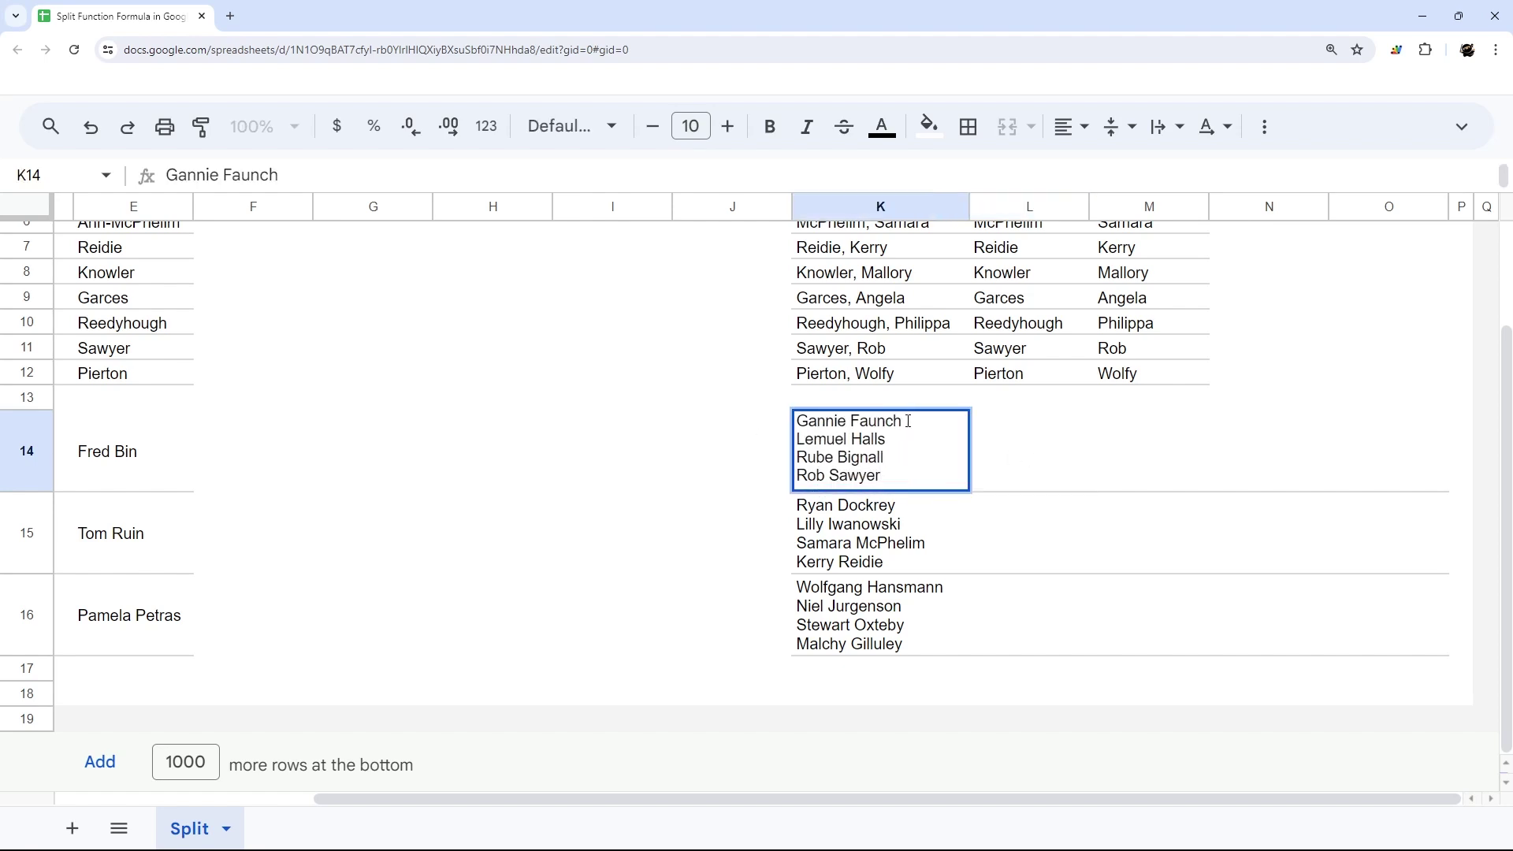
{"action": "left_click_drag", "start_coordinate": [907, 421], "coordinate": [763, 439]}
{"action": "key", "text": "ctrl+c"}
{"action": "double_click", "coordinate": [1024, 467]}
{"action": "key", "text": "ctrl+v"}
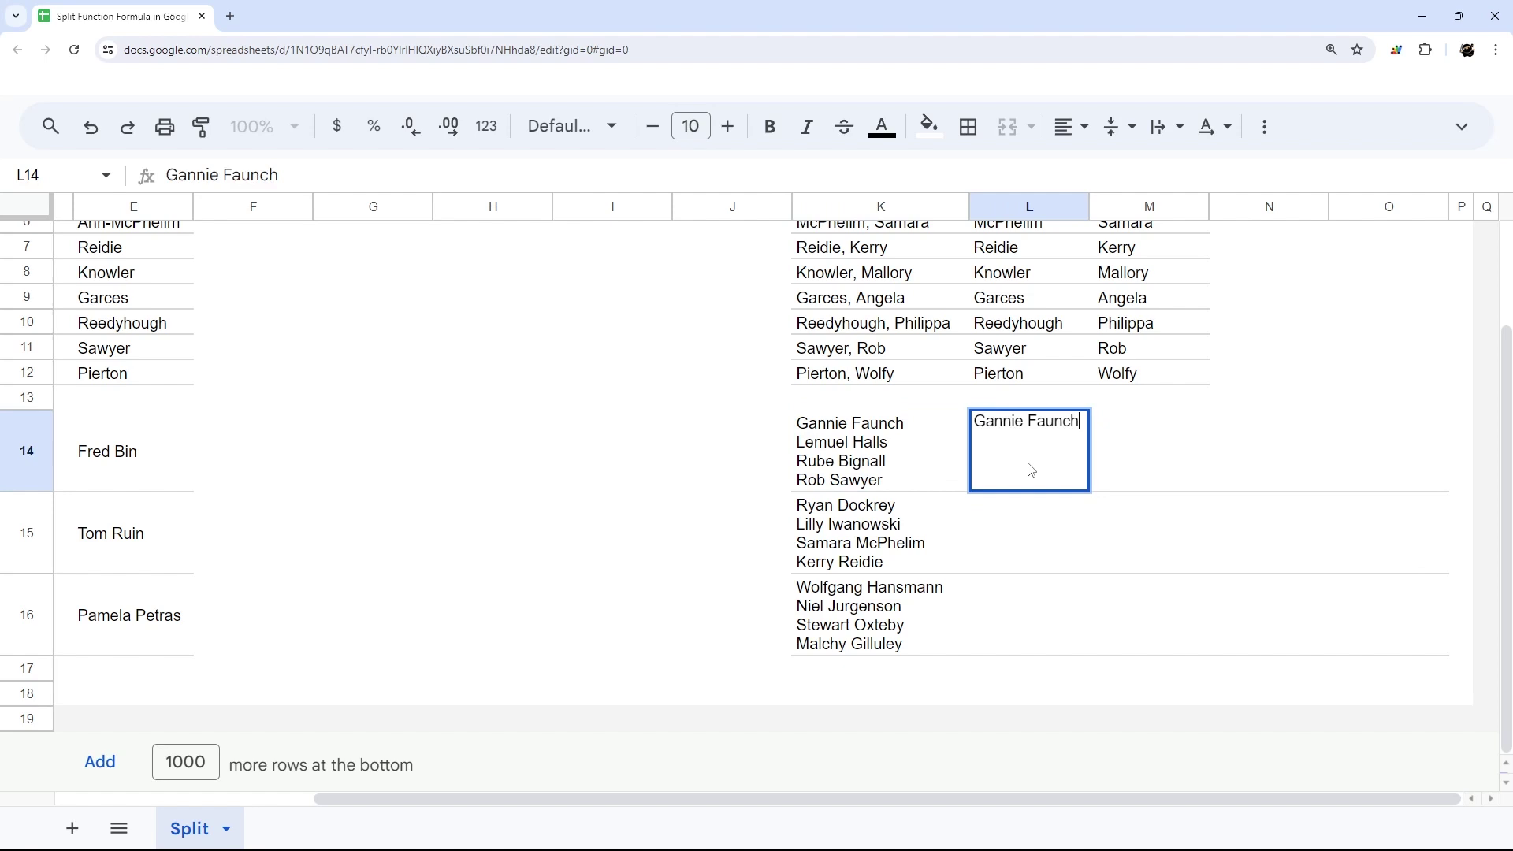
{"action": "key", "text": "Tab"}
{"action": "left_click", "coordinate": [1053, 475]}
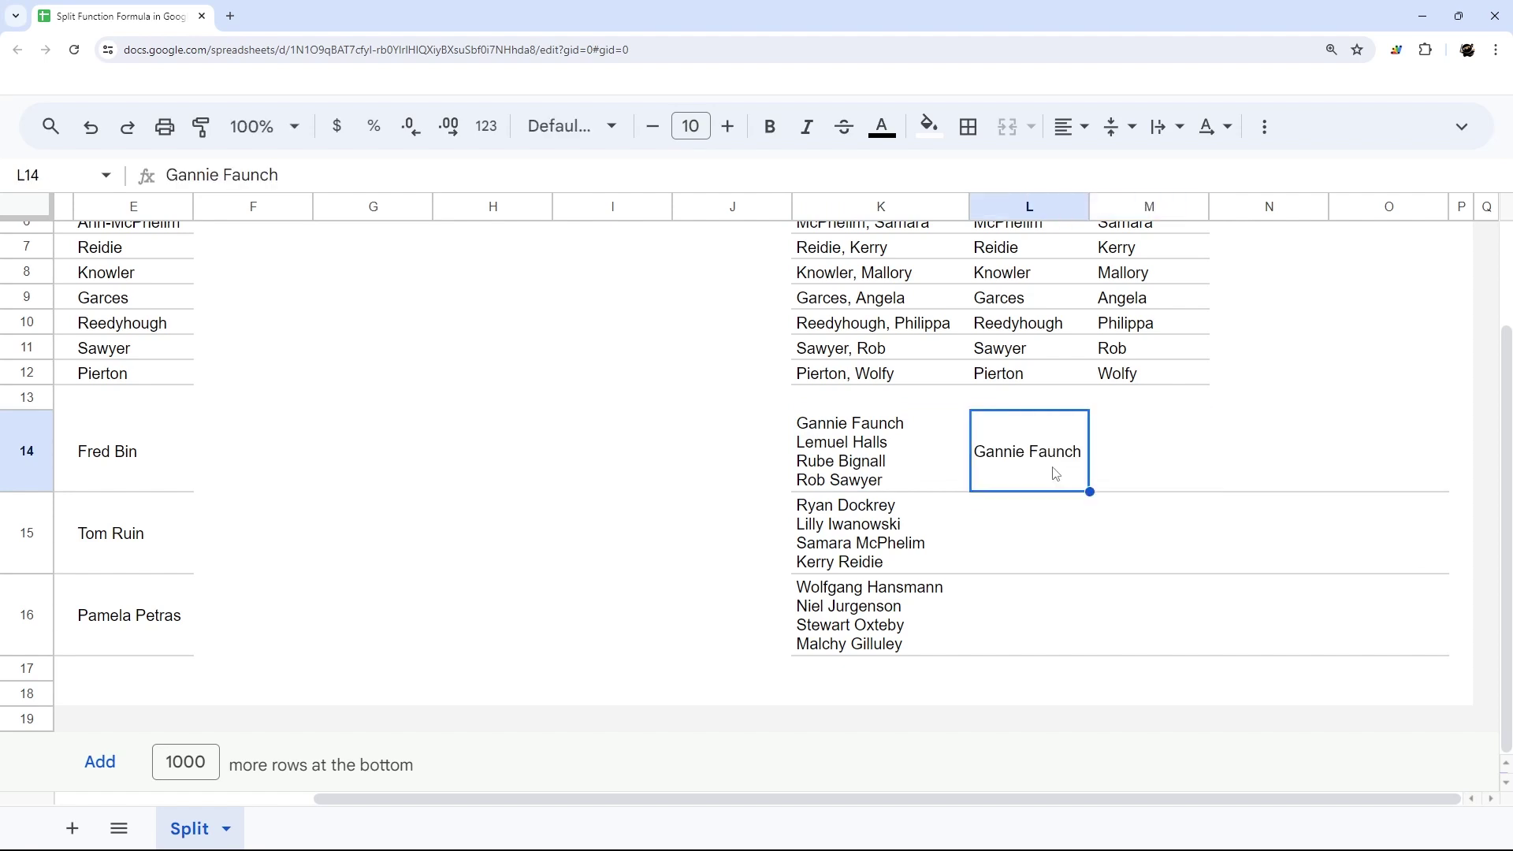
{"action": "double_click", "coordinate": [1055, 473]}
{"action": "type", "text": "To"}
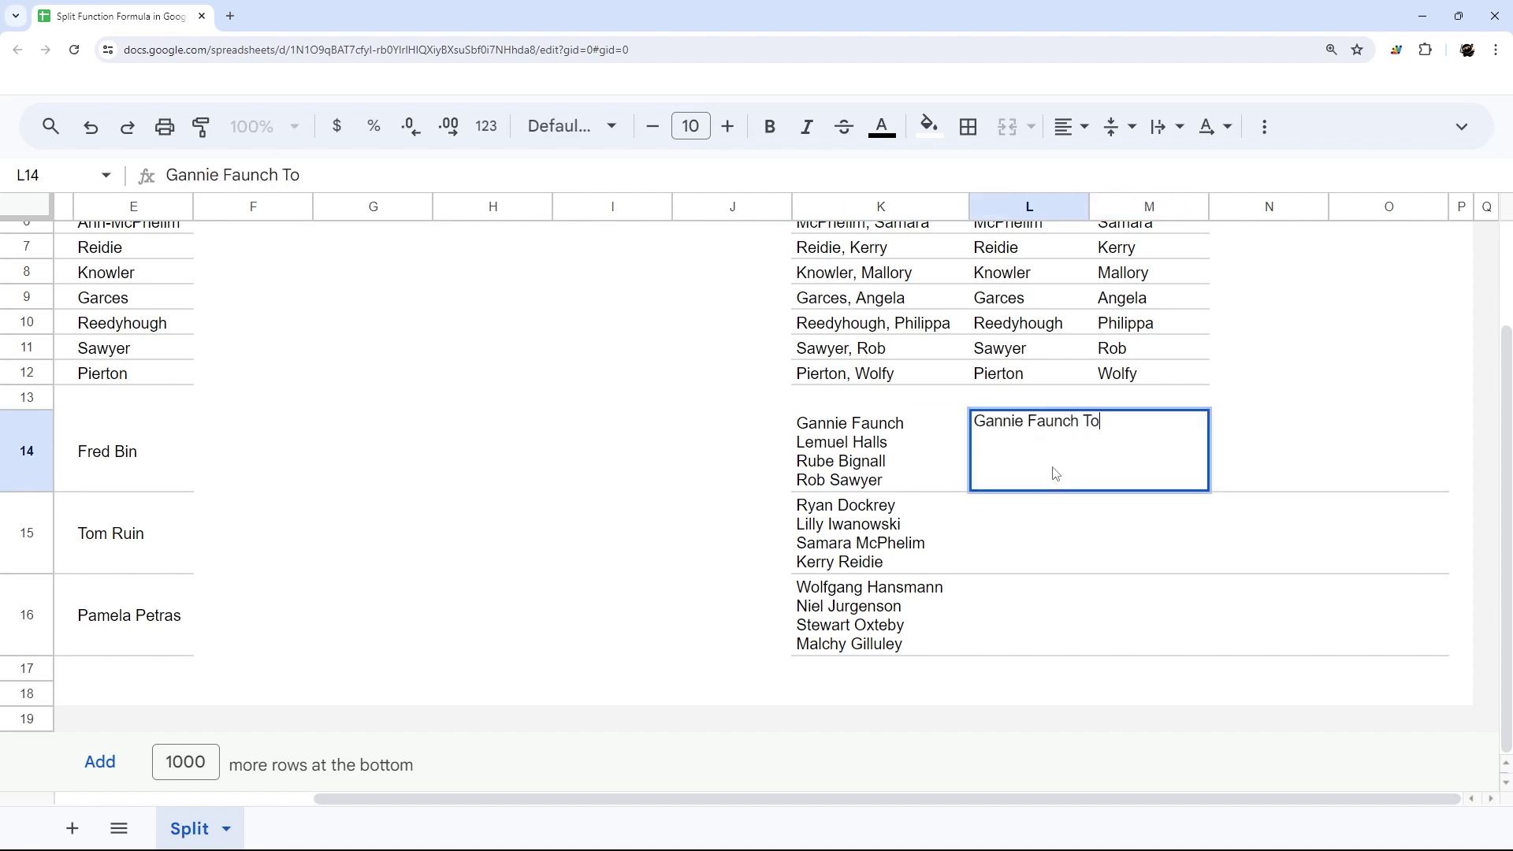
{"action": "type", "text": "m Smith"}
{"action": "key", "text": "Return"}
{"action": "double_click", "coordinate": [1056, 469]}
{"action": "left_click_drag", "start_coordinate": [1081, 421], "coordinate": [1267, 438]}
{"action": "key", "text": "BackSpace"}
{"action": "type", "text": "Tom Smith"}
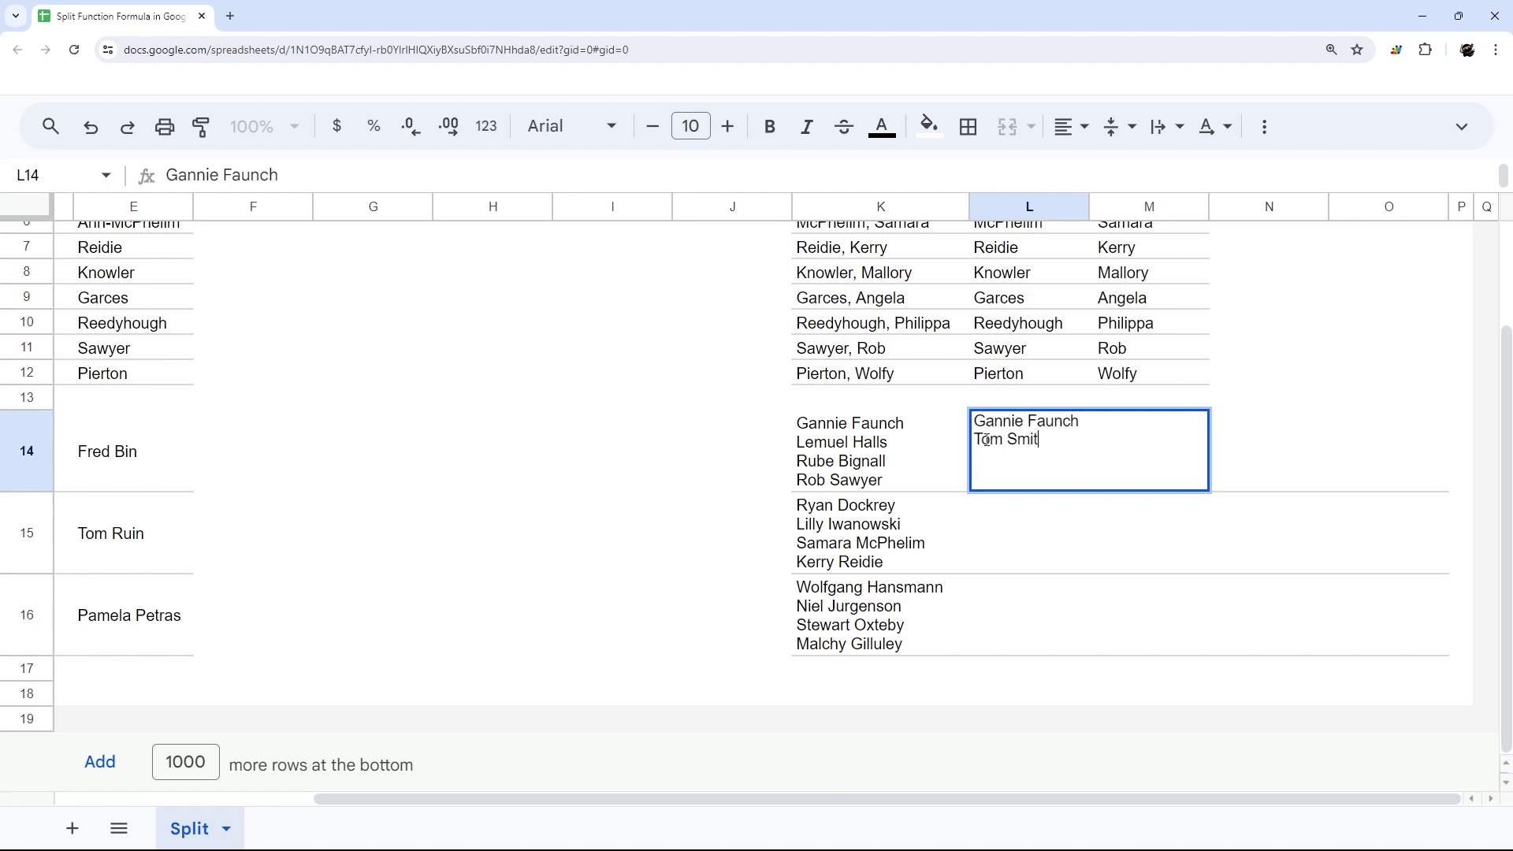
{"action": "key", "text": "Return"}
{"action": "double_click", "coordinate": [991, 447]}
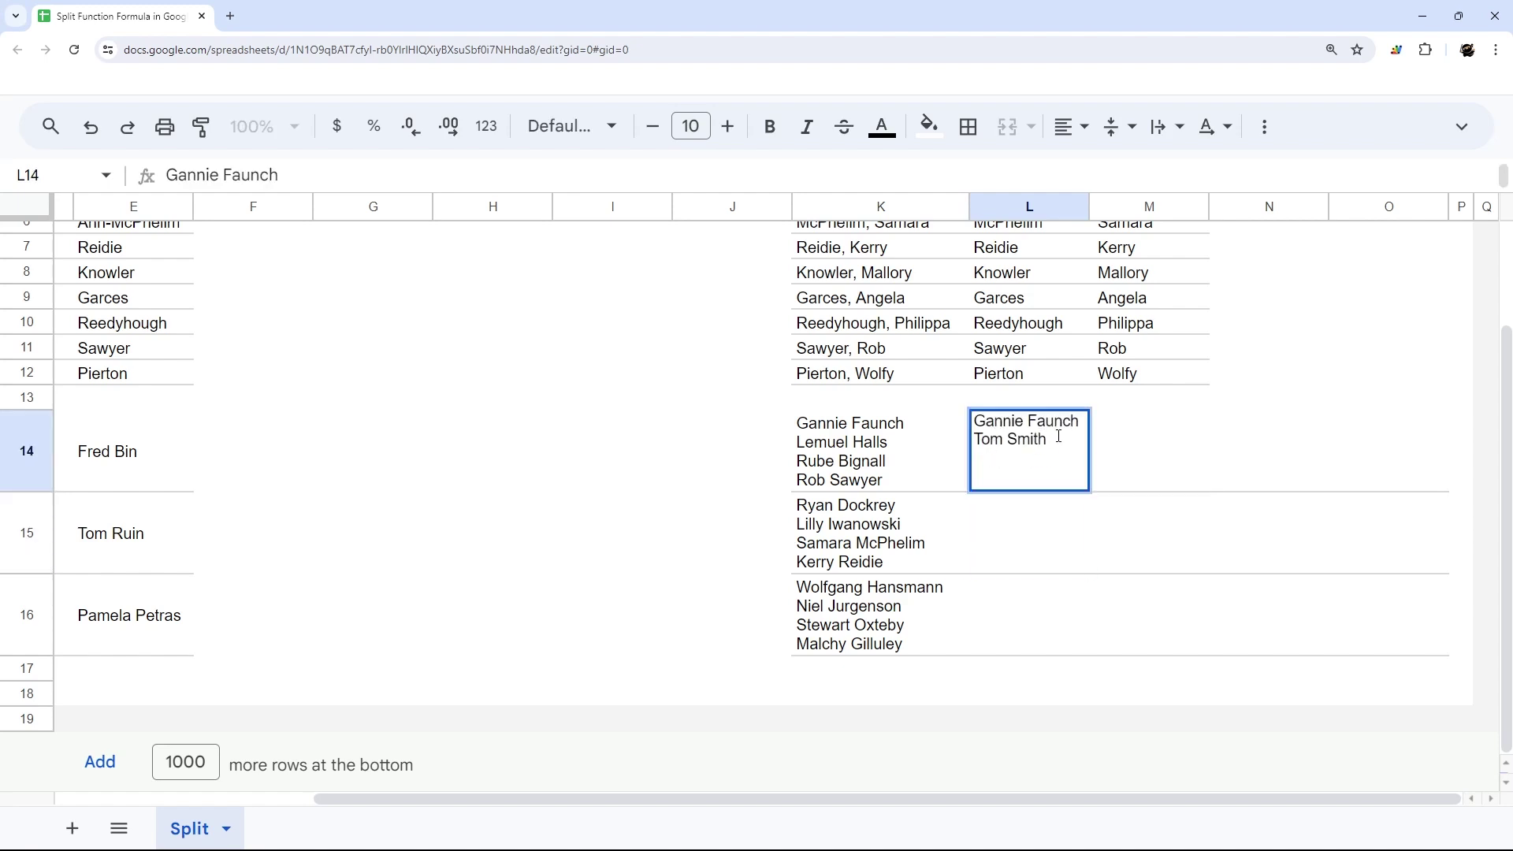
{"action": "left_click_drag", "start_coordinate": [1058, 438], "coordinate": [974, 440]}
{"action": "left_click_drag", "start_coordinate": [1082, 424], "coordinate": [964, 428]}
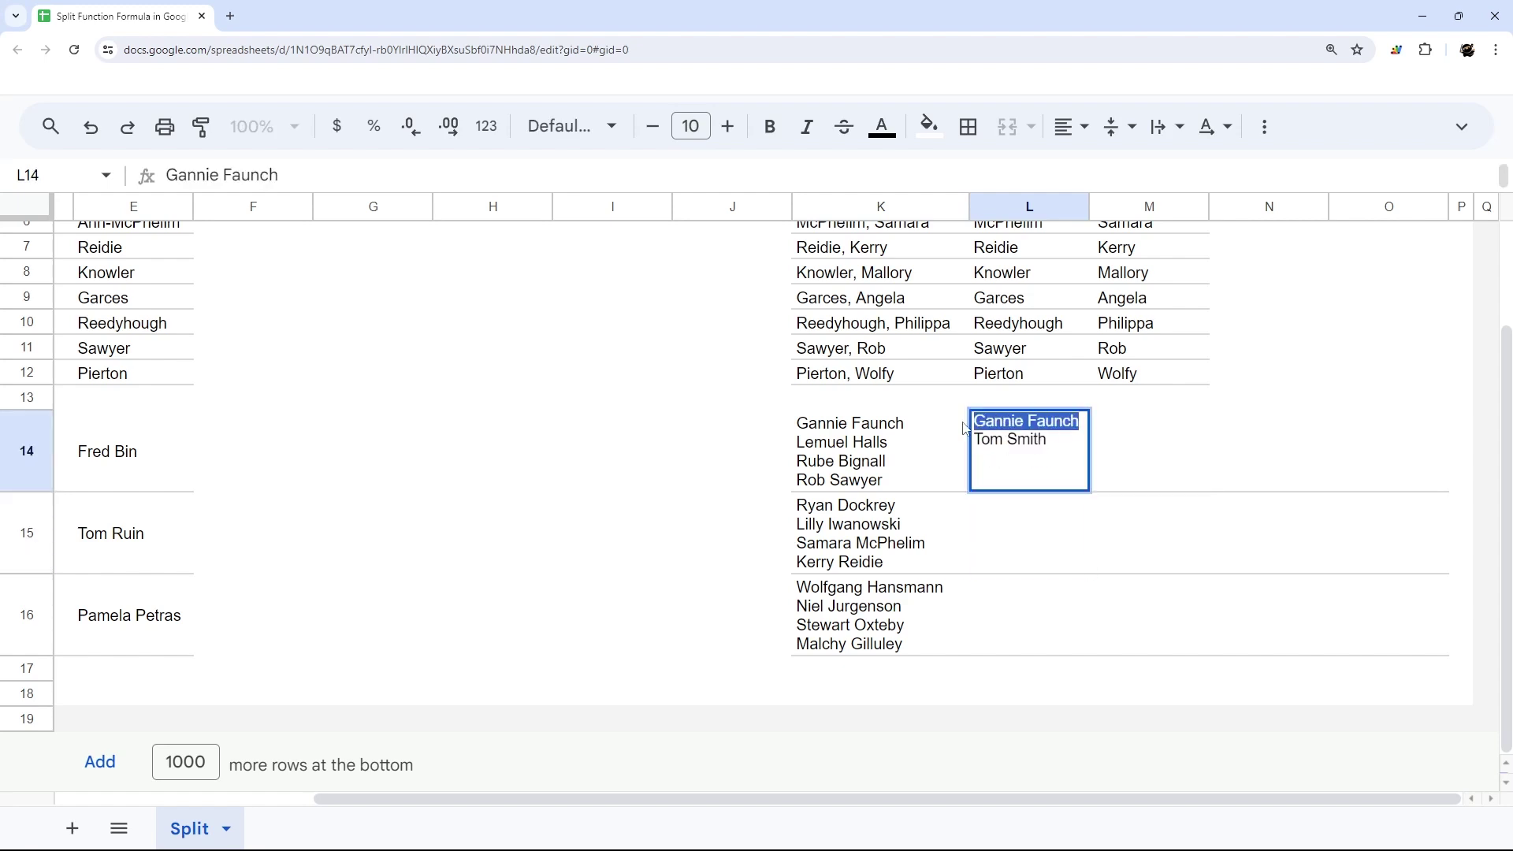
{"action": "left_click", "coordinate": [1051, 442]}
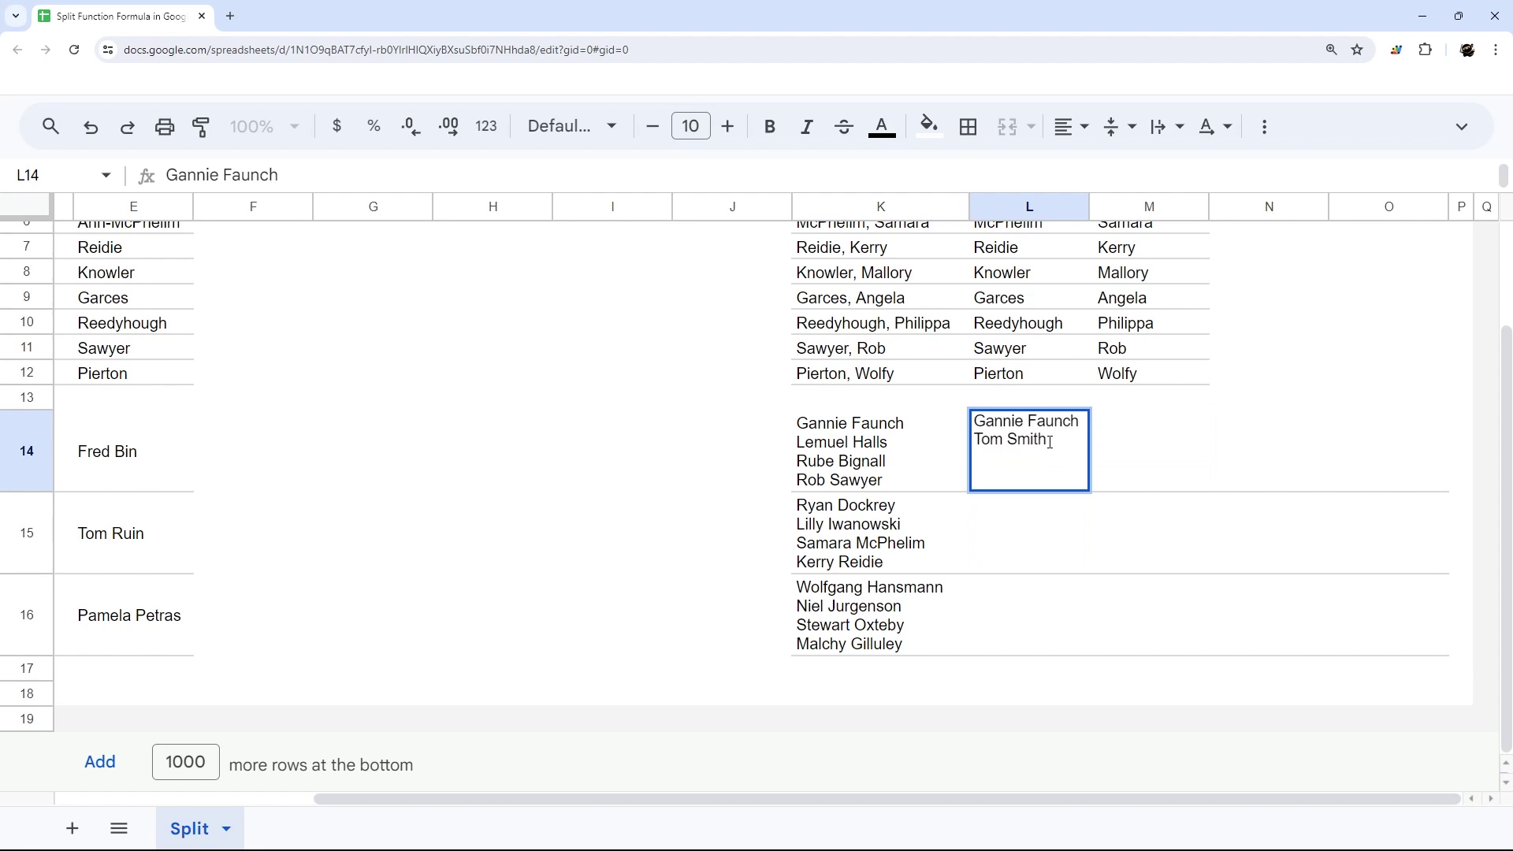
{"action": "left_click_drag", "start_coordinate": [1077, 438], "coordinate": [953, 422]}
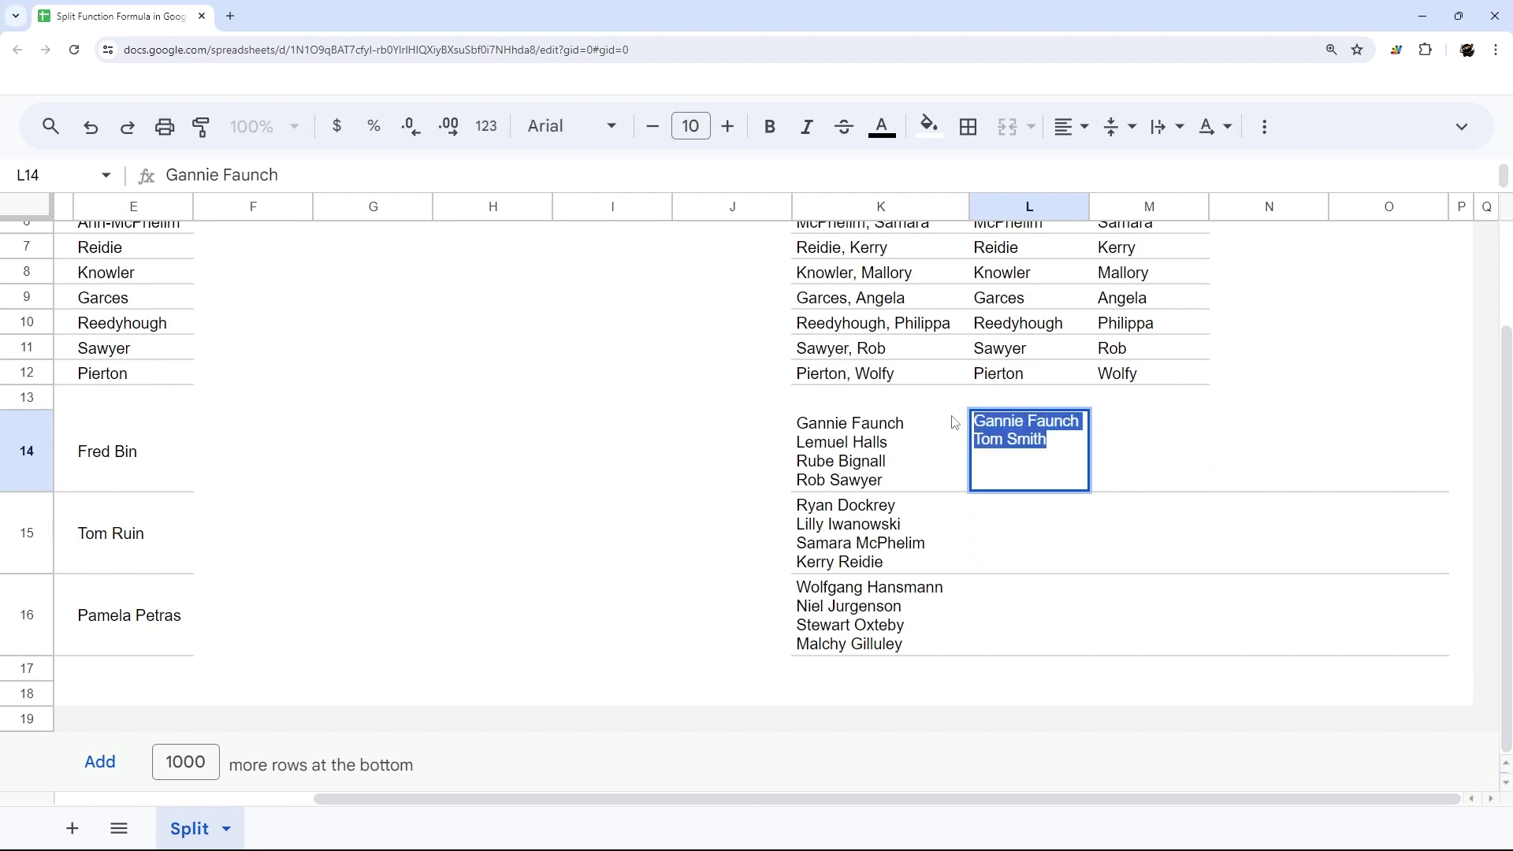
{"action": "key", "text": "BackSpace"}
{"action": "left_click", "coordinate": [1113, 432]}
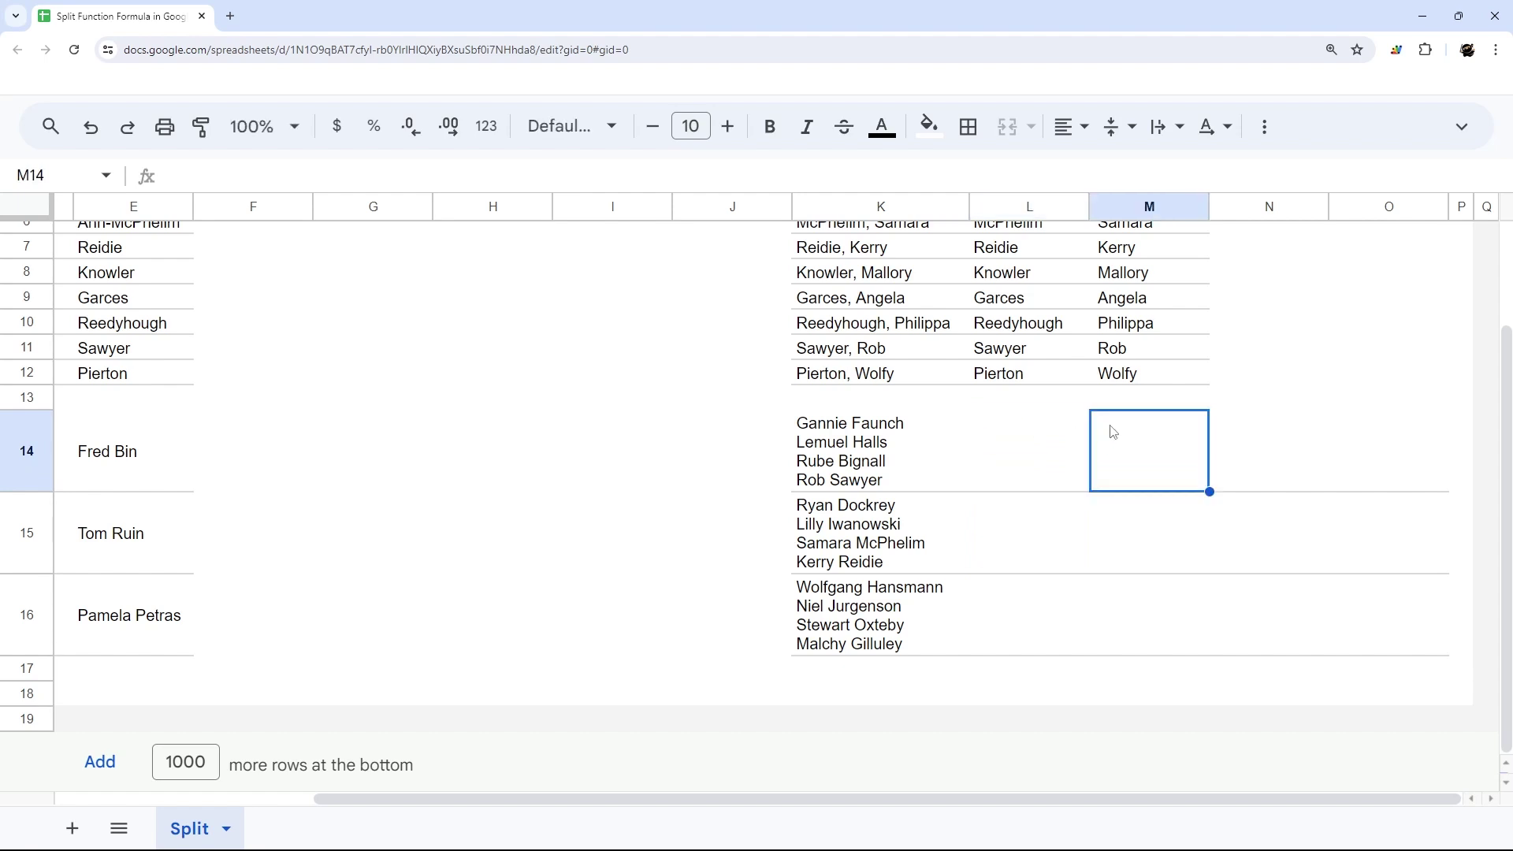
{"action": "left_click", "coordinate": [871, 443]}
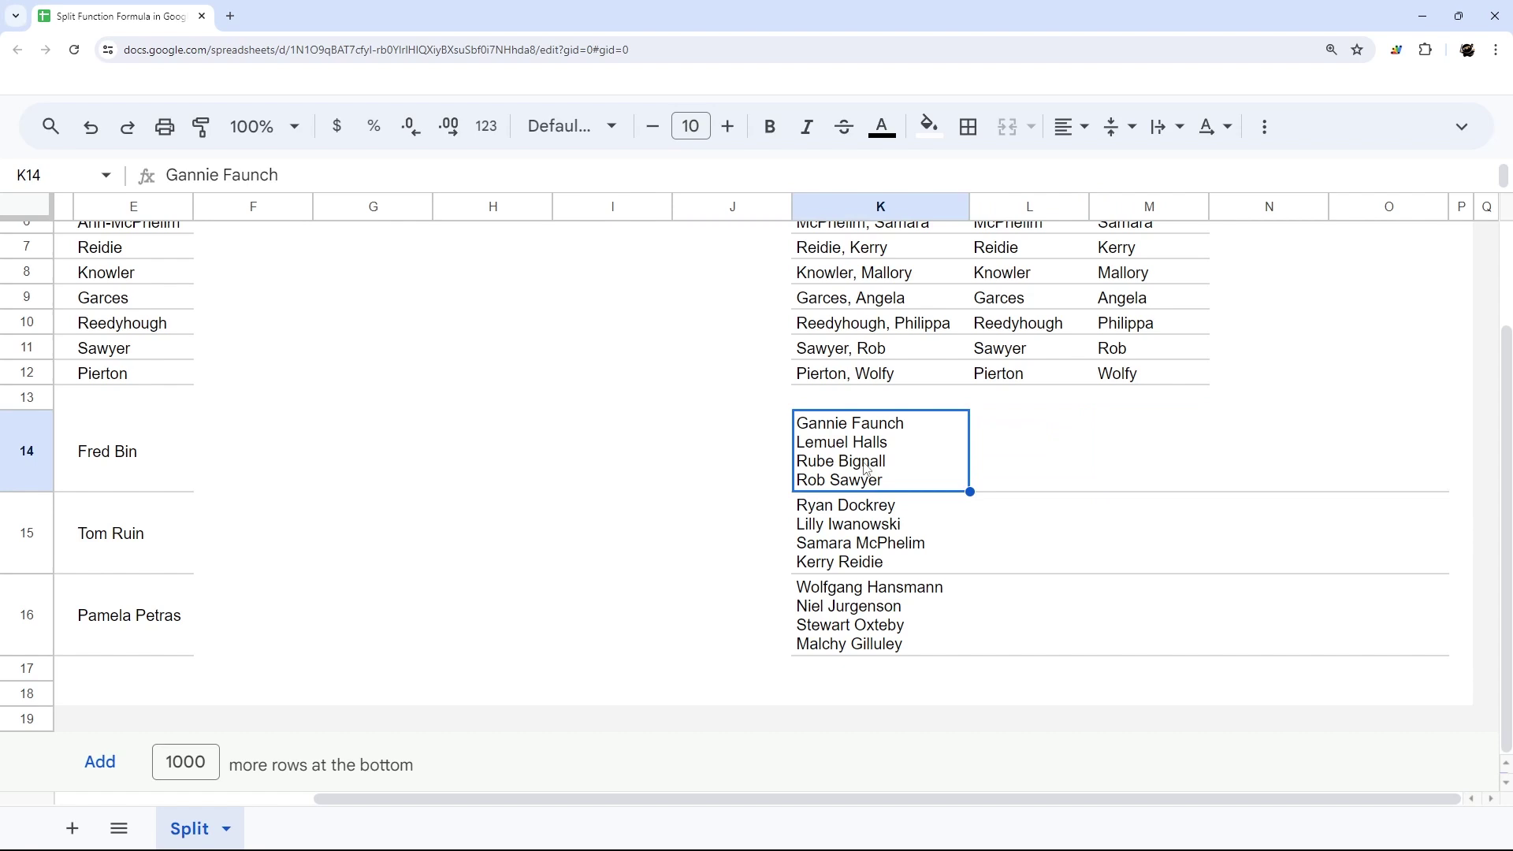
{"action": "left_click", "coordinate": [1022, 474]}
- Paste a SPLIT formula on K14 into L14 using a space delimiter
{"action": "type", "text": "=split(K14,\",\")"}
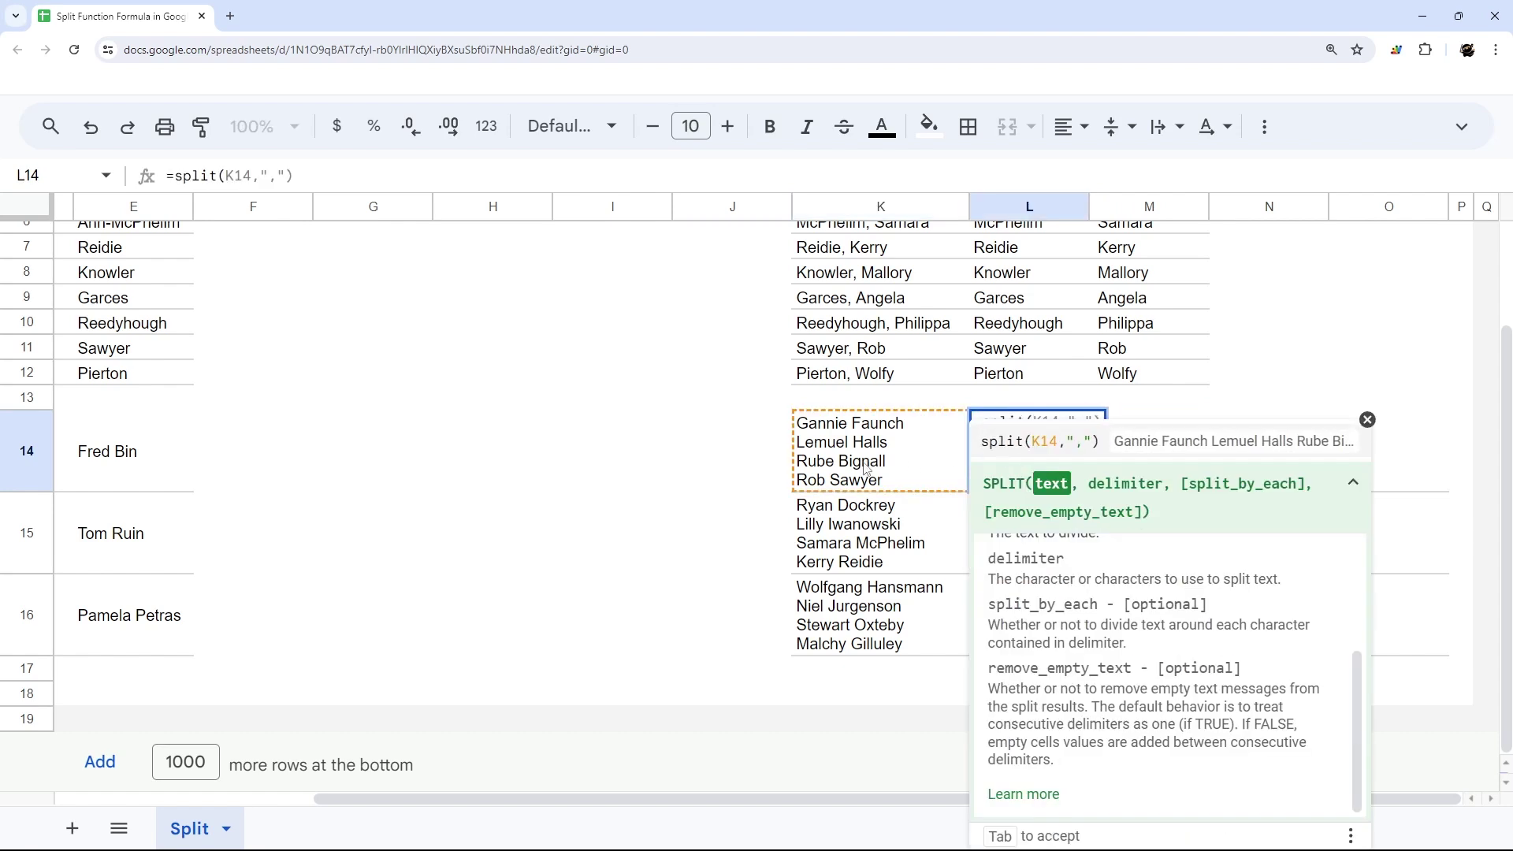
{"action": "key", "text": "BackSpace"}
{"action": "key", "text": "BackSpace"}
{"action": "key", "text": "BackSpace"}
{"action": "key", "text": "BackSpace"}
{"action": "key", "text": "BackSpace"}
{"action": "type", "text": ",\" \")"}
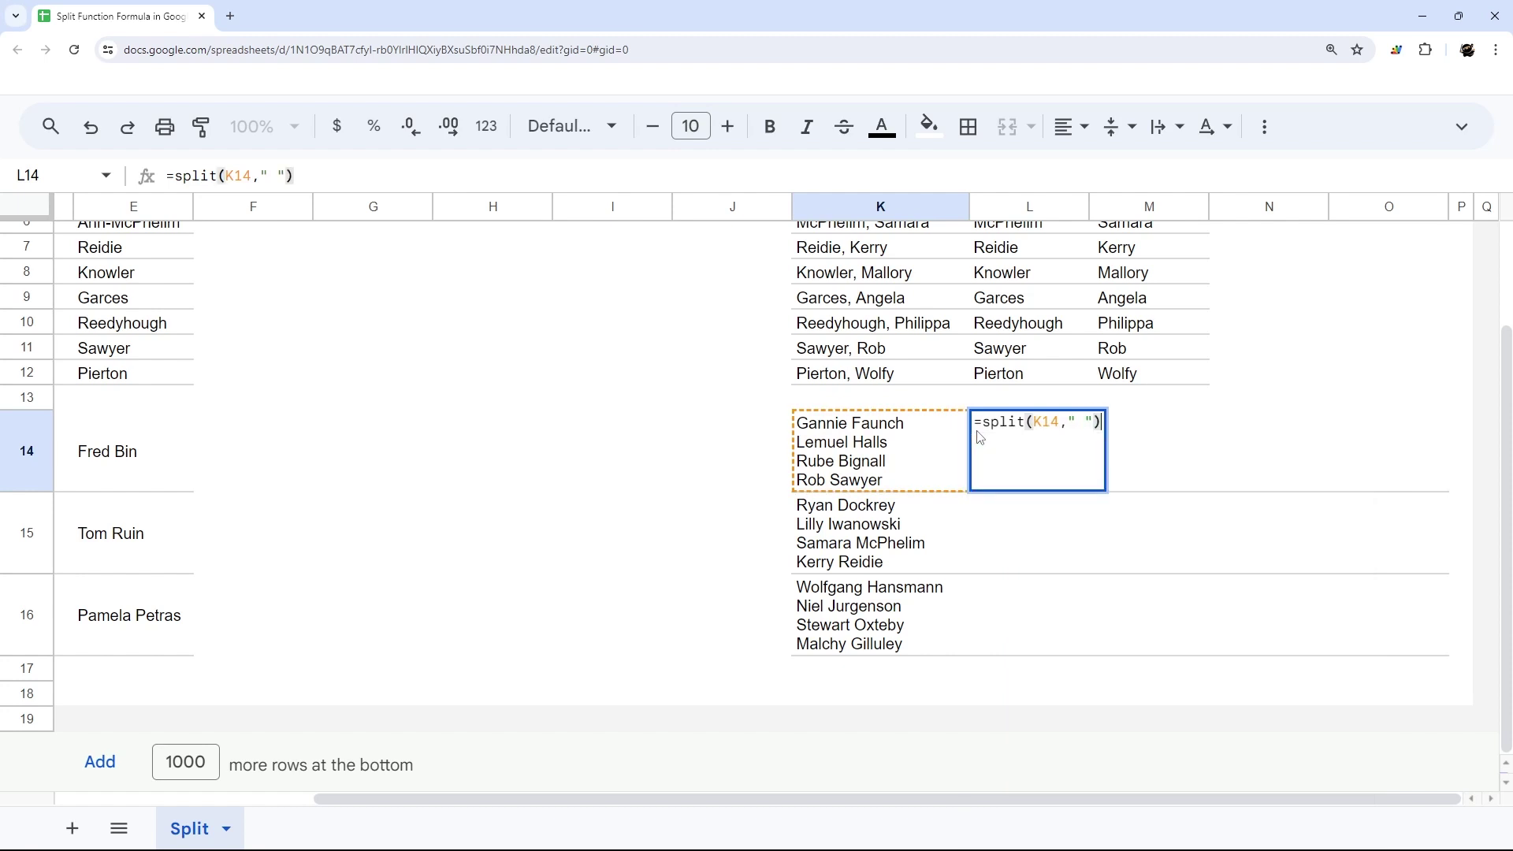
{"action": "key", "text": "Return"}
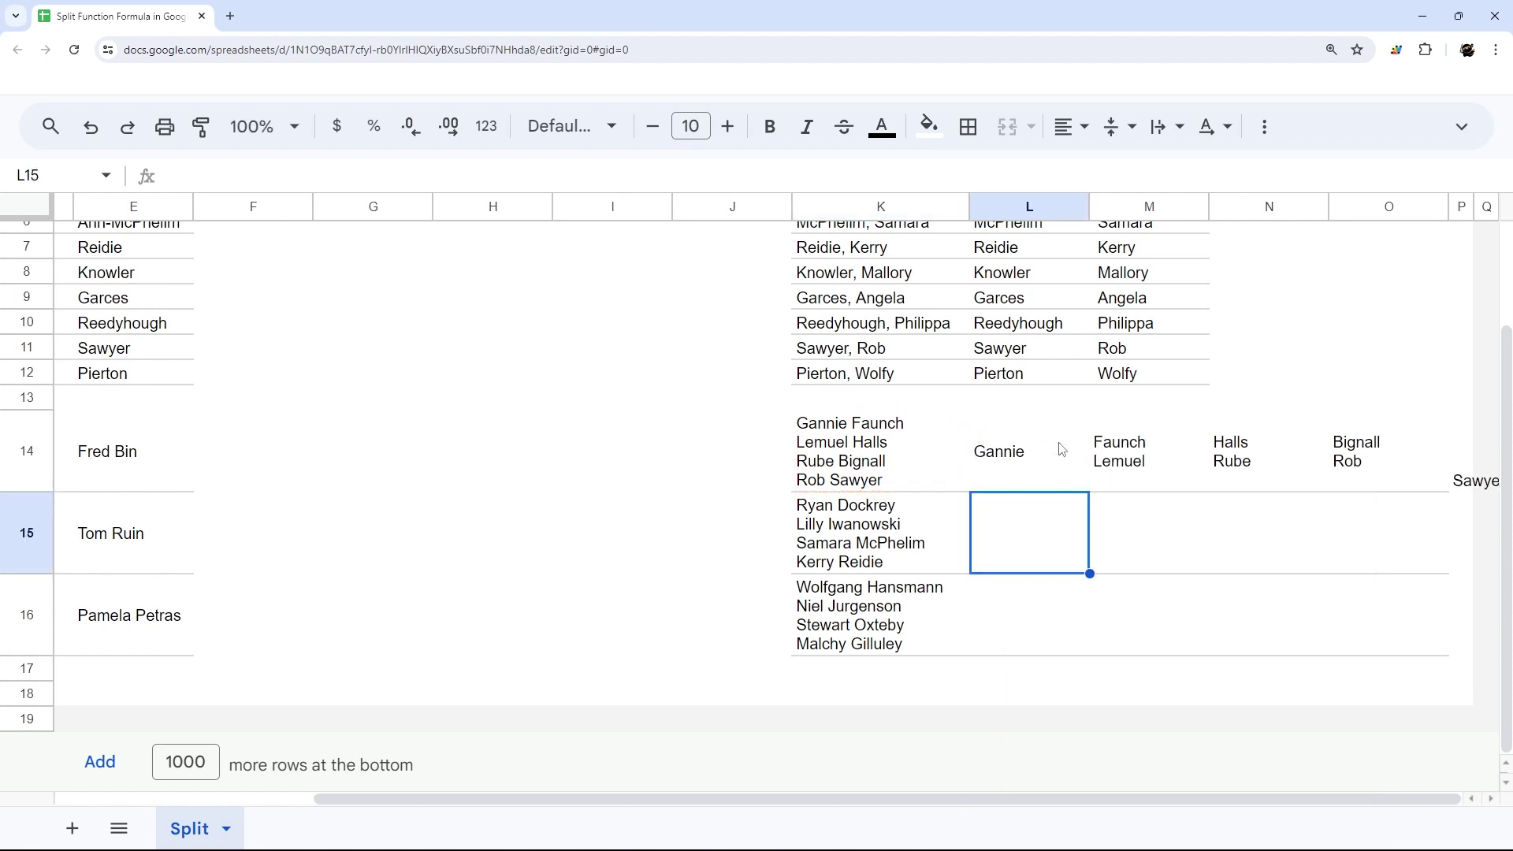
{"action": "left_click_drag", "start_coordinate": [1017, 460], "coordinate": [1096, 422]}
- Change L14's delimiter to char(10) so the four names split at line breaks
{"action": "double_click", "coordinate": [1044, 459]}
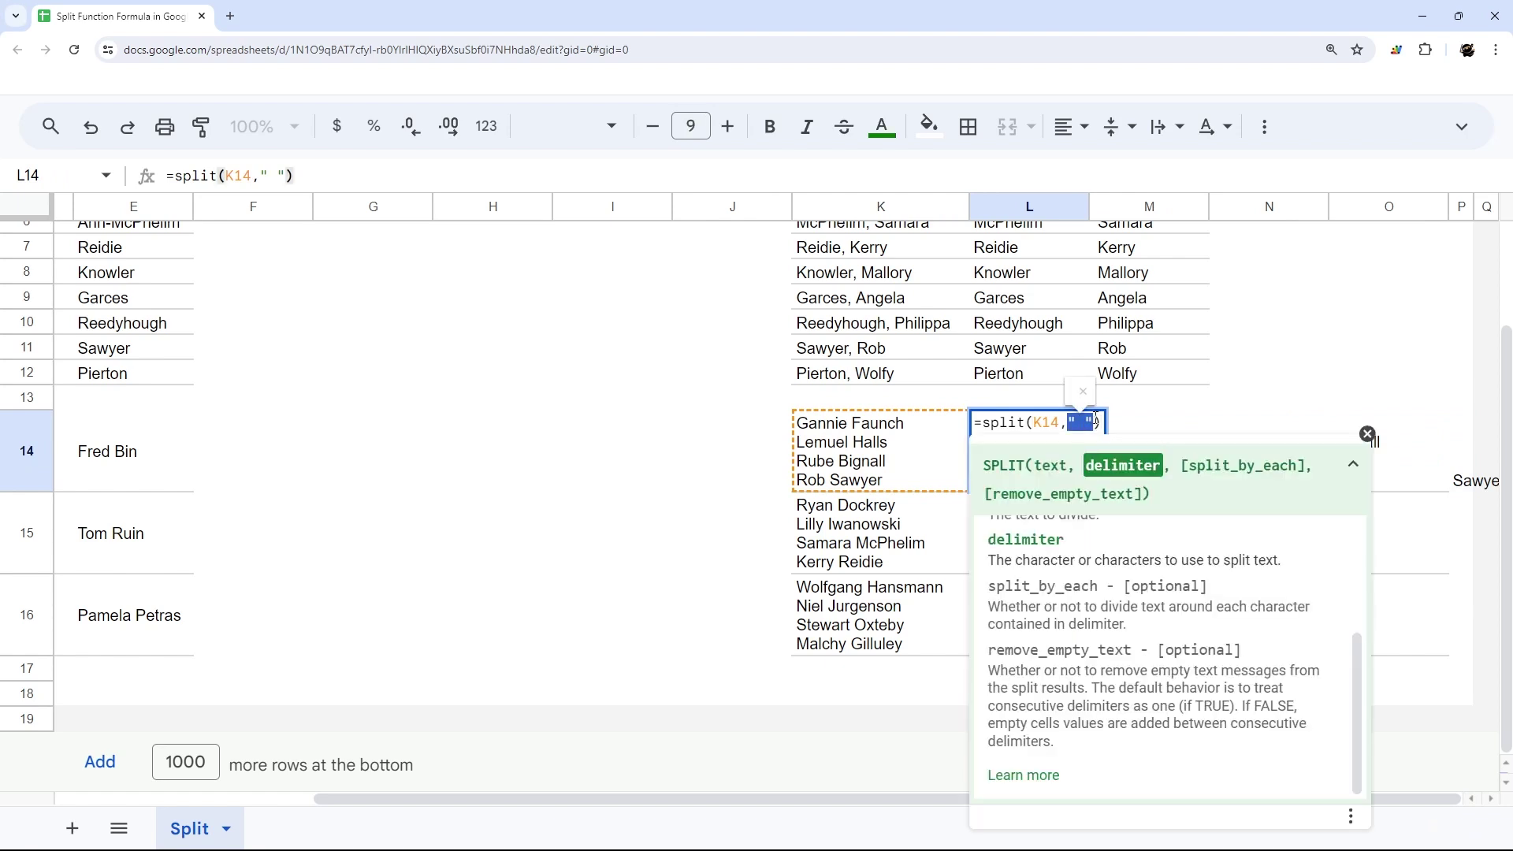
{"action": "type", "text": "cha"}
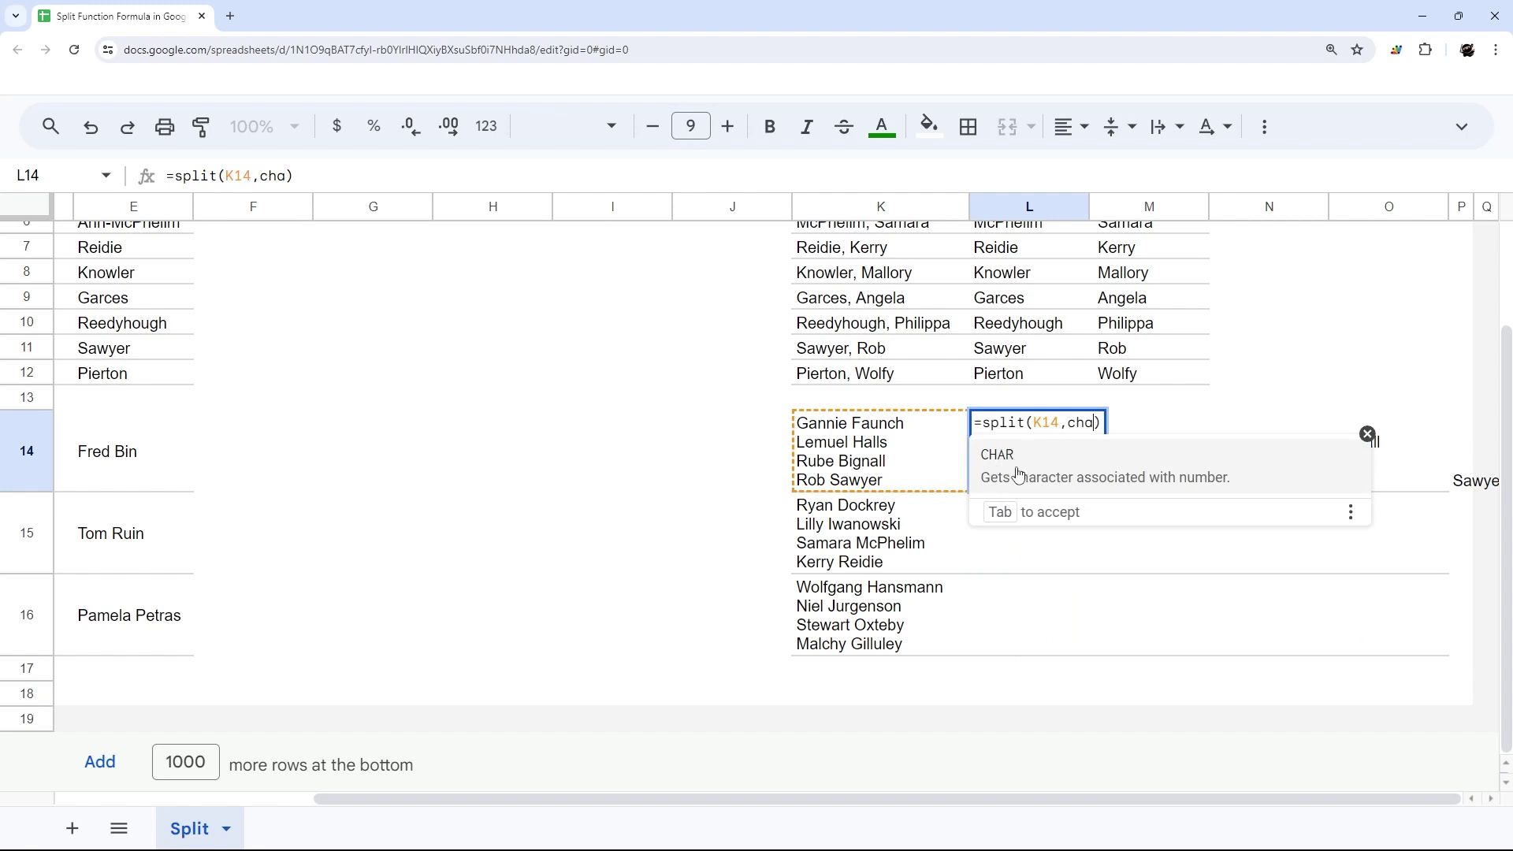
{"action": "type", "text": "r"}
{"action": "left_click", "coordinate": [1151, 465]}
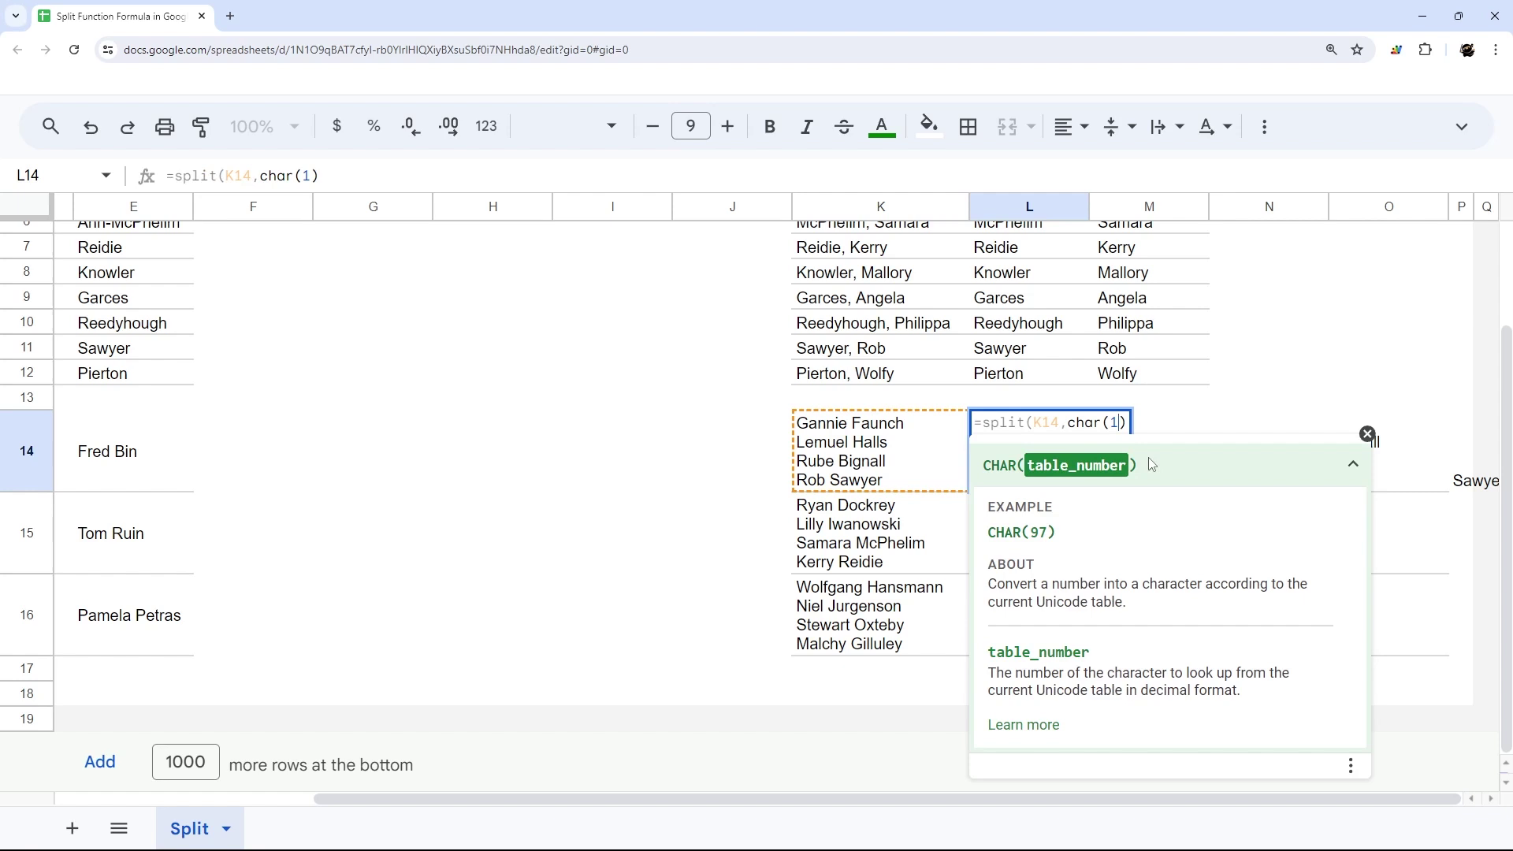
{"action": "type", "text": "10)"}
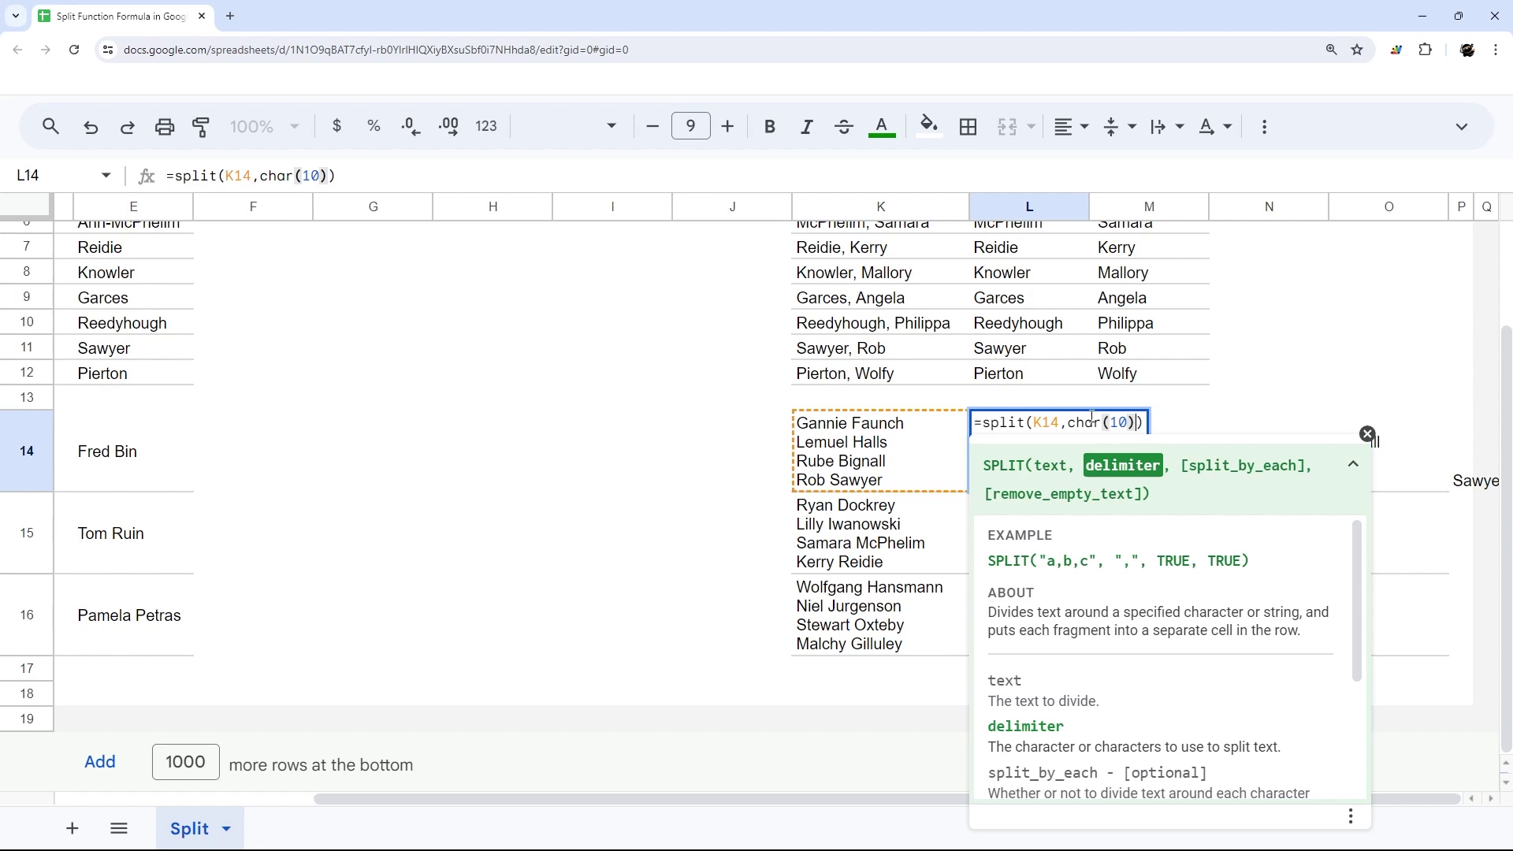
{"action": "key", "text": "Return"}
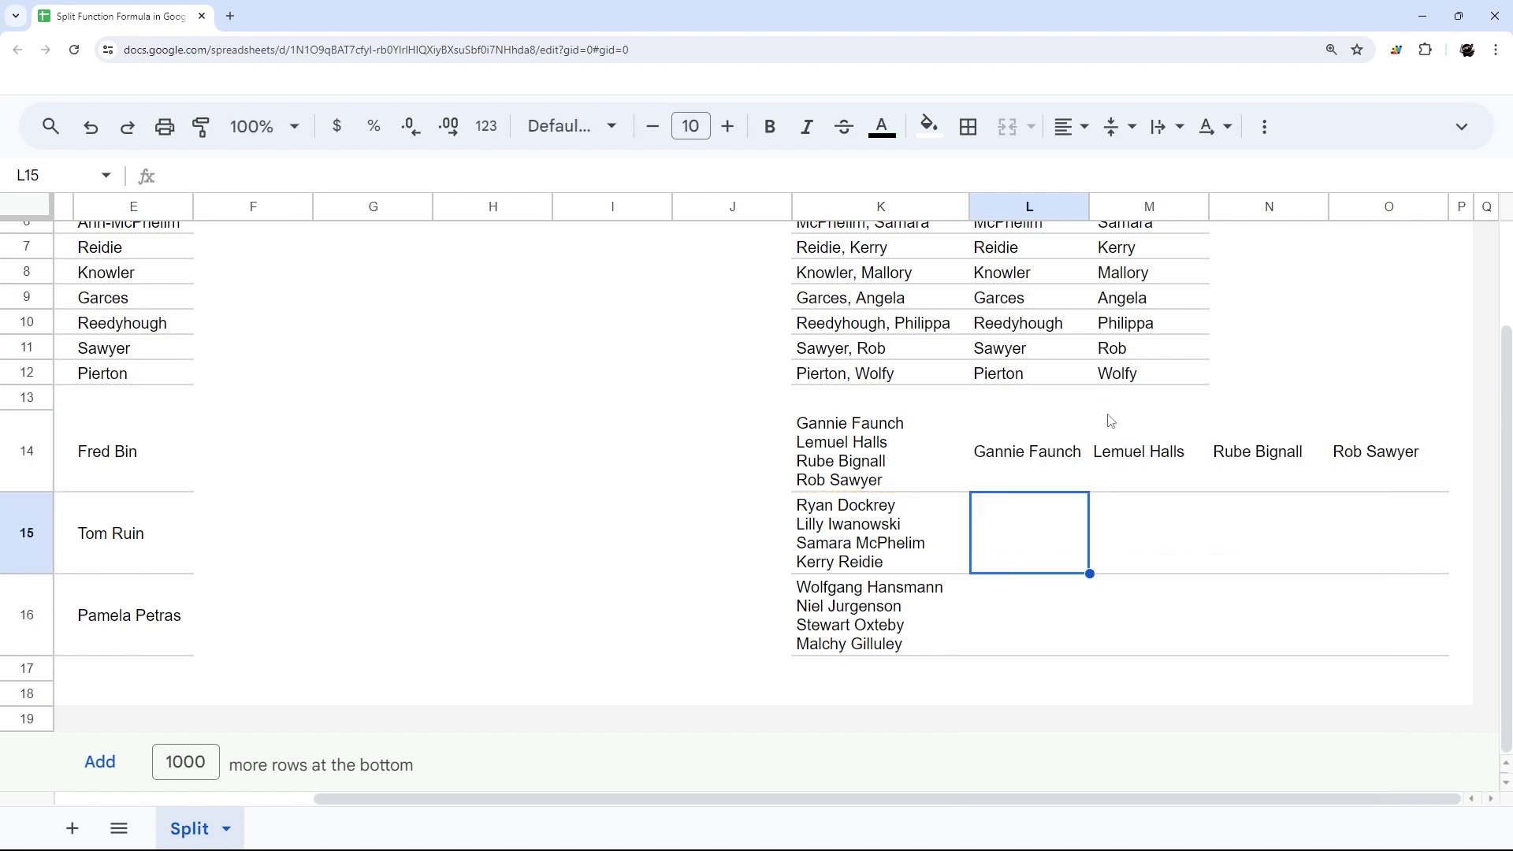
- Fill L14's line-break split down to L16, then return to the top-left of the sheet
{"action": "left_click", "coordinate": [1007, 458]}
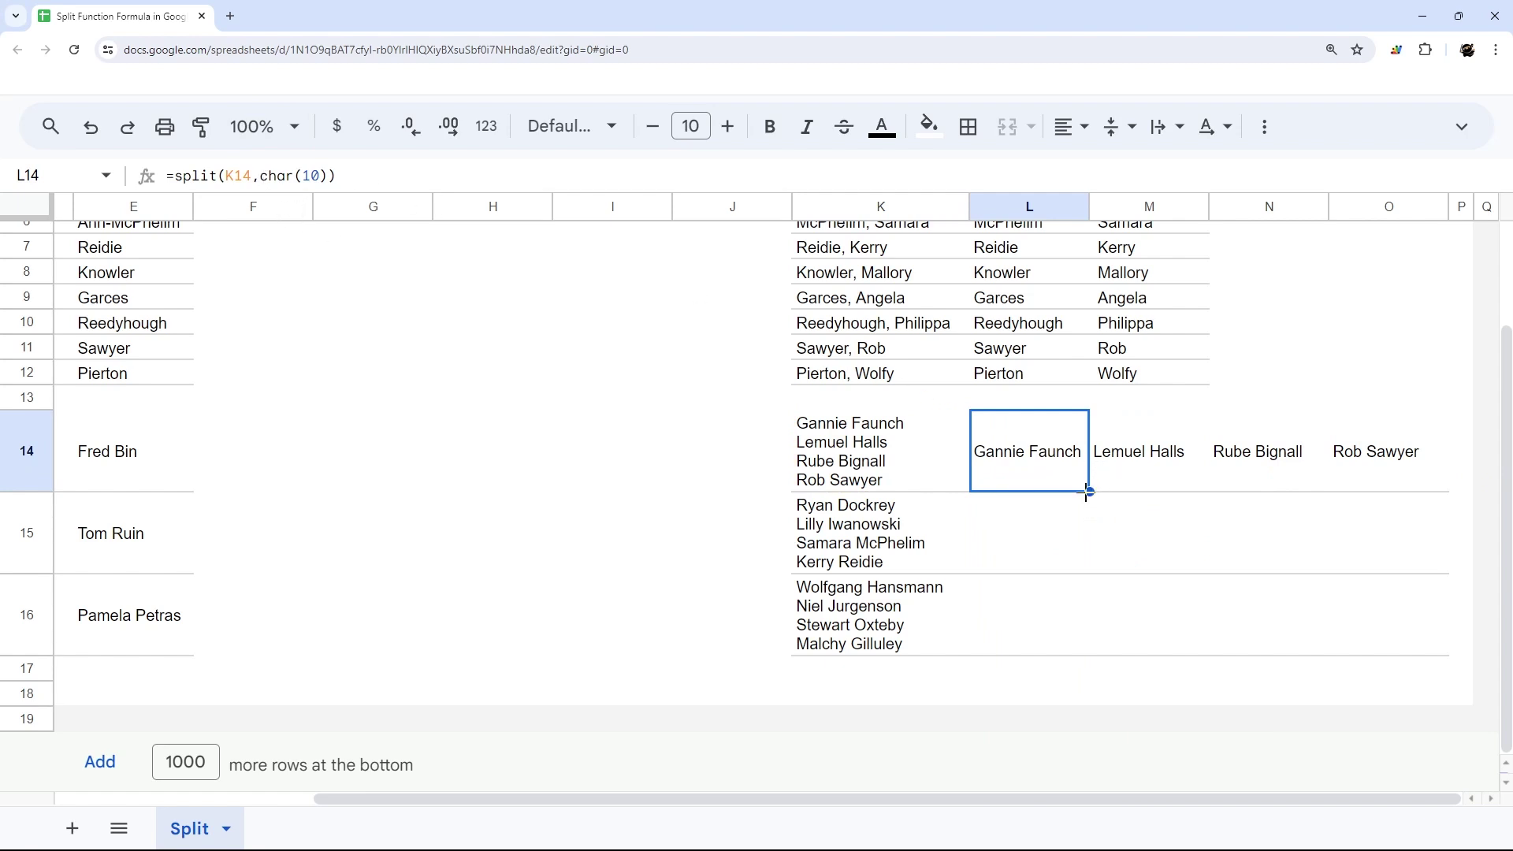
{"action": "left_click_drag", "start_coordinate": [1090, 492], "coordinate": [1062, 579]}
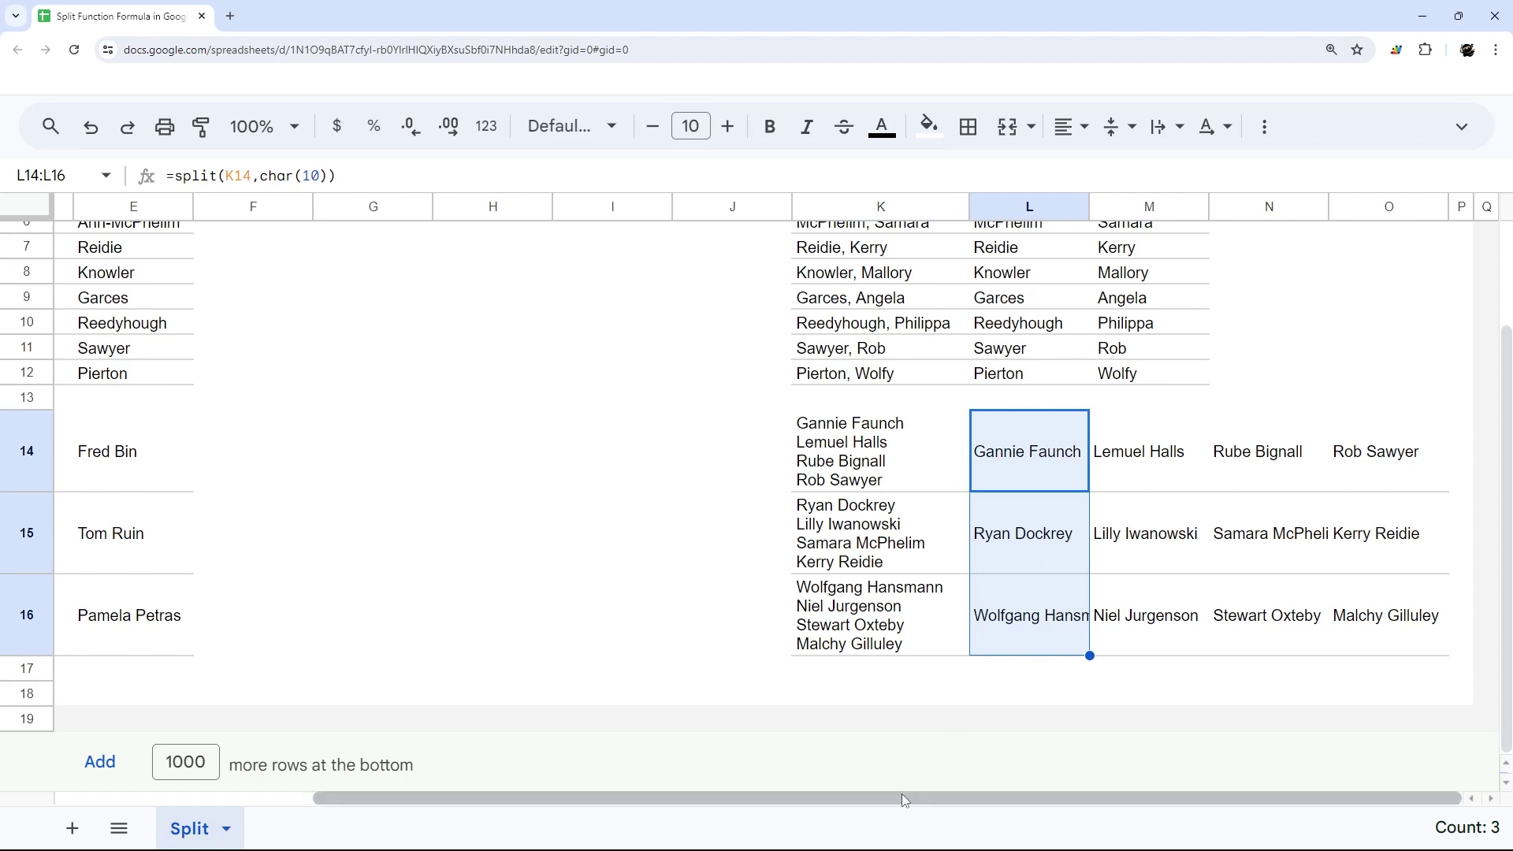
{"action": "left_click_drag", "start_coordinate": [901, 796], "coordinate": [446, 788]}
{"action": "scroll", "coordinate": [381, 550], "scroll_direction": "up", "scroll_amount": 3}
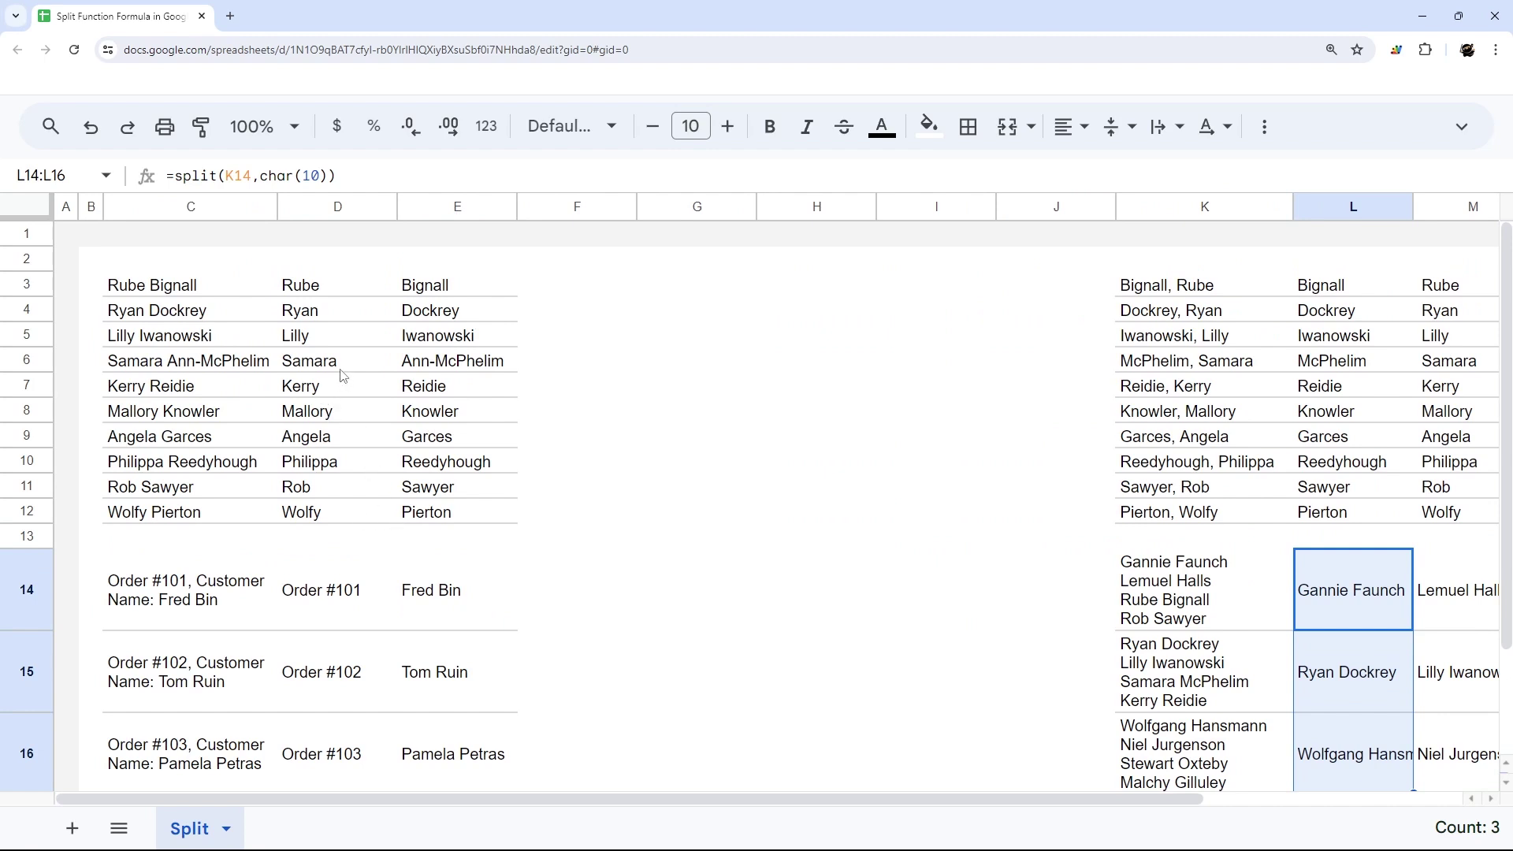
- Clear the earlier split results in D3:D12 and L3:L12
{"action": "left_click_drag", "start_coordinate": [320, 297], "coordinate": [327, 510]}
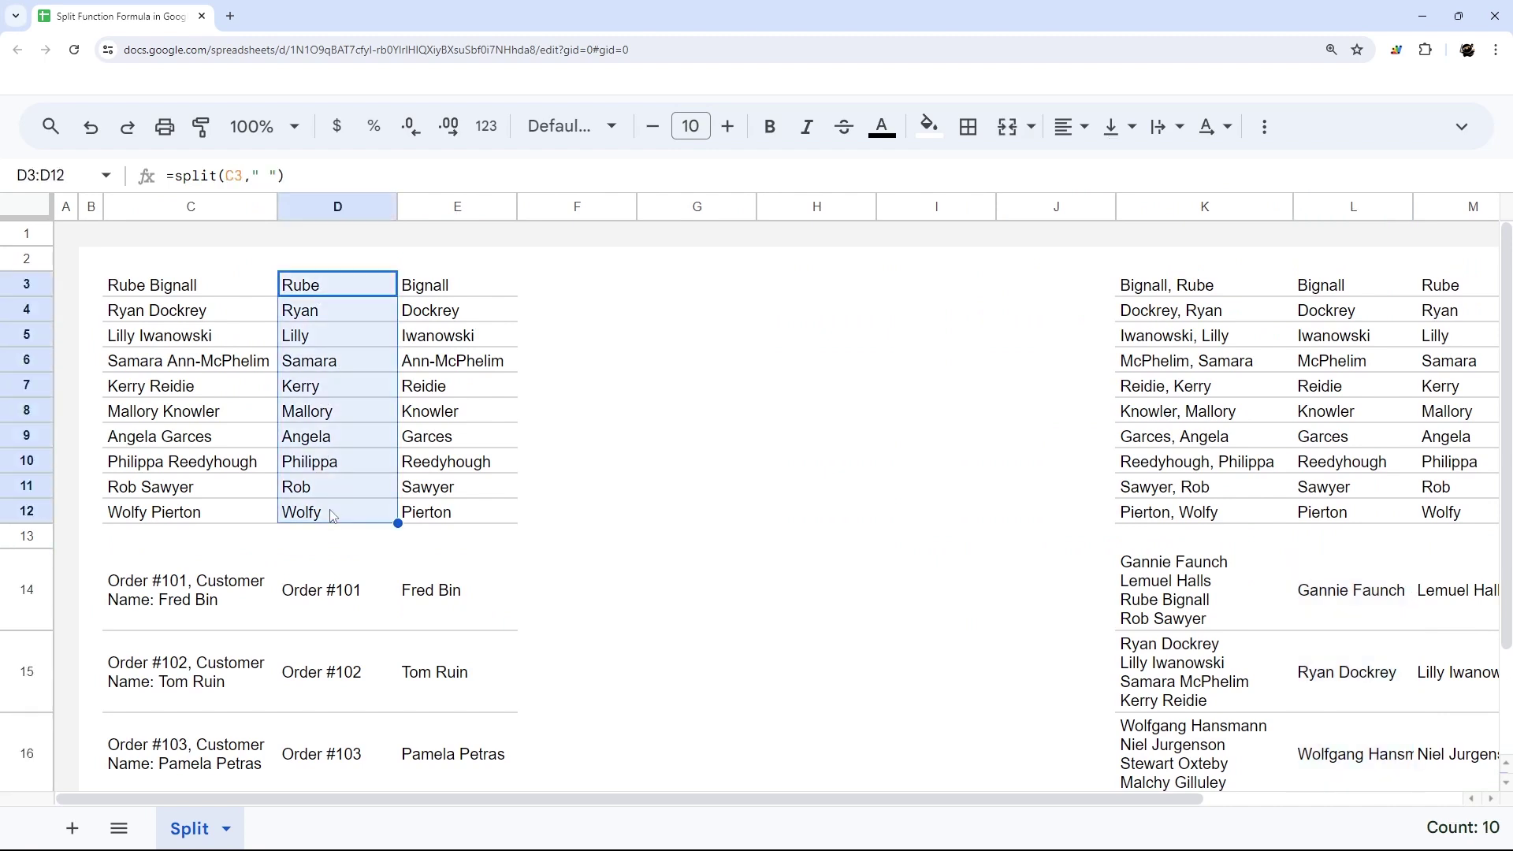
{"action": "key", "text": "Delete"}
{"action": "left_click", "coordinate": [497, 312]}
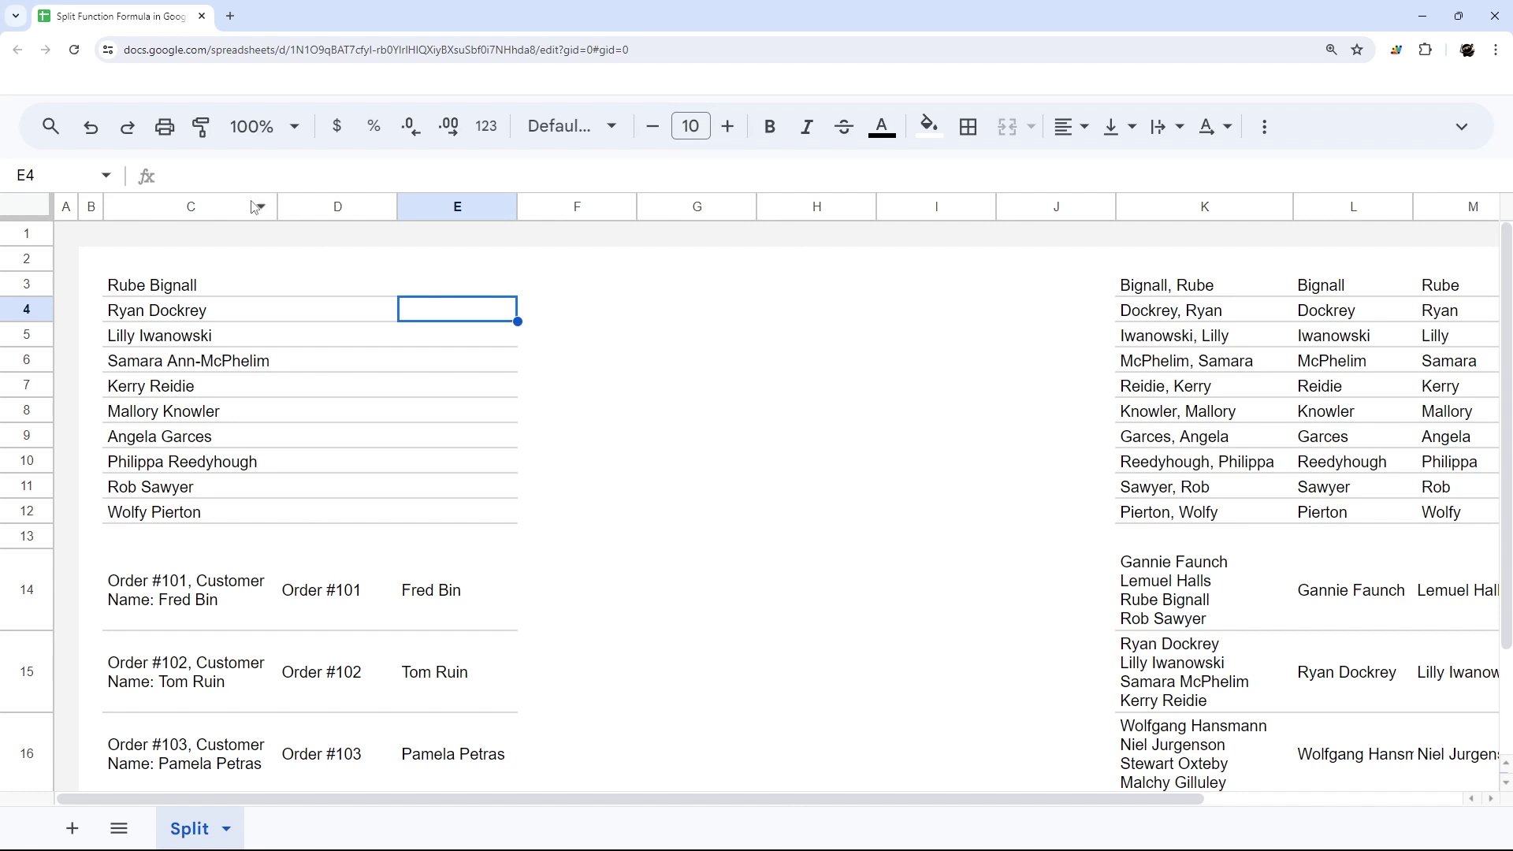
{"action": "left_click", "coordinate": [1461, 126]}
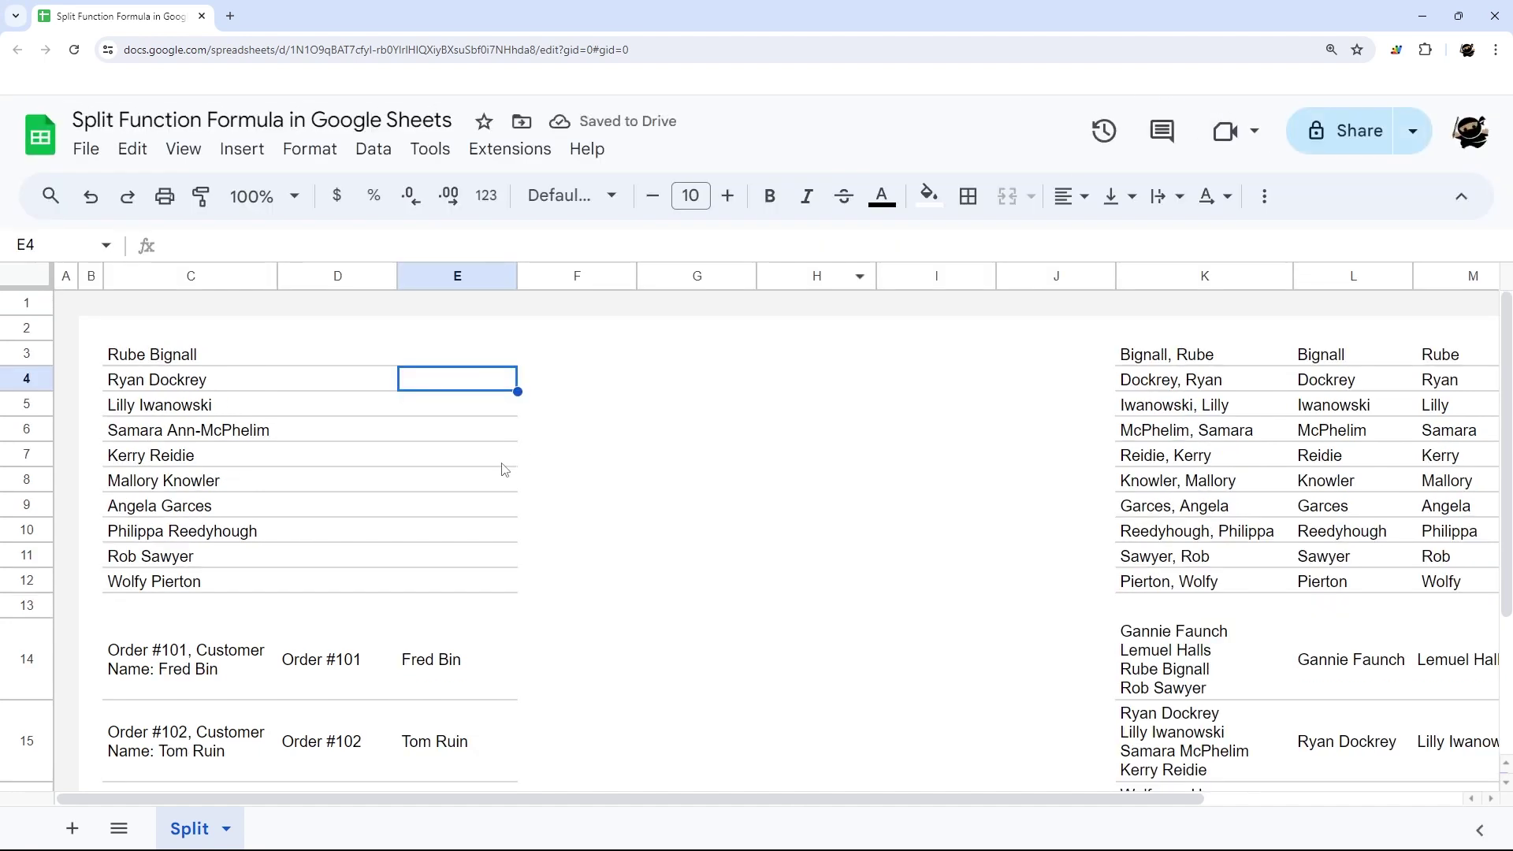
{"action": "left_click_drag", "start_coordinate": [1323, 355], "coordinate": [1331, 581]}
{"action": "key", "text": "Delete"}
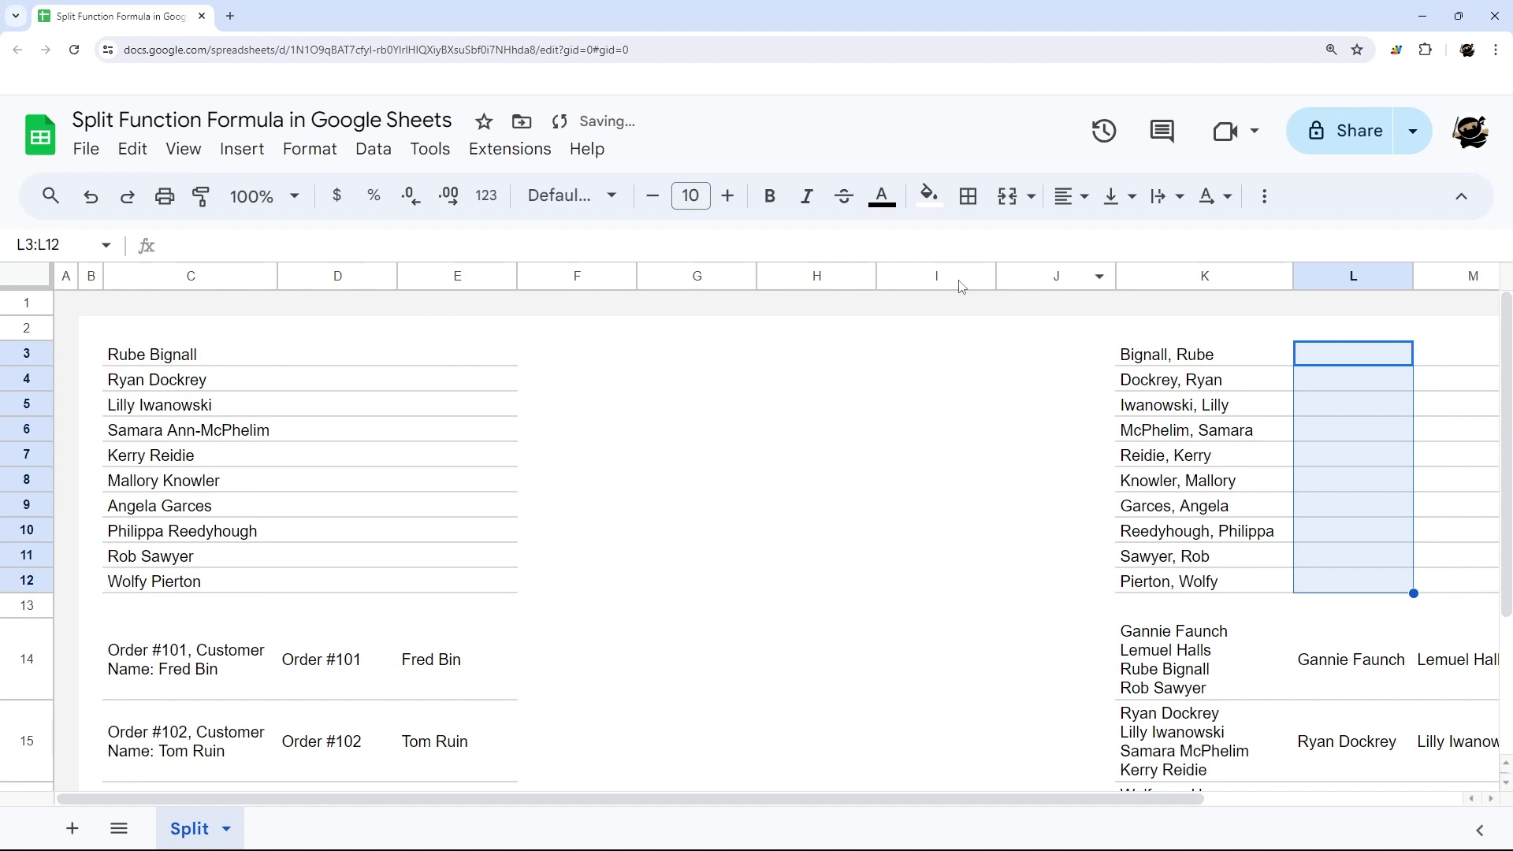
- Delete the empty columns F through I
{"action": "left_click_drag", "start_coordinate": [942, 287], "coordinate": [575, 276]}
{"action": "right_click", "coordinate": [578, 276]}
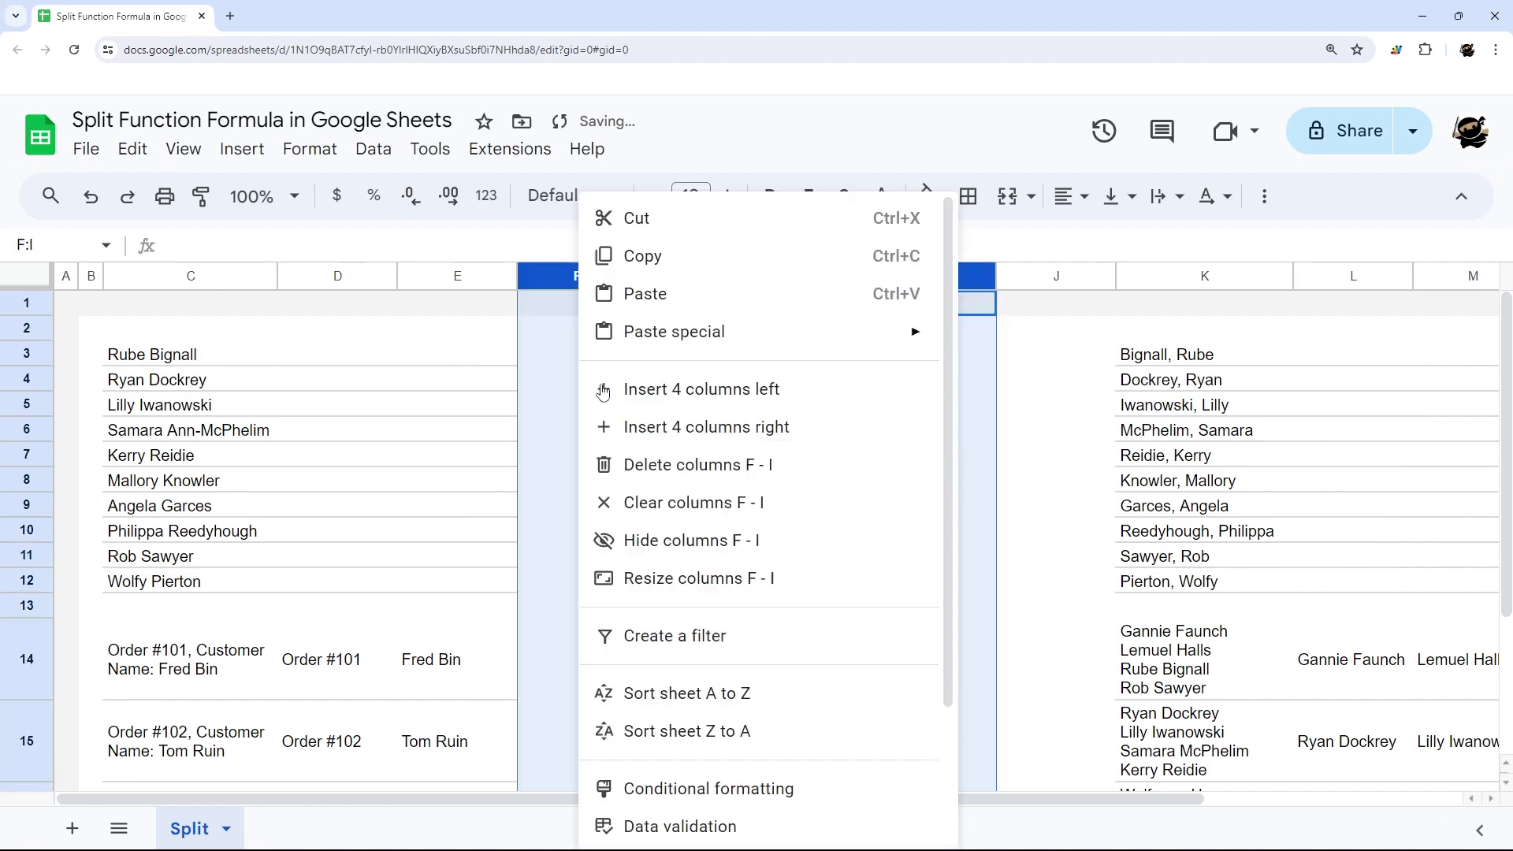
{"action": "left_click", "coordinate": [641, 469]}
{"action": "left_click", "coordinate": [646, 457]}
- Select the full names in C3:C12 after comparing them with the comma list in column G
{"action": "left_click", "coordinate": [149, 359]}
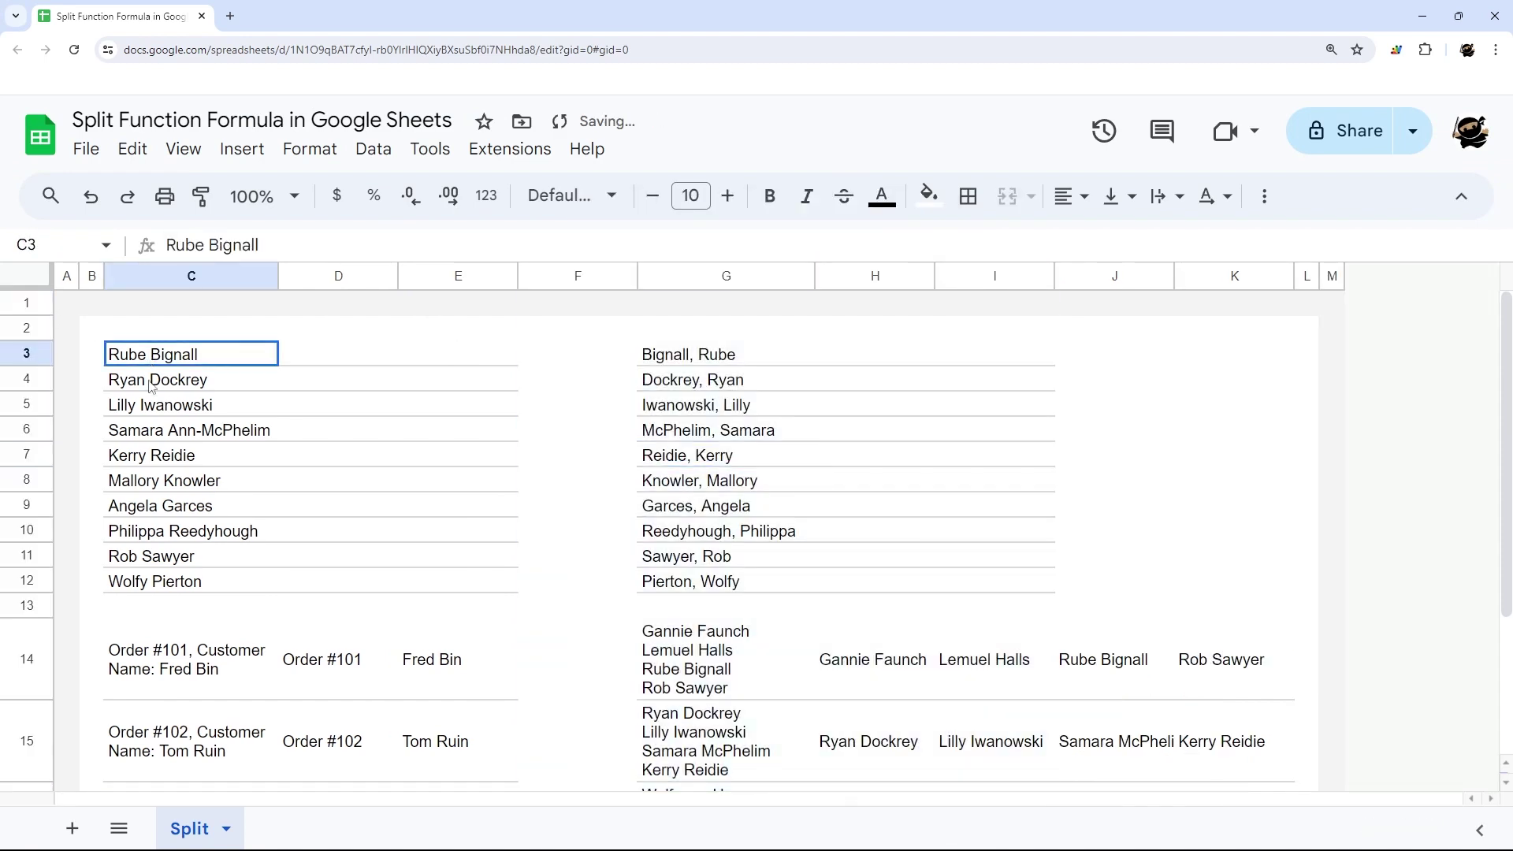
{"action": "left_click_drag", "start_coordinate": [153, 386], "coordinate": [150, 587]}
{"action": "left_click_drag", "start_coordinate": [713, 356], "coordinate": [671, 576]}
{"action": "left_click_drag", "start_coordinate": [158, 359], "coordinate": [157, 583]}
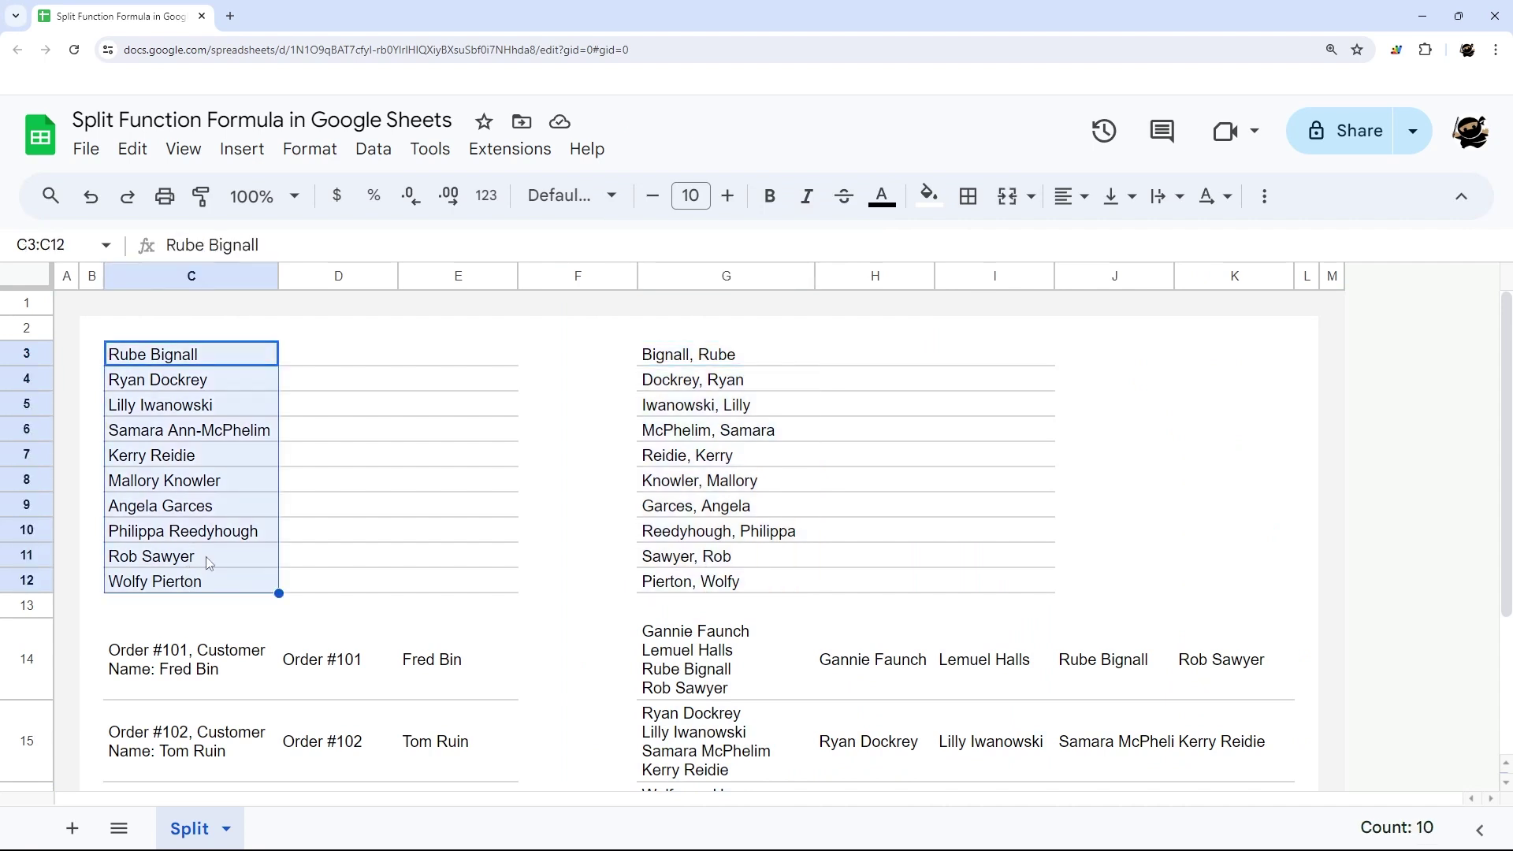
- Split C3:C12 into columns with the Space separator and select the resulting first and last names
{"action": "left_click", "coordinate": [371, 149]}
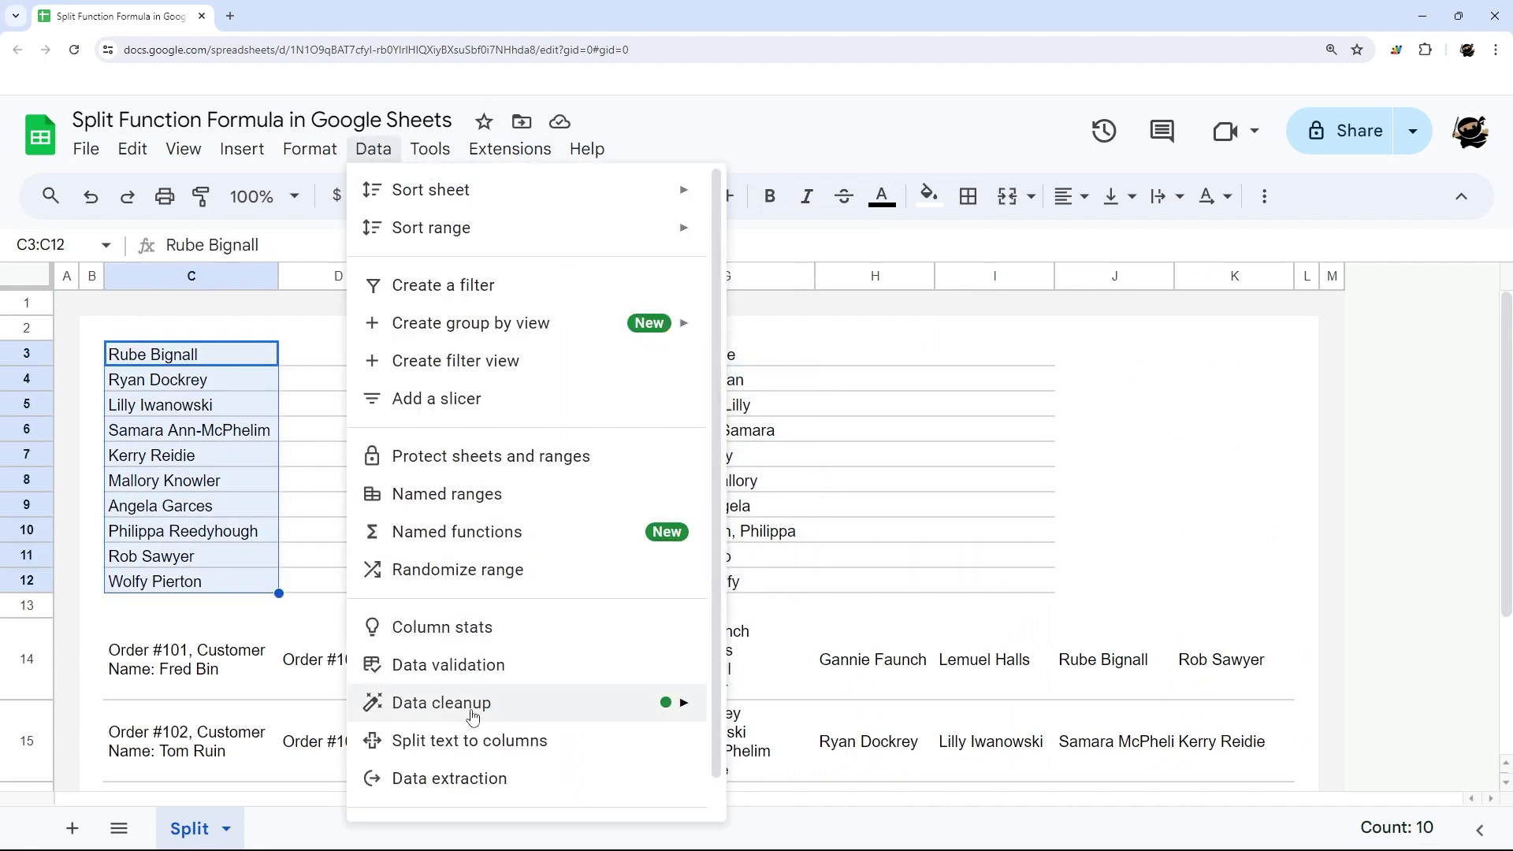
{"action": "left_click", "coordinate": [463, 742]}
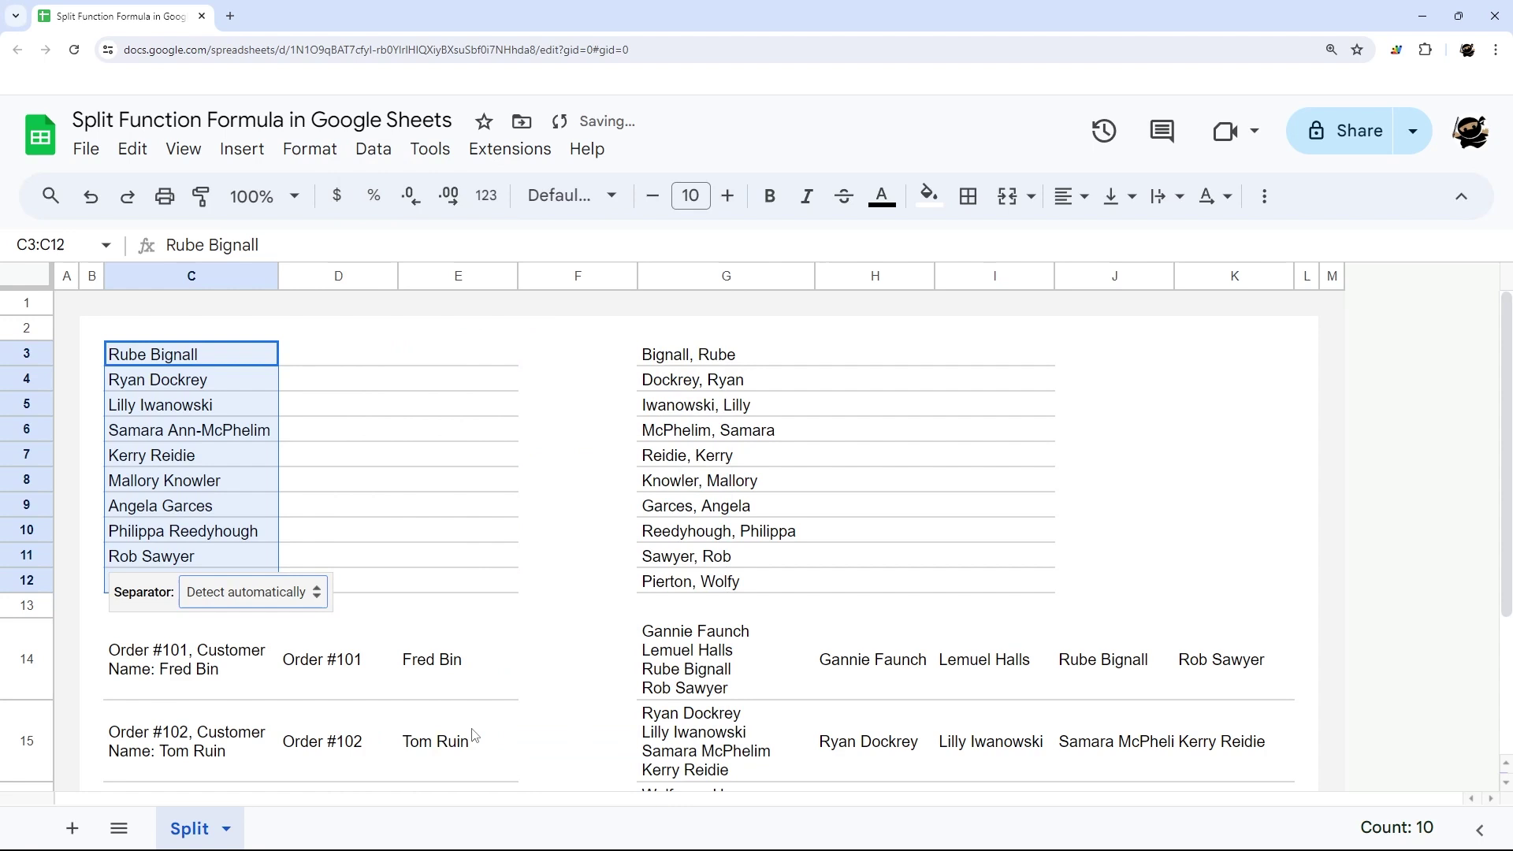
{"action": "left_click", "coordinate": [194, 589]}
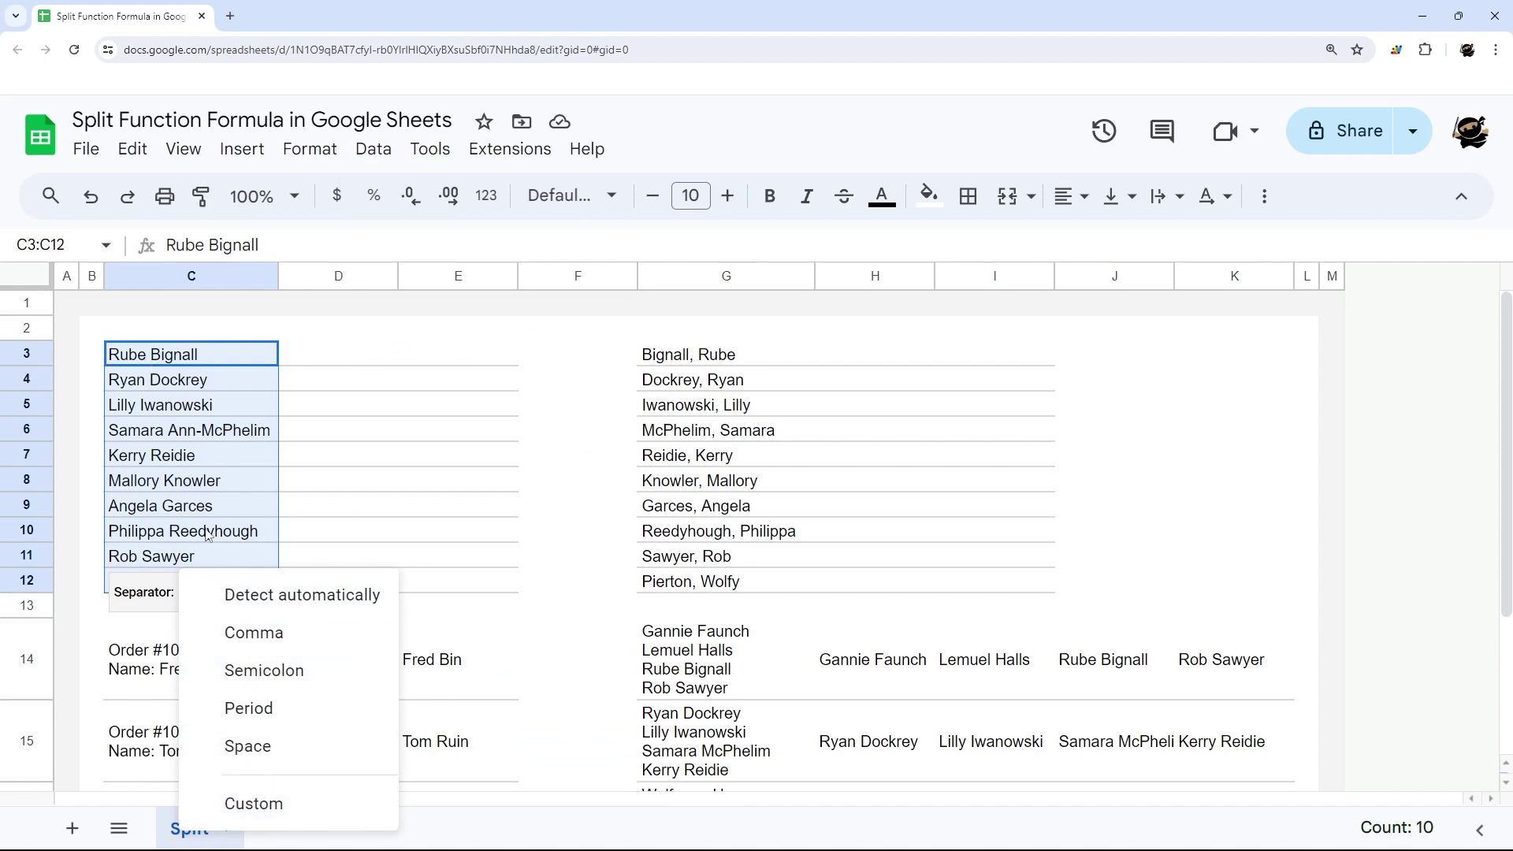
{"action": "left_click", "coordinate": [248, 746]}
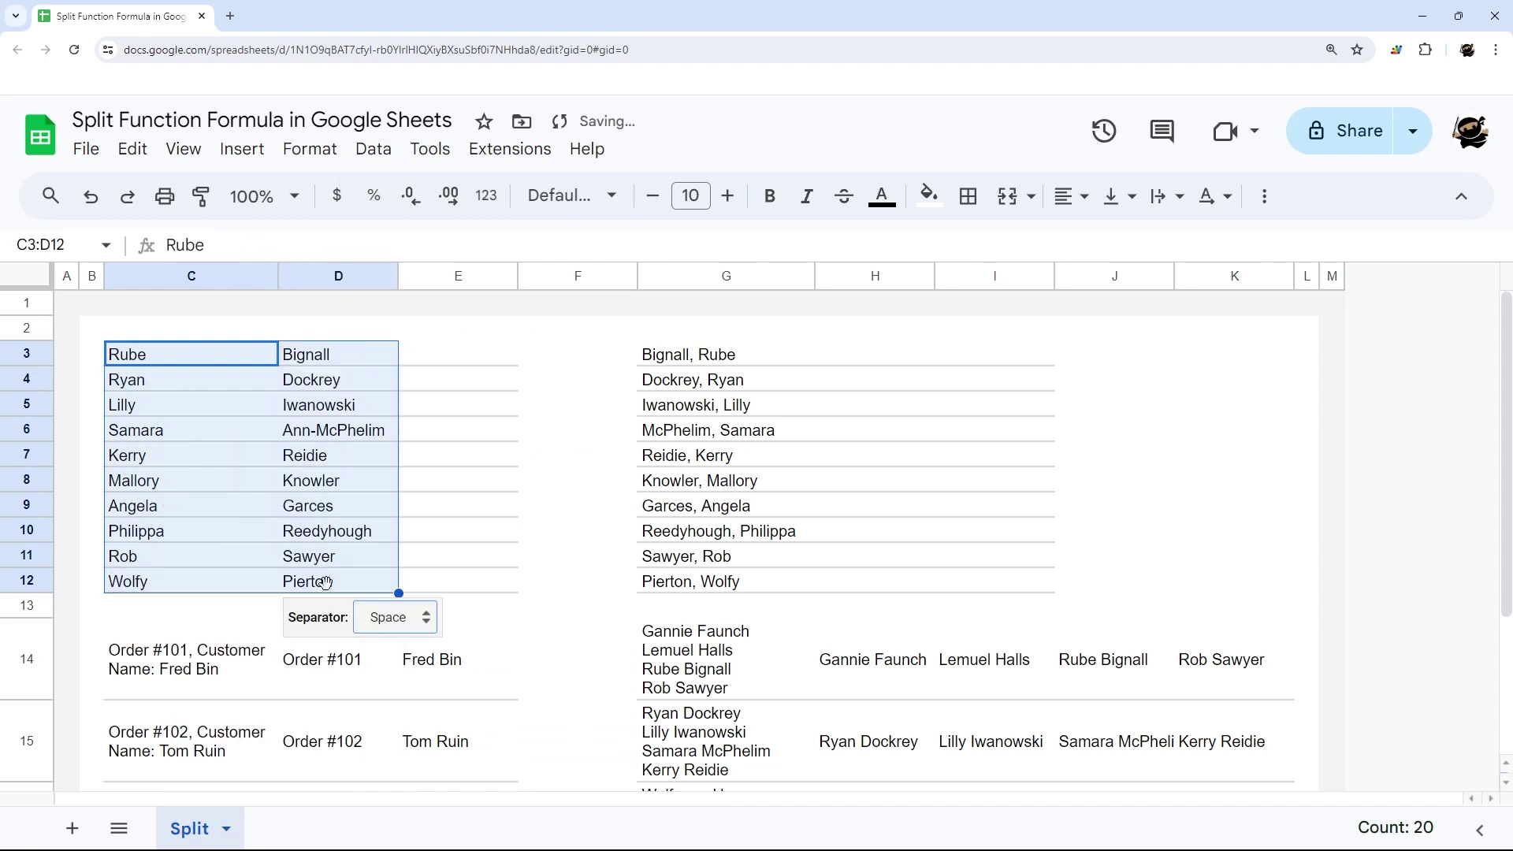
{"action": "left_click", "coordinate": [533, 490]}
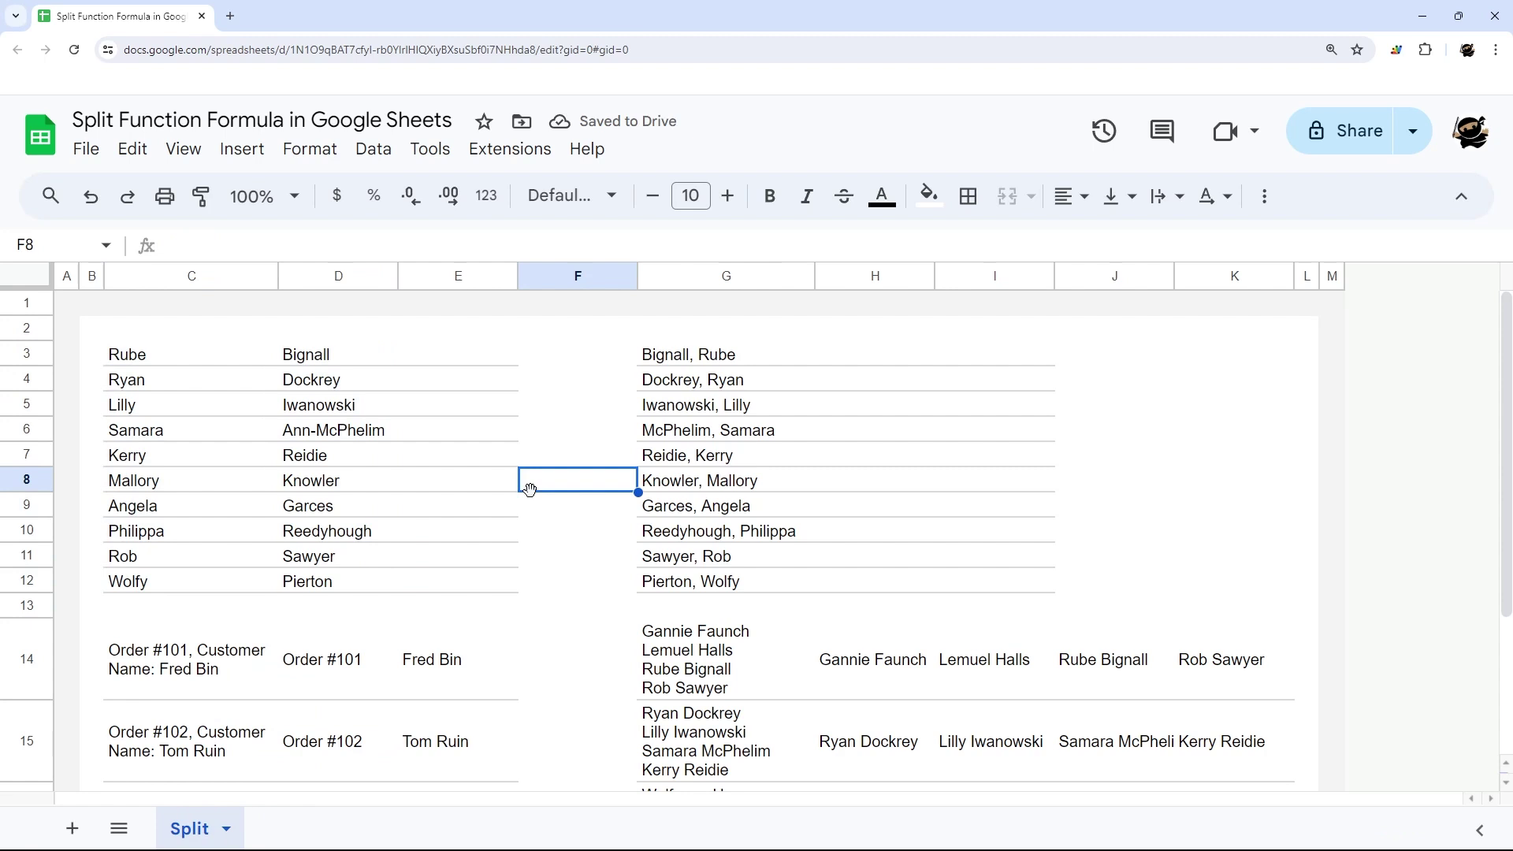
{"action": "left_click_drag", "start_coordinate": [182, 362], "coordinate": [320, 583]}
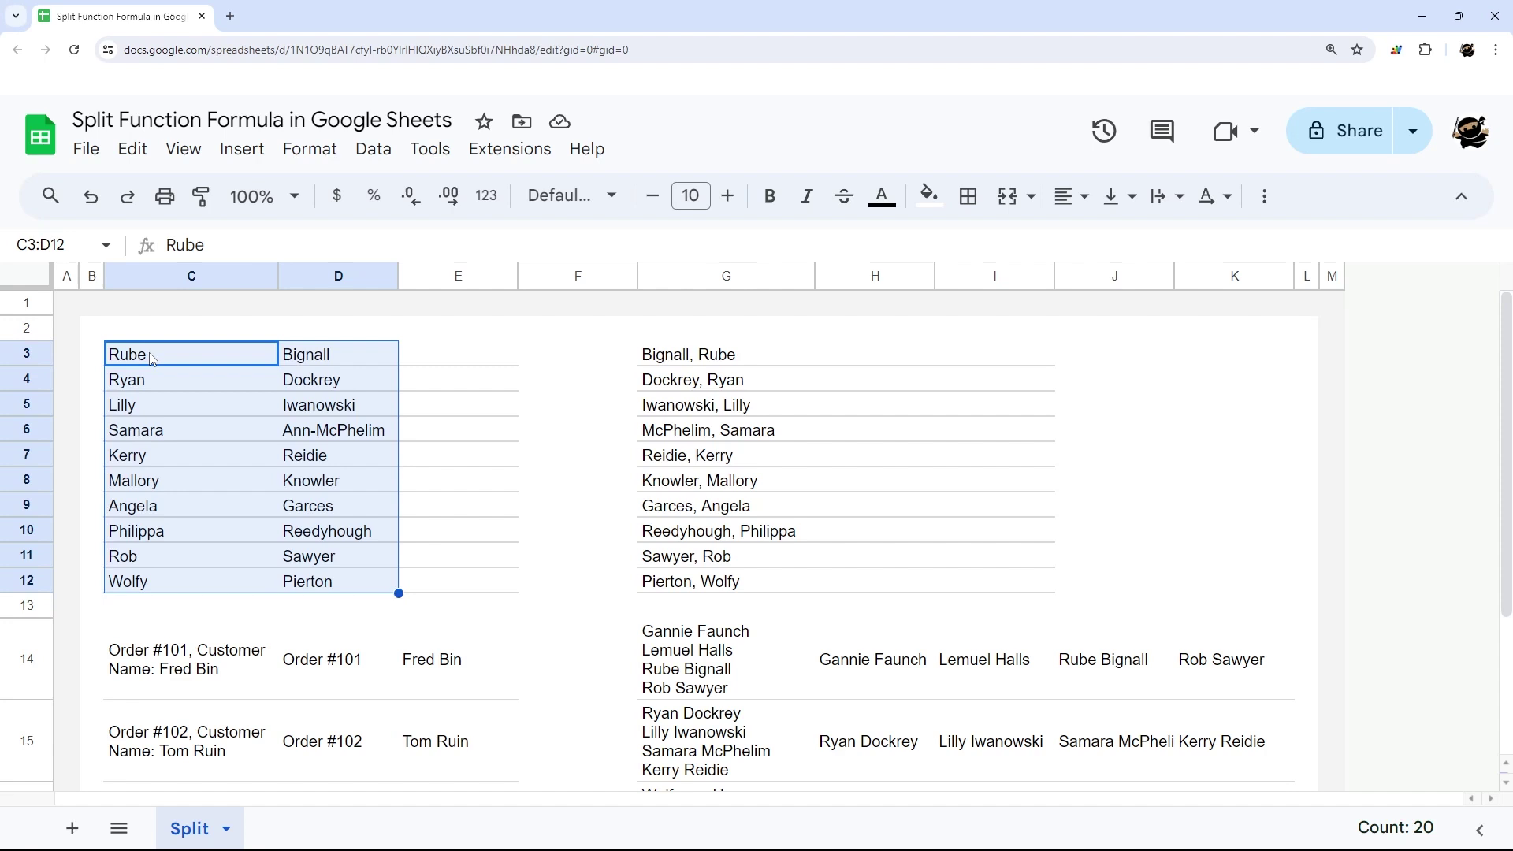
{"action": "left_click_drag", "start_coordinate": [152, 358], "coordinate": [324, 596]}
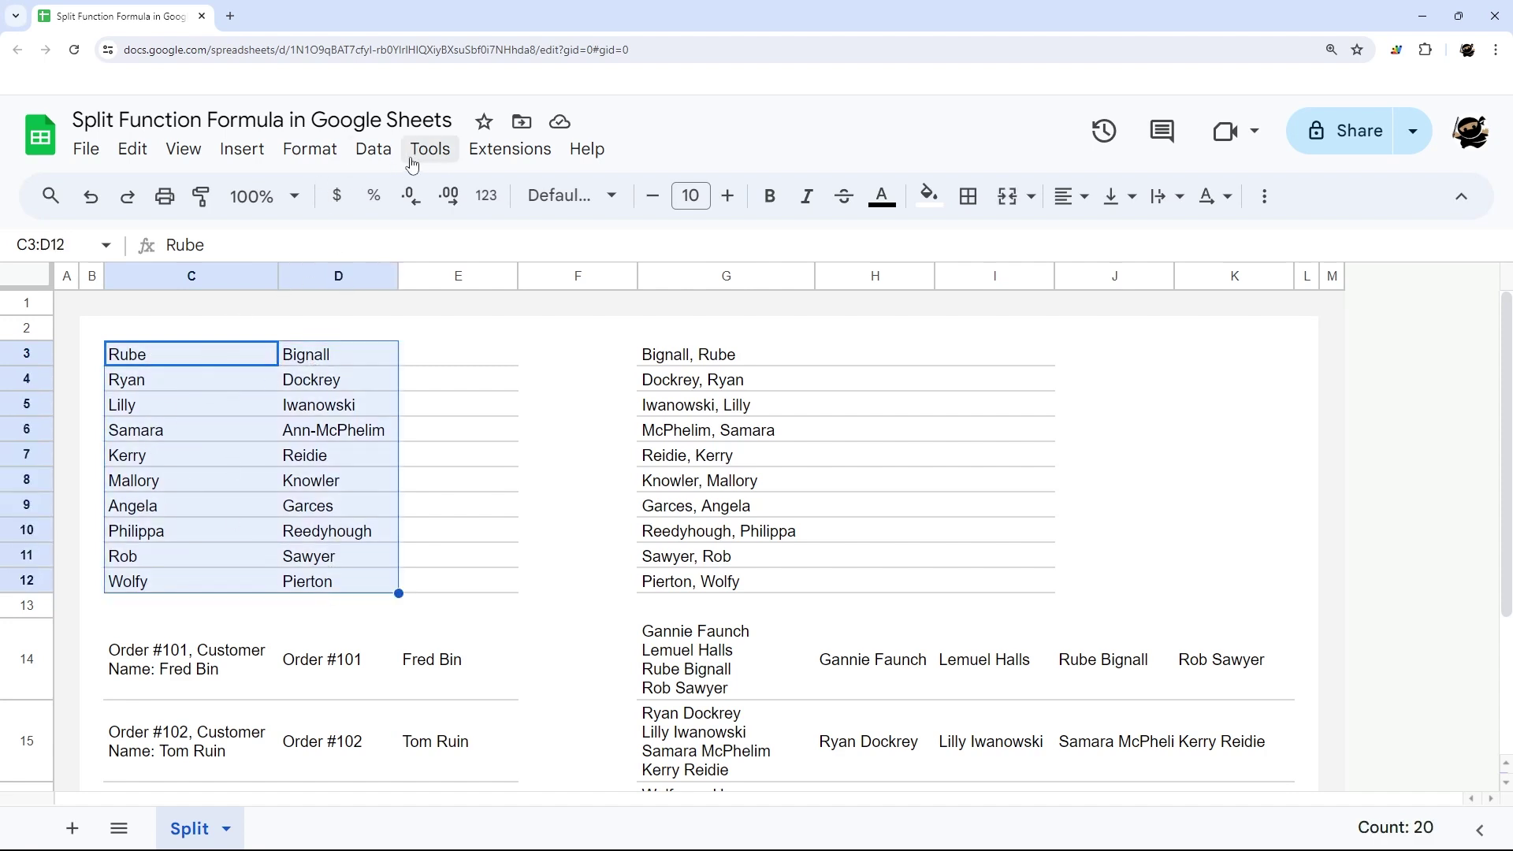
- Select G3:G12 and split the 'Surname, First' names into columns using the Comma separator
{"action": "left_click", "coordinate": [373, 149]}
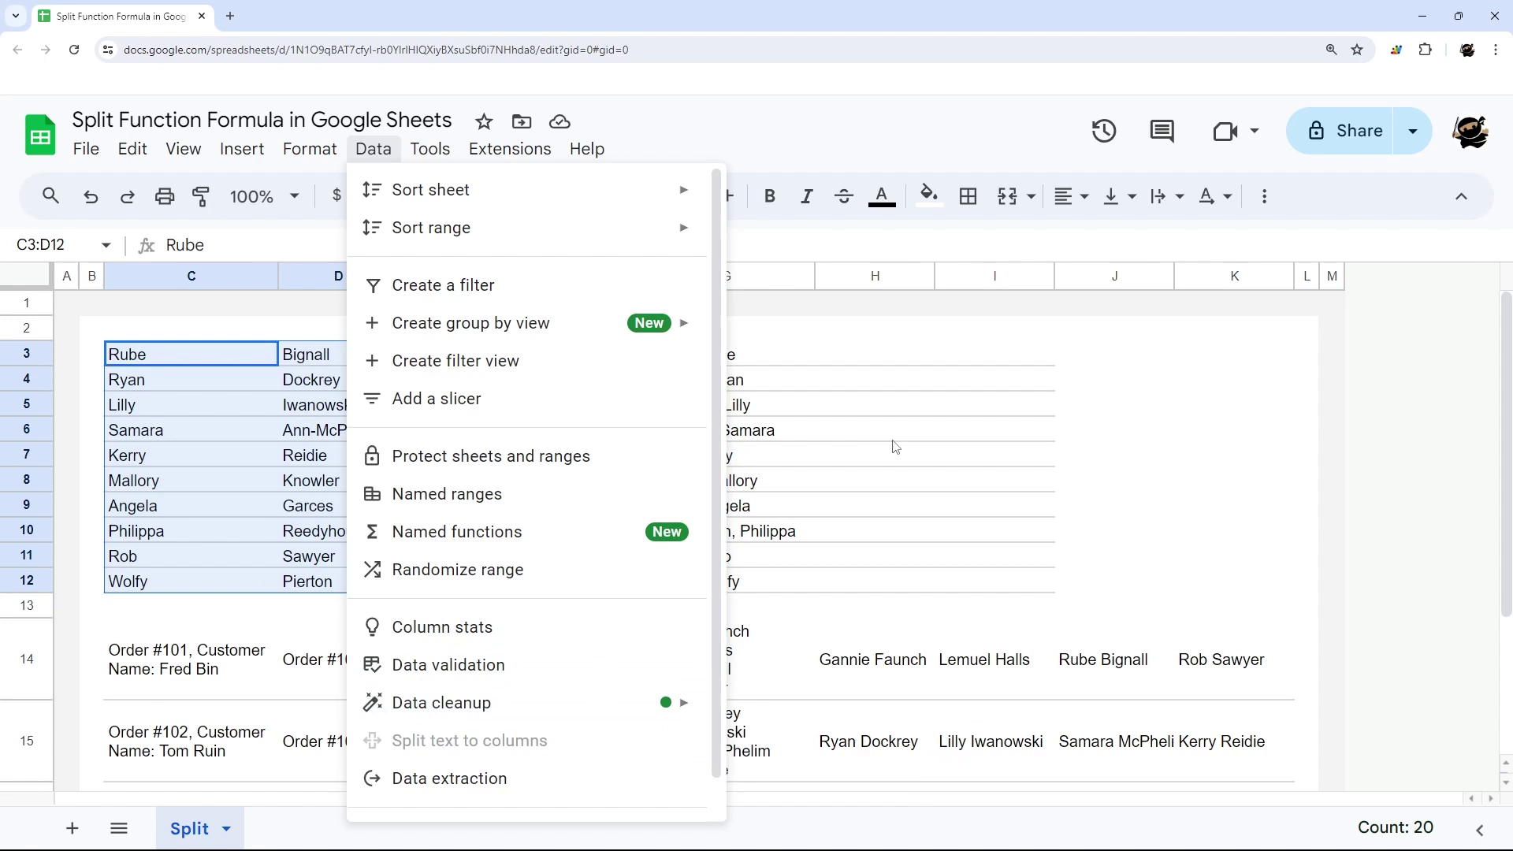
{"action": "left_click", "coordinate": [901, 386]}
{"action": "left_click_drag", "start_coordinate": [713, 356], "coordinate": [709, 592]}
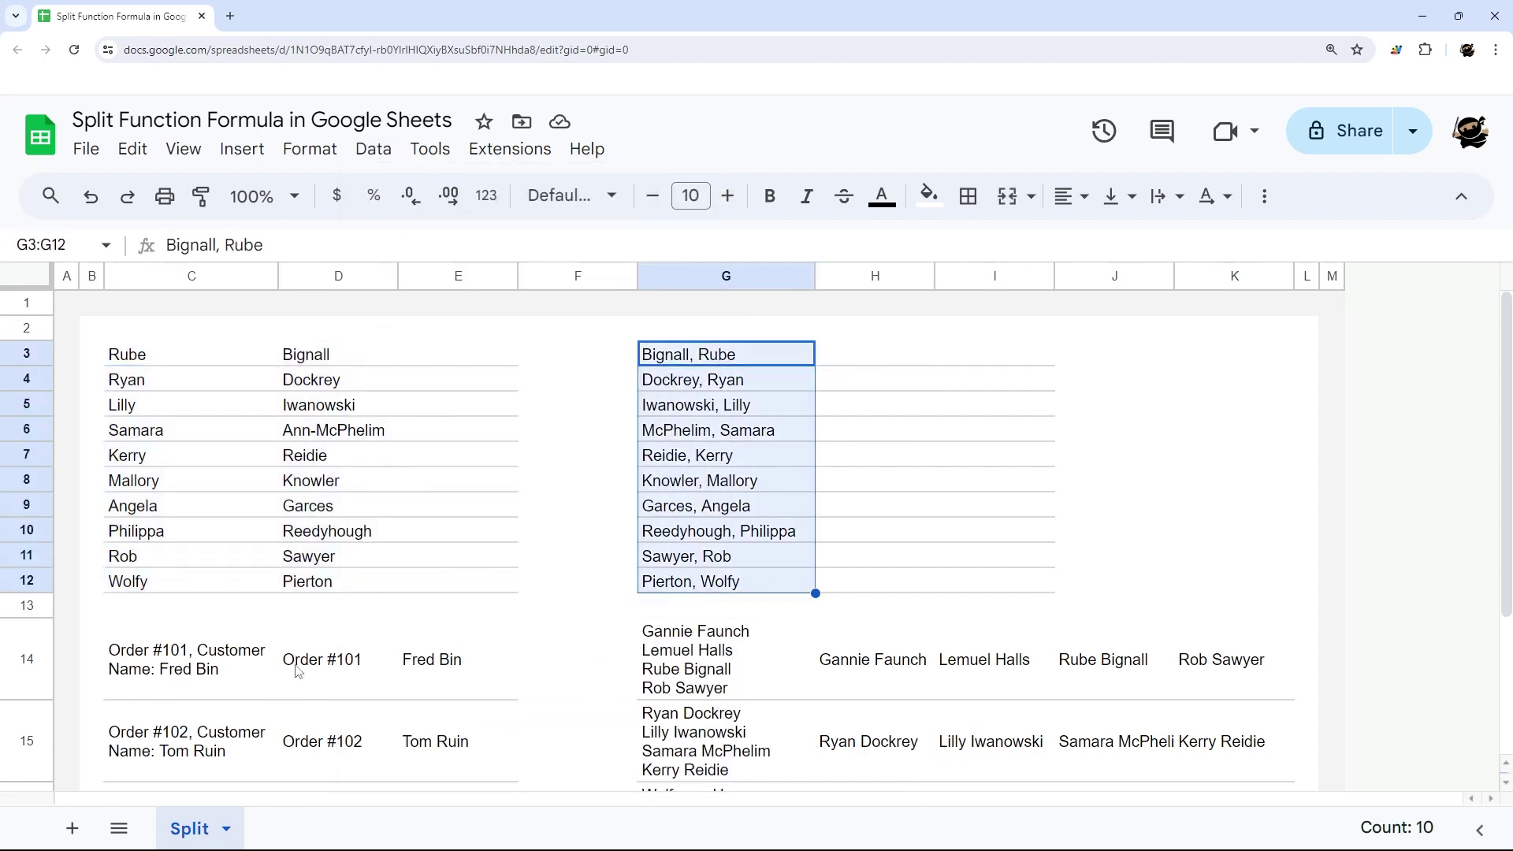
{"action": "left_click", "coordinate": [382, 156]}
{"action": "left_click", "coordinate": [463, 739]}
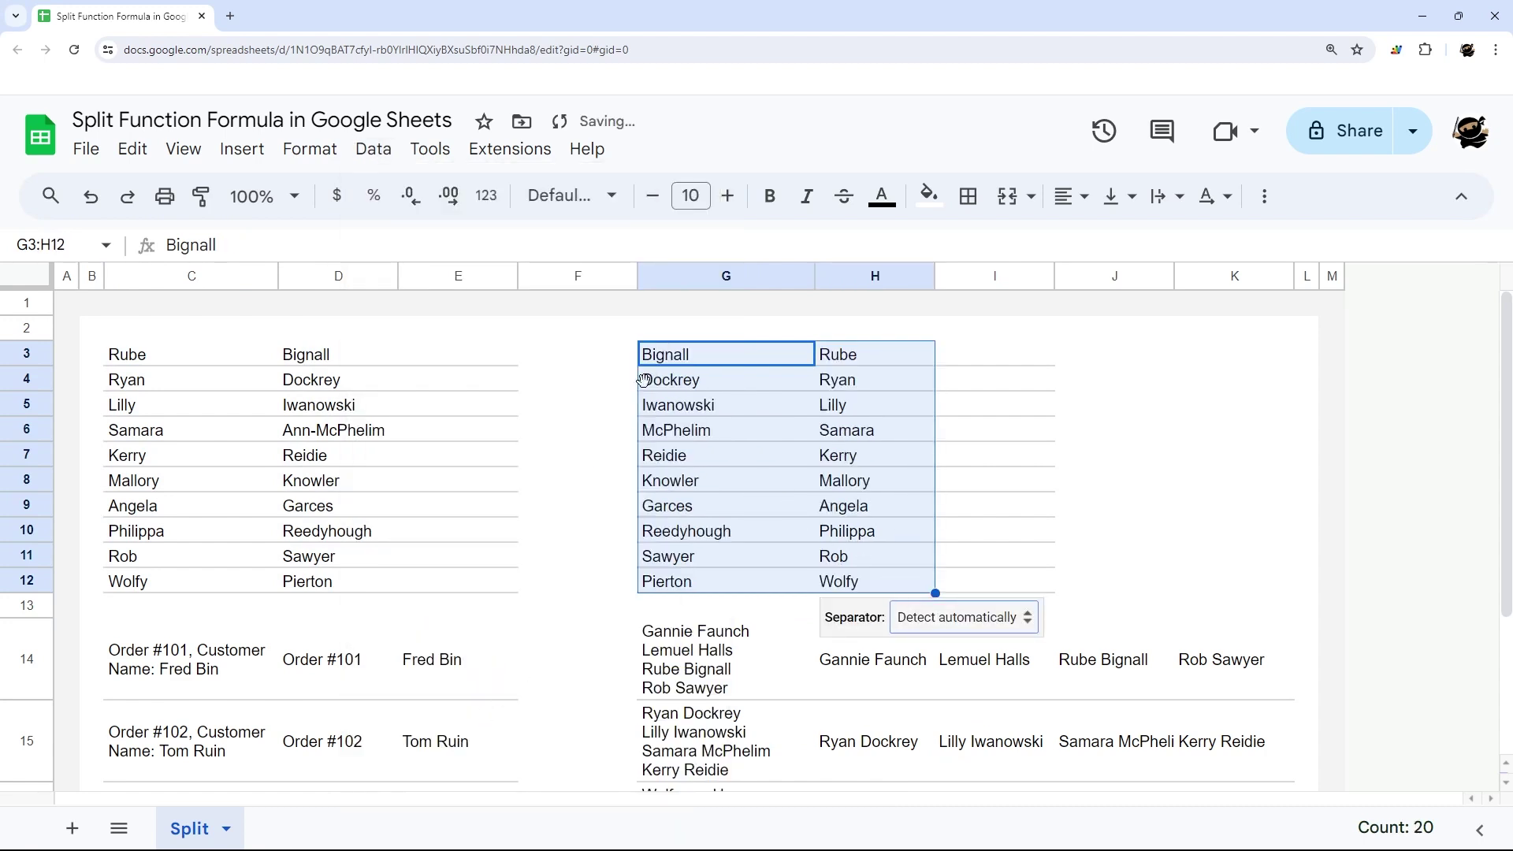
{"action": "left_click", "coordinate": [950, 621]}
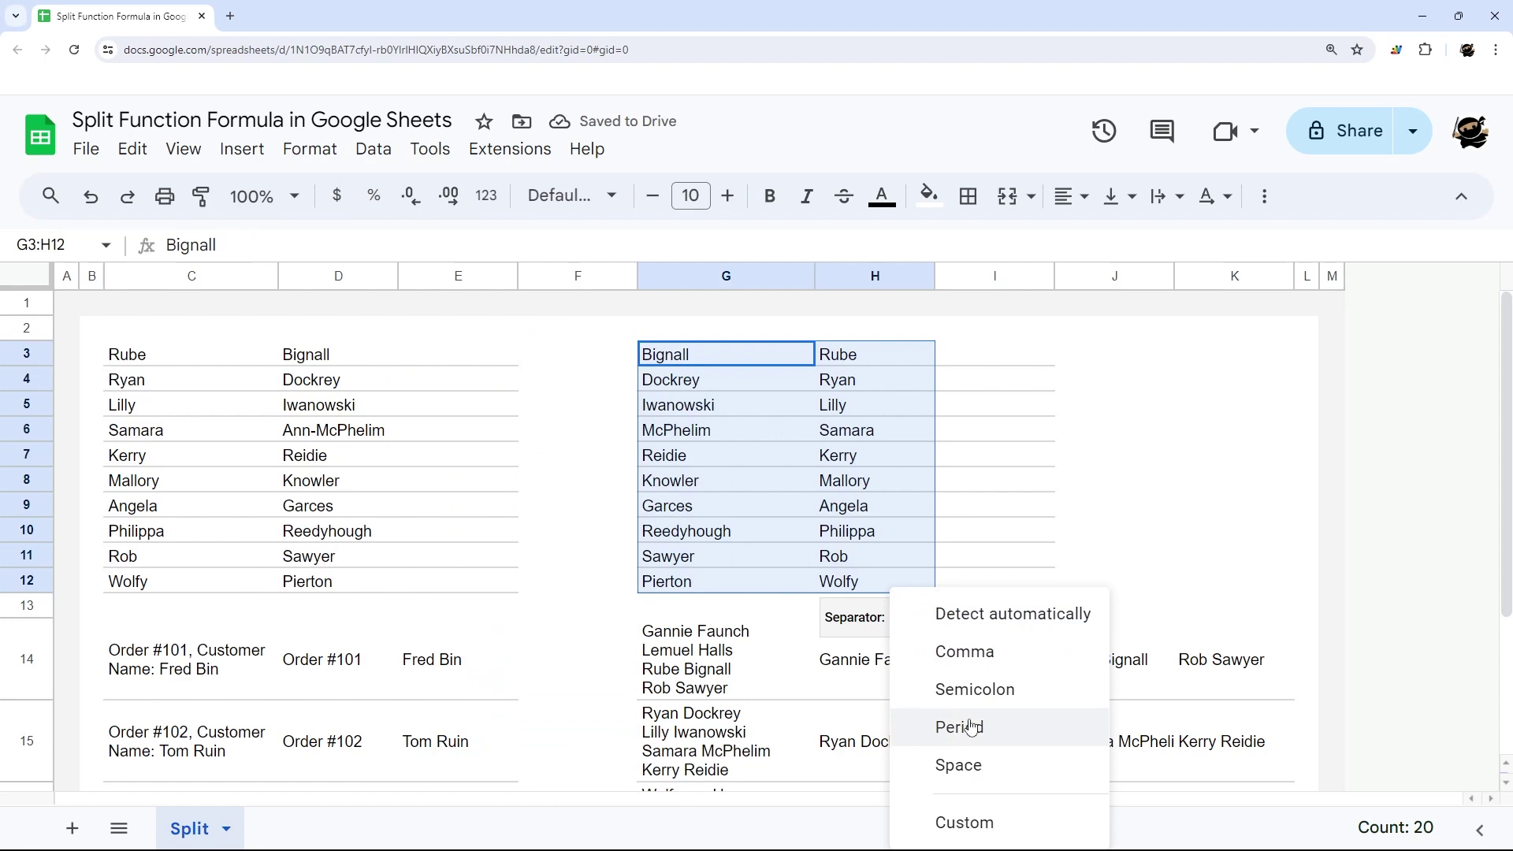
{"action": "left_click", "coordinate": [969, 690]}
{"action": "left_click", "coordinate": [932, 622]}
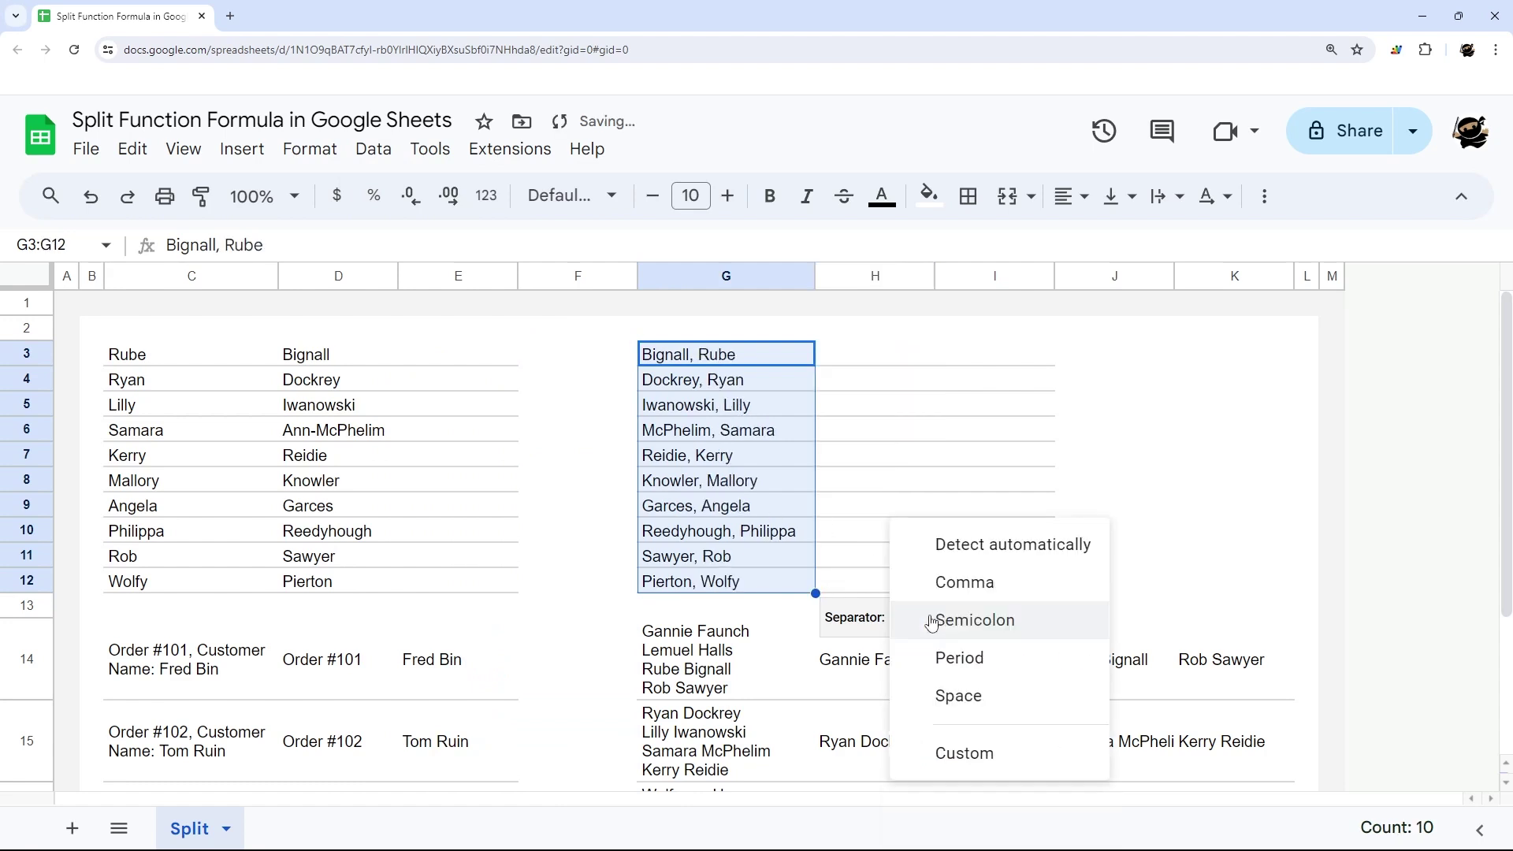
{"action": "left_click", "coordinate": [949, 594]}
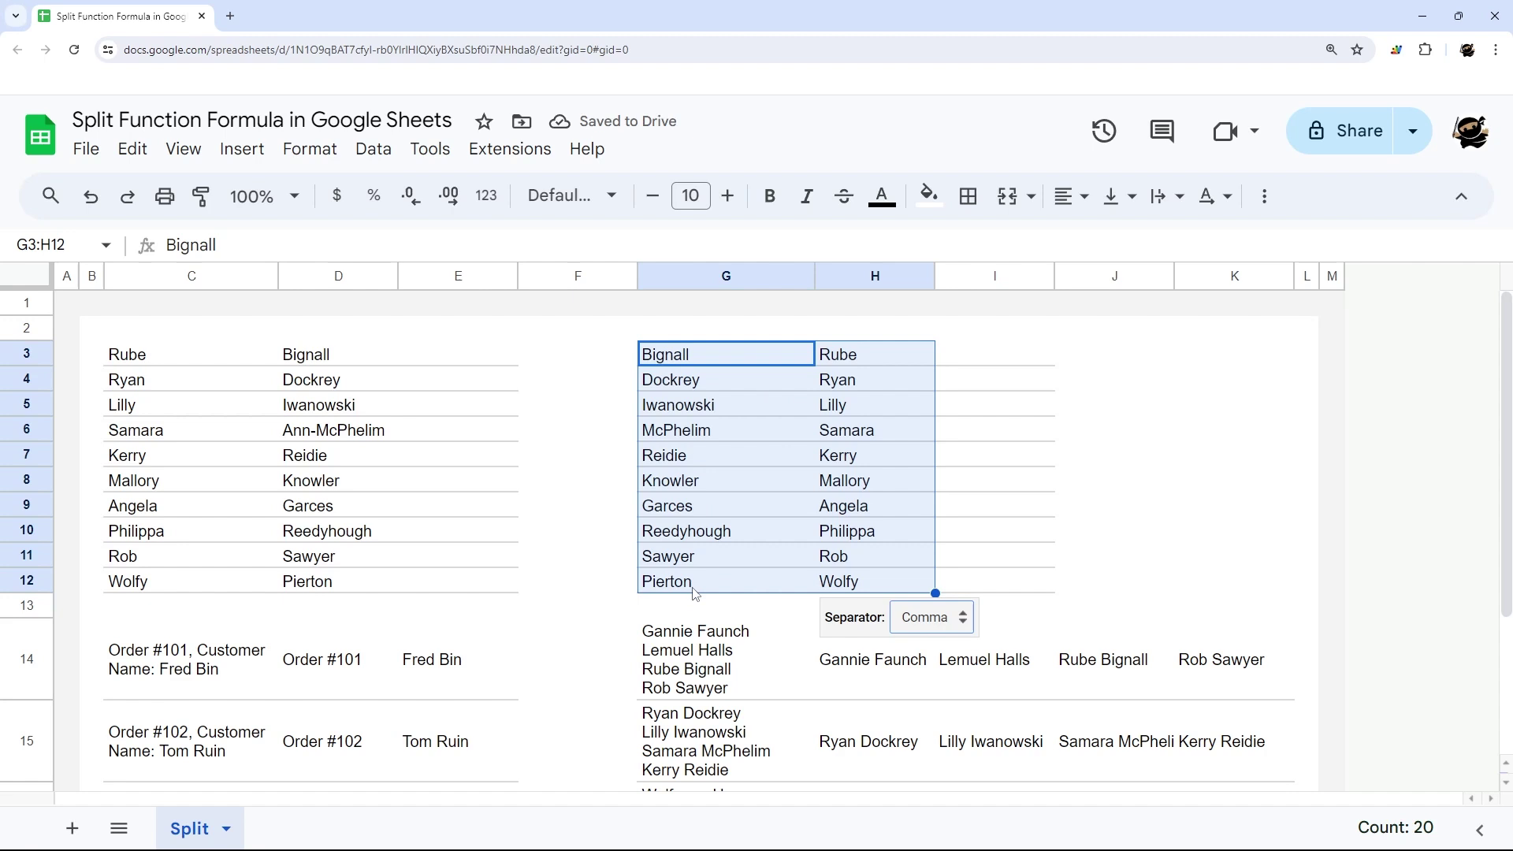
{"action": "left_click", "coordinate": [562, 590]}
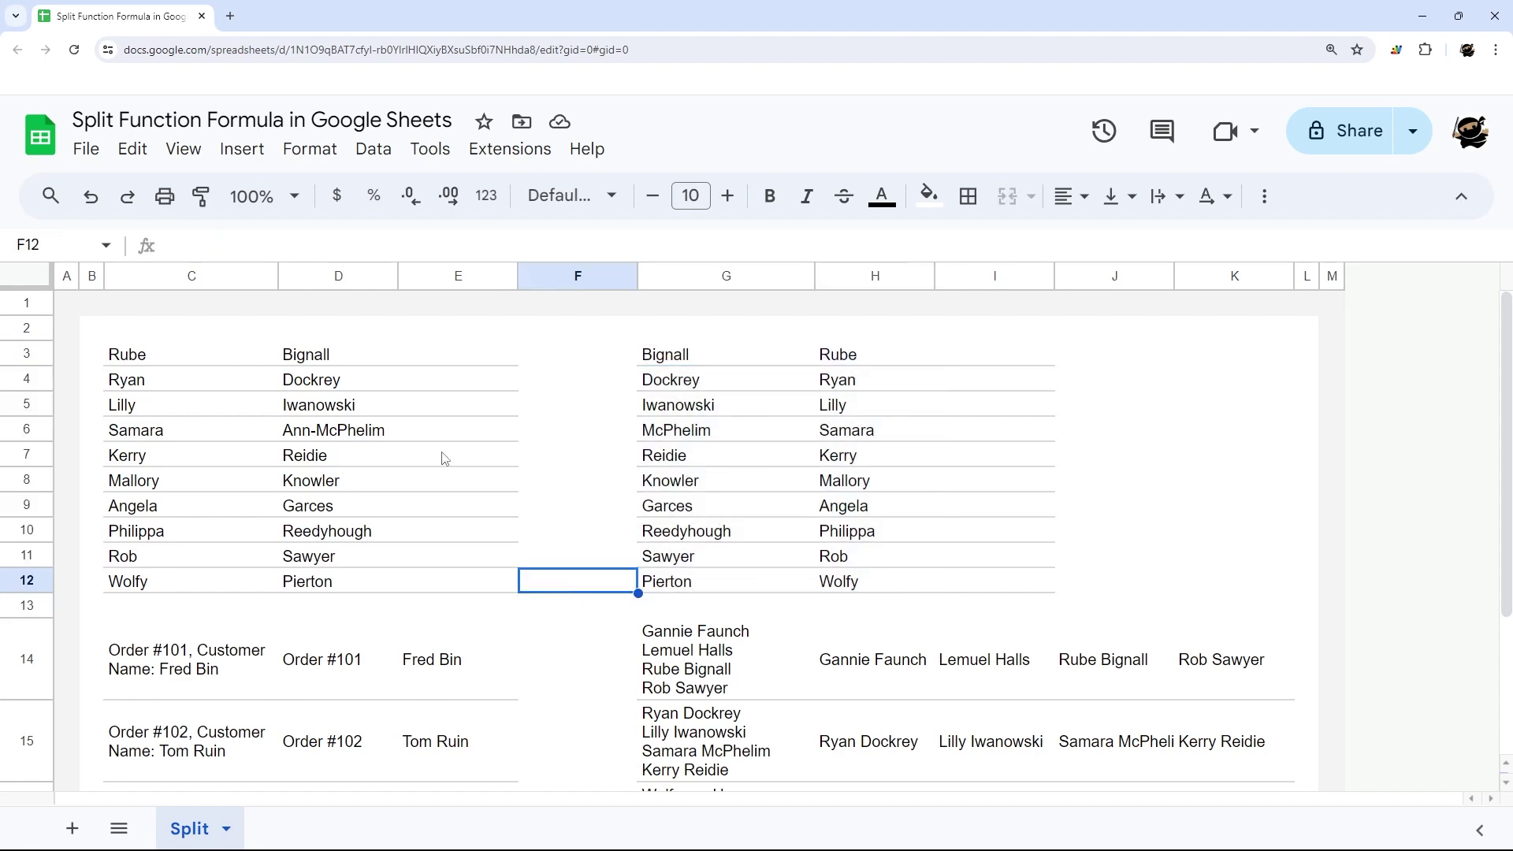